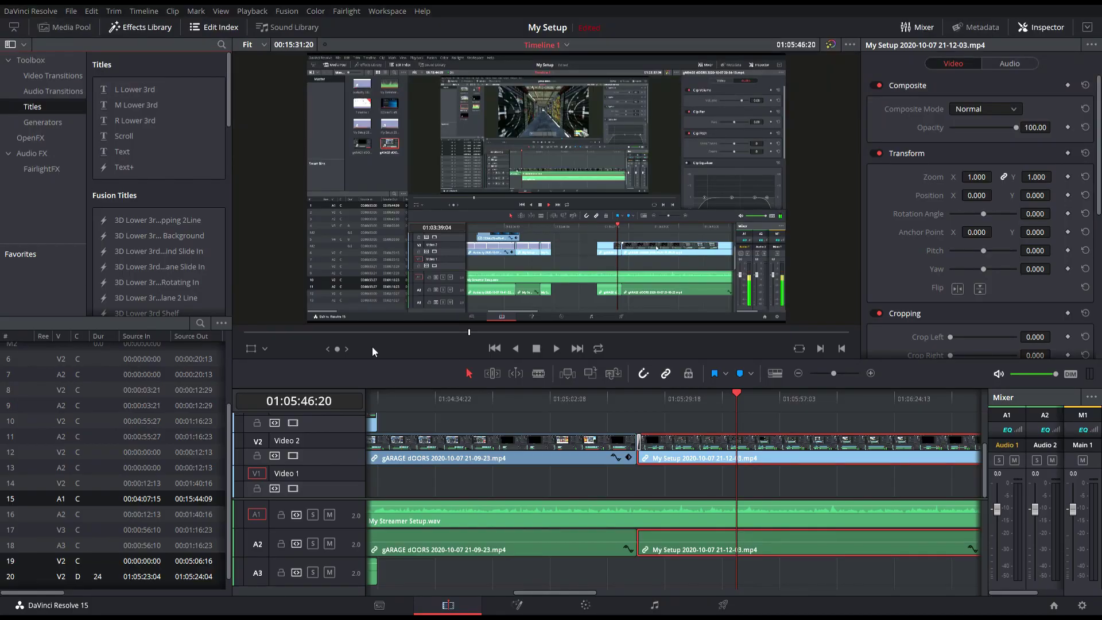
# - Add a Text title above the My Setup clip at the playhead and write "A video of me mak" as its text
pyautogui.moveTo(140, 151); pyautogui.dragTo(745, 436)
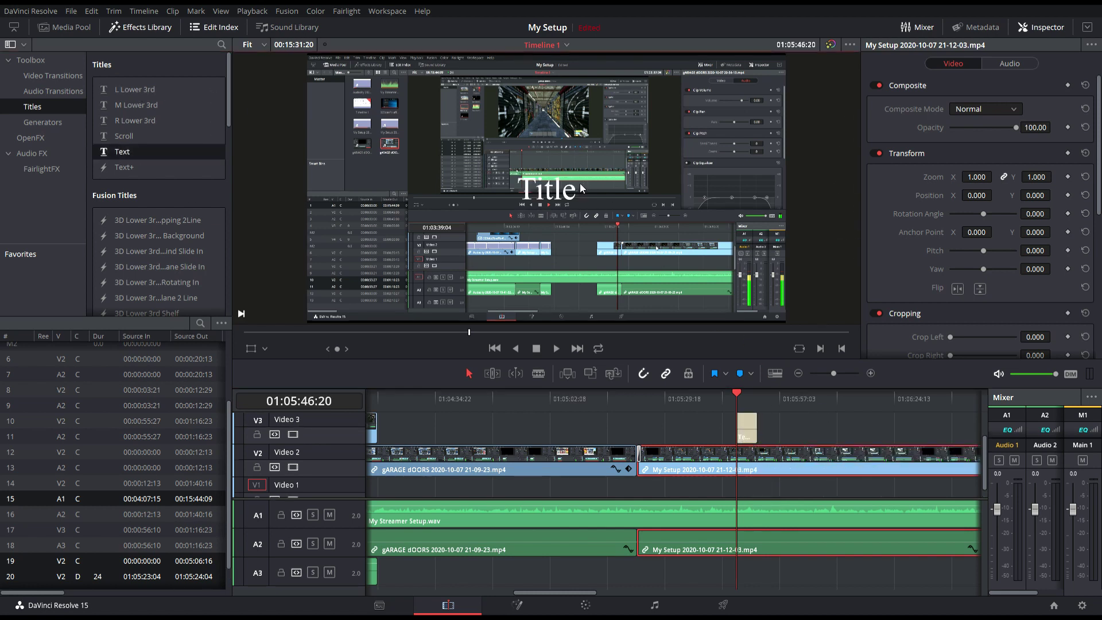
pyautogui.click(746, 427)
pyautogui.tripleClick(925, 123)
pyautogui.write('A')
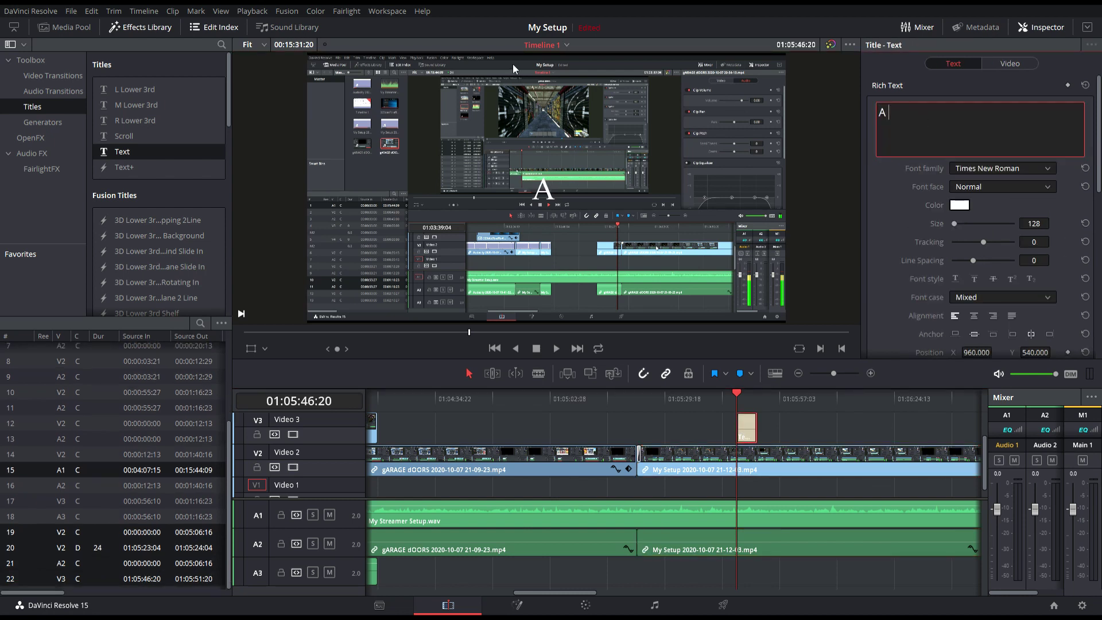
pyautogui.write(' video, of')
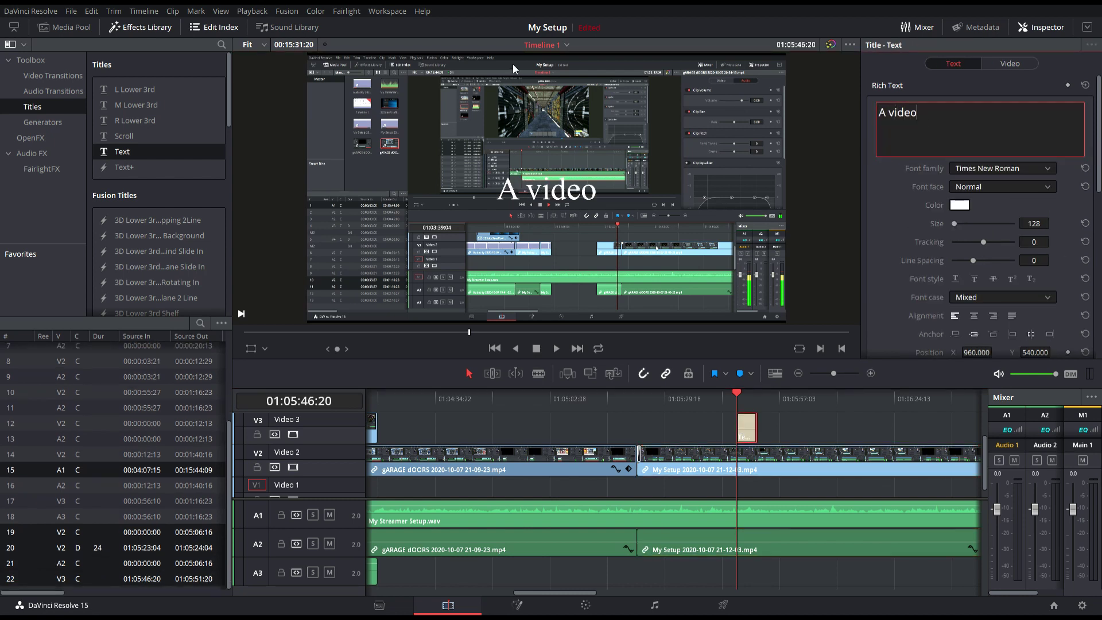
pyautogui.write(' me mak')
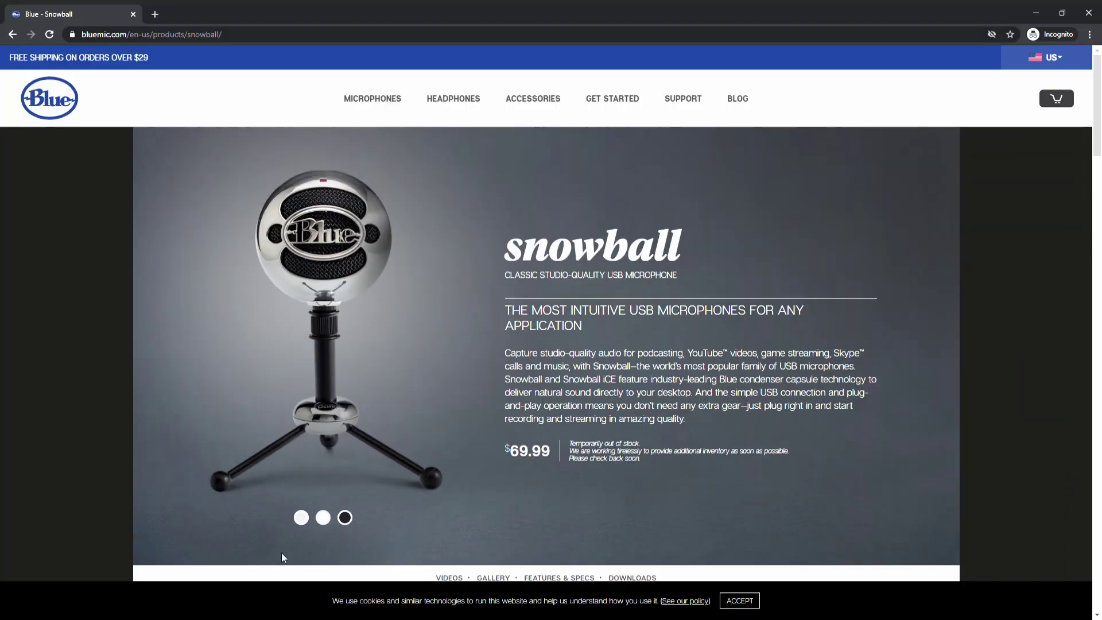
# - Switch to the Blue Snowball product page and examine the microphone's white, black and chrome versions and the product video section
pyautogui.click(323, 519)
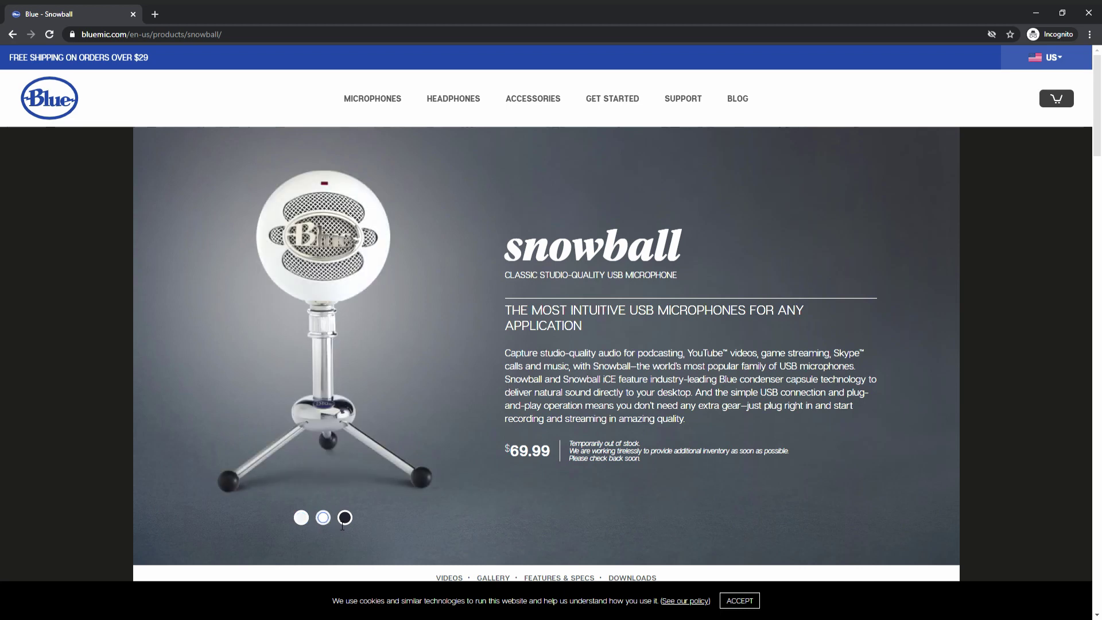
pyautogui.click(345, 519)
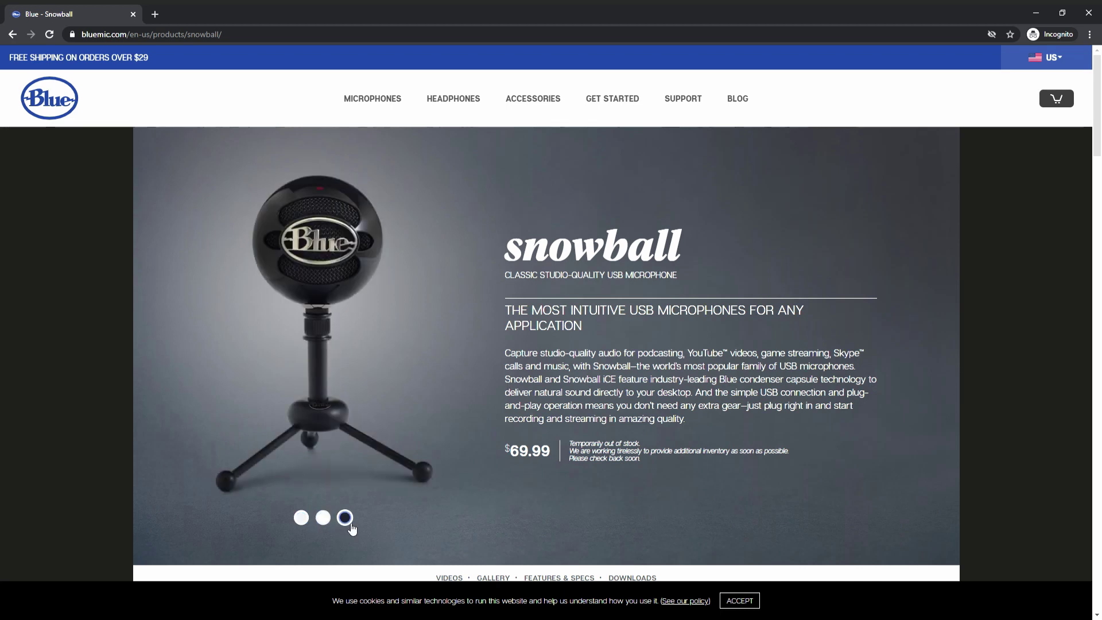
pyautogui.click(326, 521)
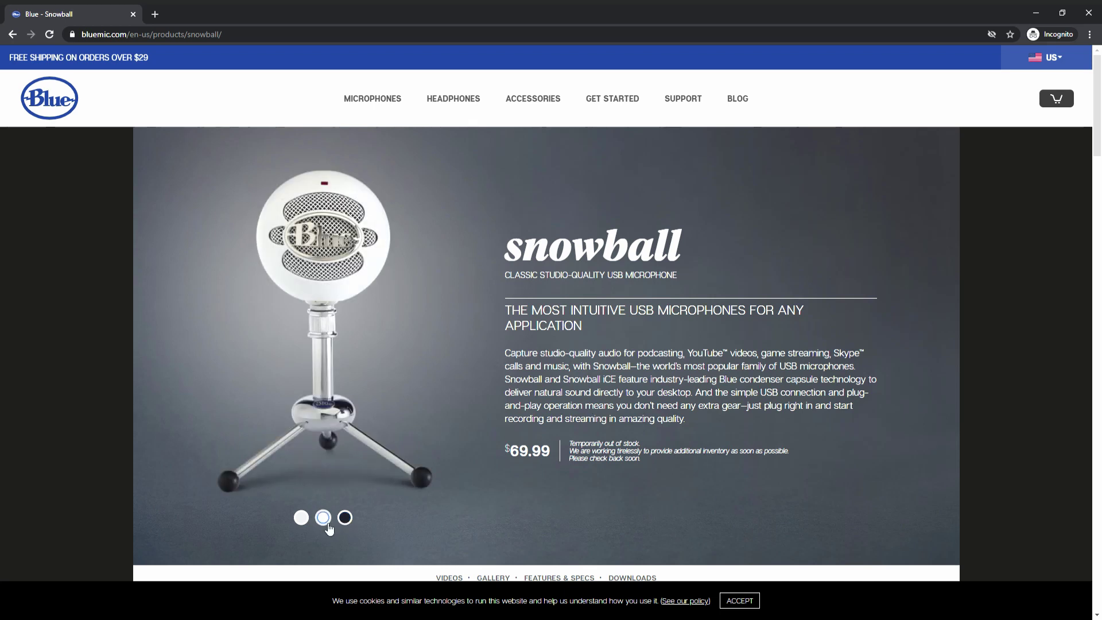
pyautogui.click(303, 522)
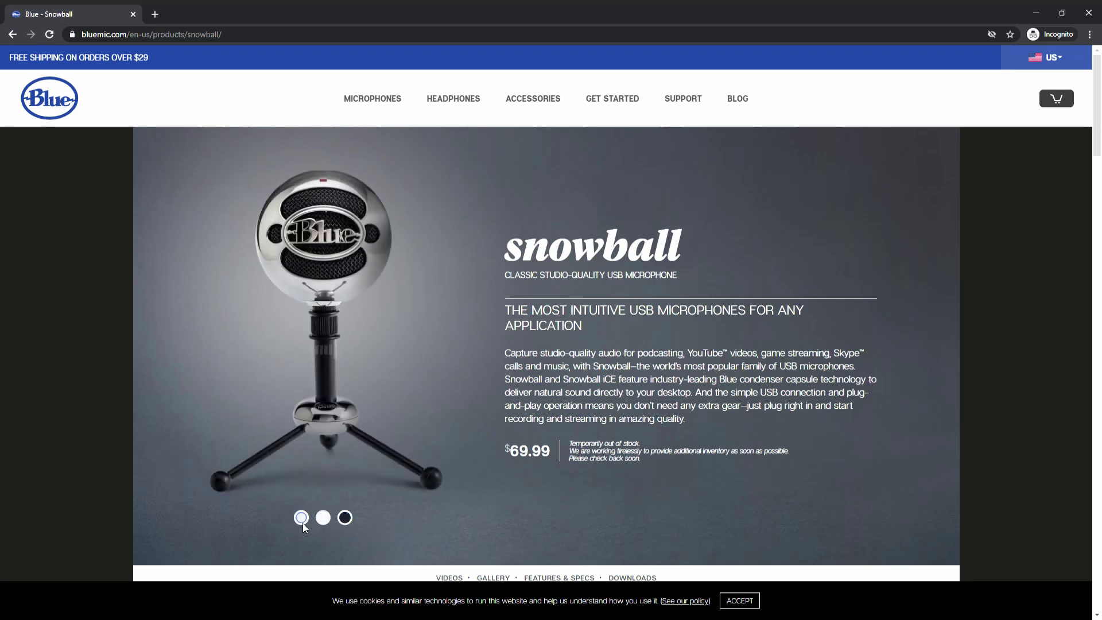
pyautogui.scroll(-5, 391, 509)
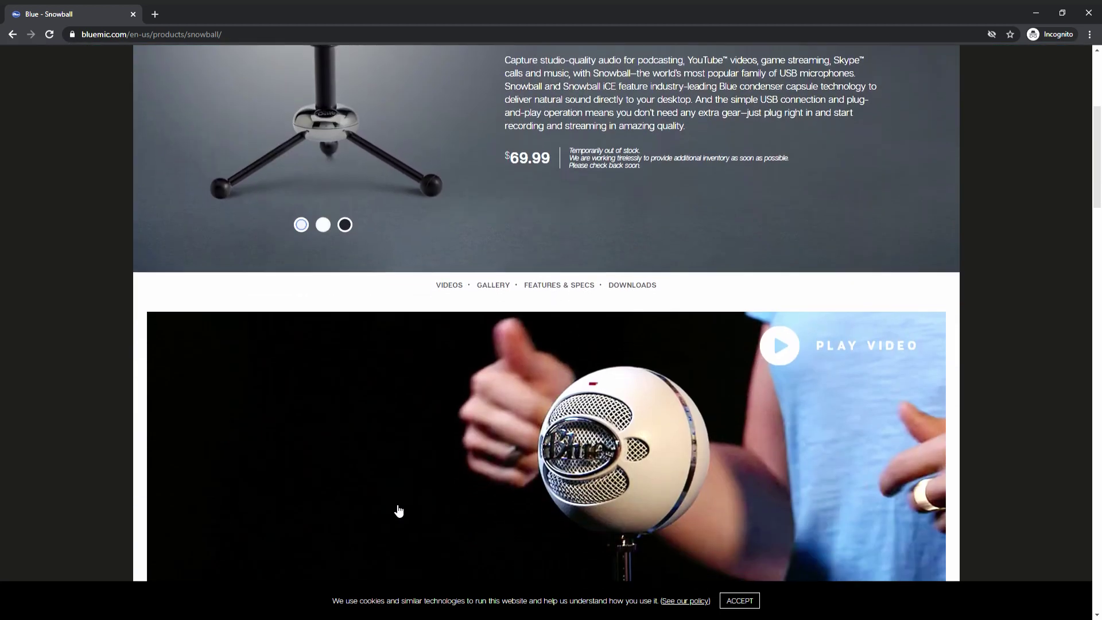
pyautogui.scroll(-6, 399, 510)
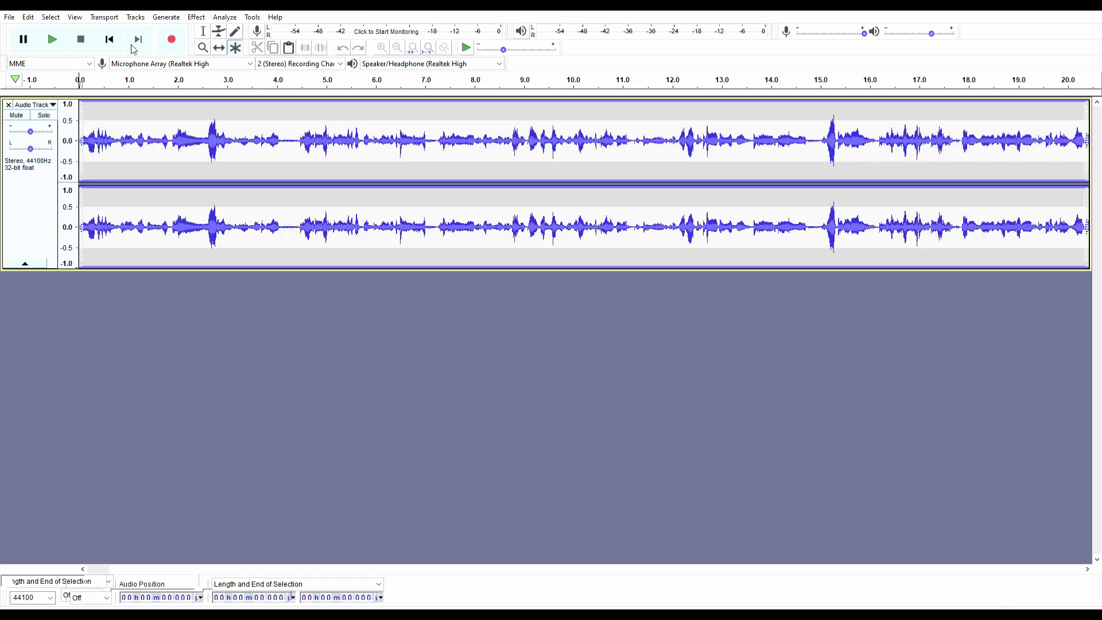
# - In Audacity, show and hide the Game Bar capture overlay, and select all of the recorded audio
pyautogui.press('super+g')
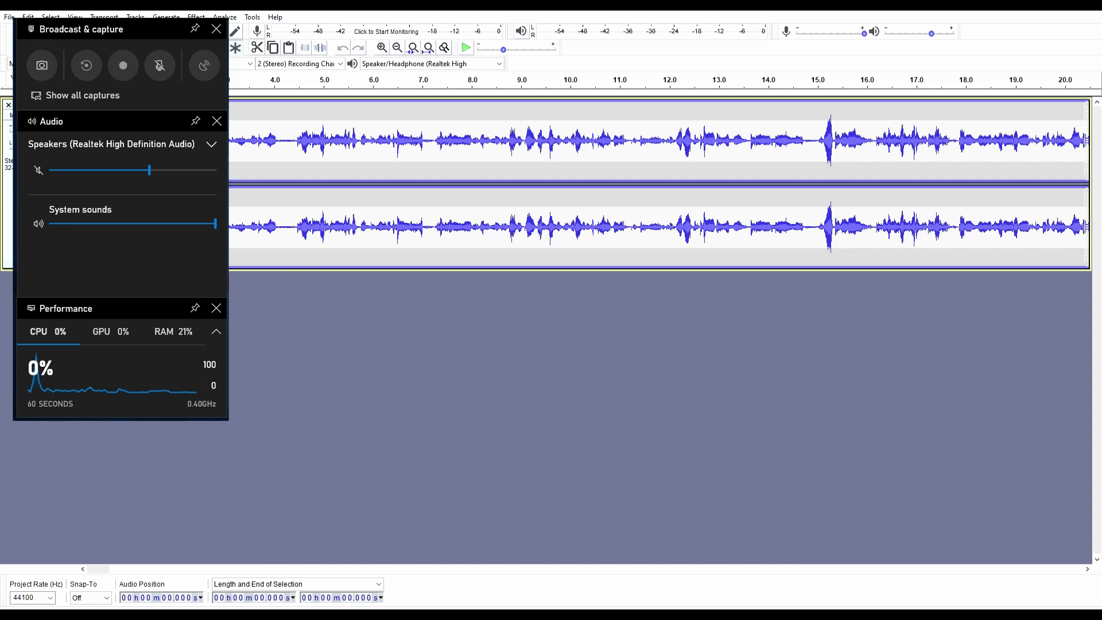
pyautogui.press('super+g')
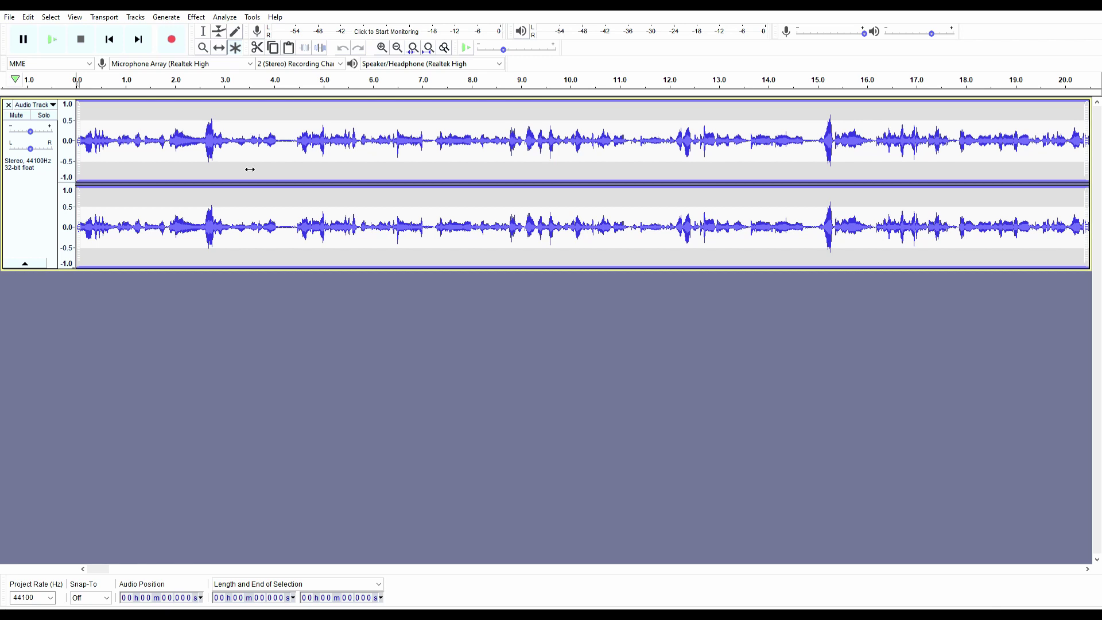
pyautogui.hotkey('ctrl', 'a')
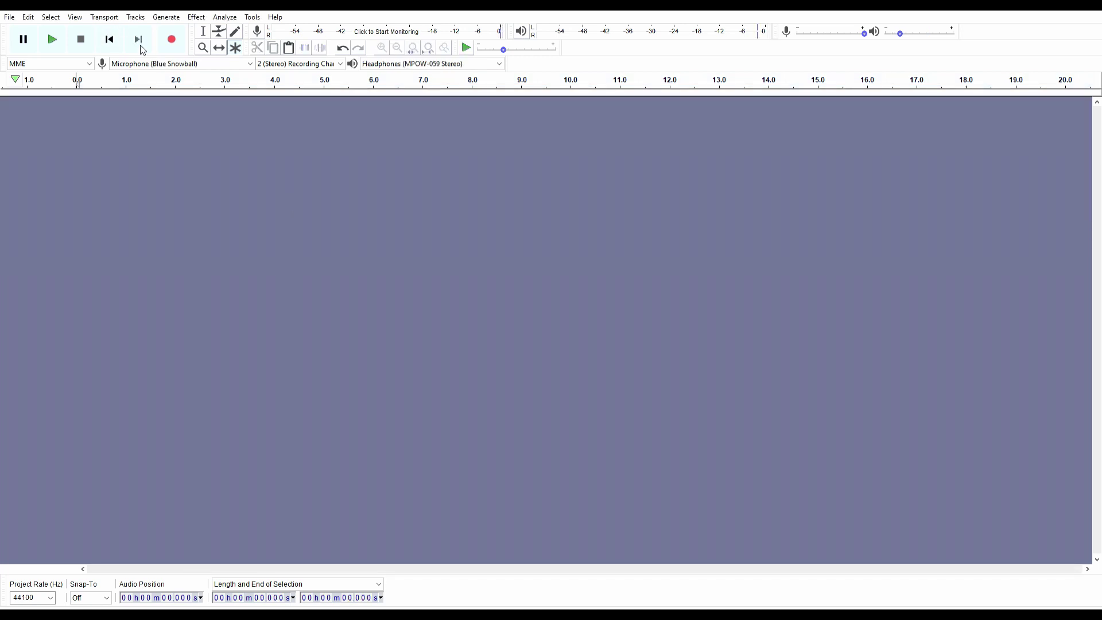
# - Use Microphone (Blue Snowball) as the recording device and record a test clip of about four seconds
pyautogui.click(210, 67)
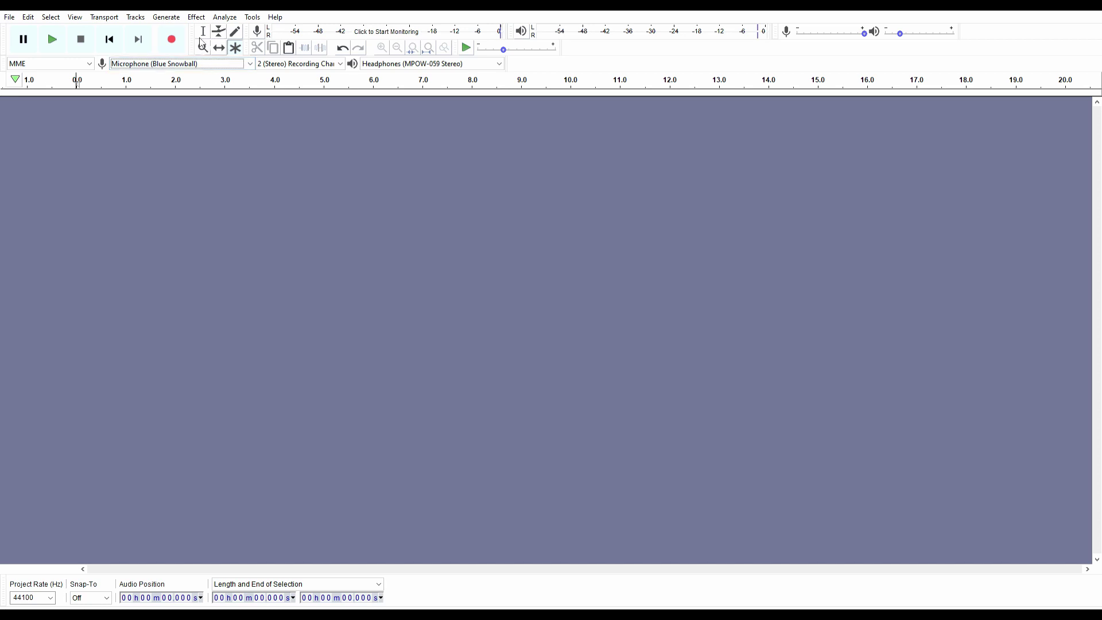
pyautogui.click(164, 28)
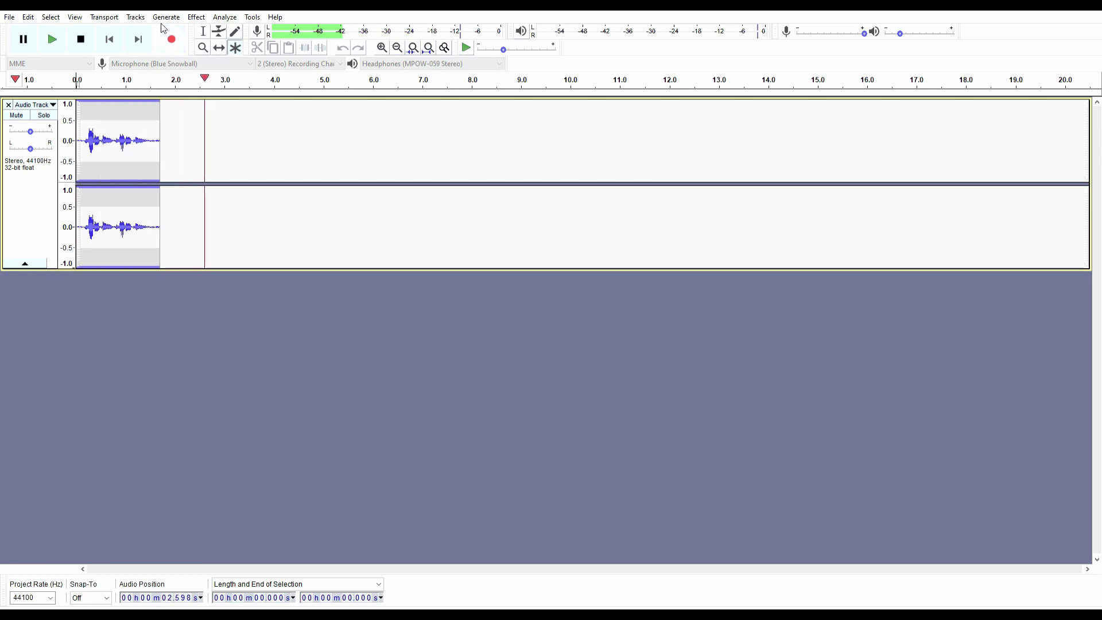
pyautogui.press('space')
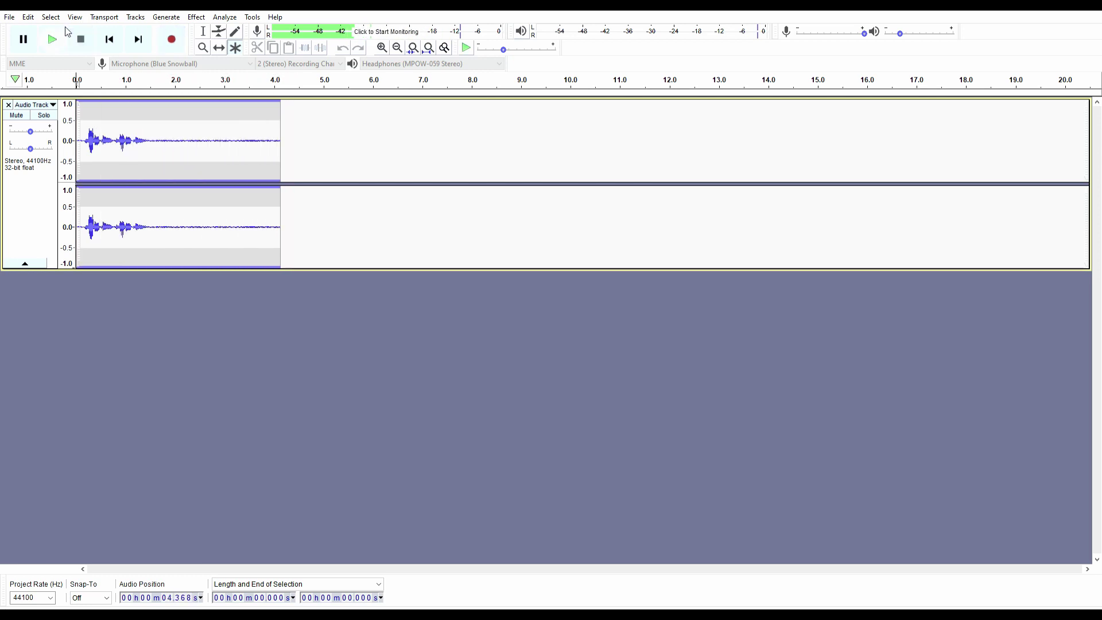
# - Play back the test clip, and record another short voice take
pyautogui.click(54, 27)
pyautogui.click(172, 40)
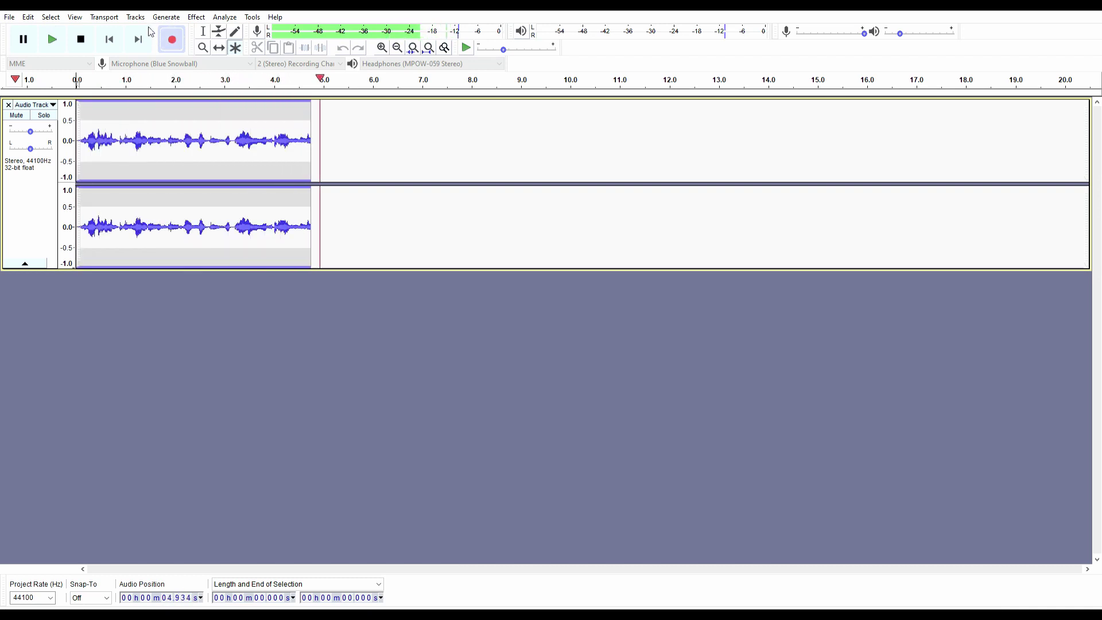
pyautogui.click(80, 29)
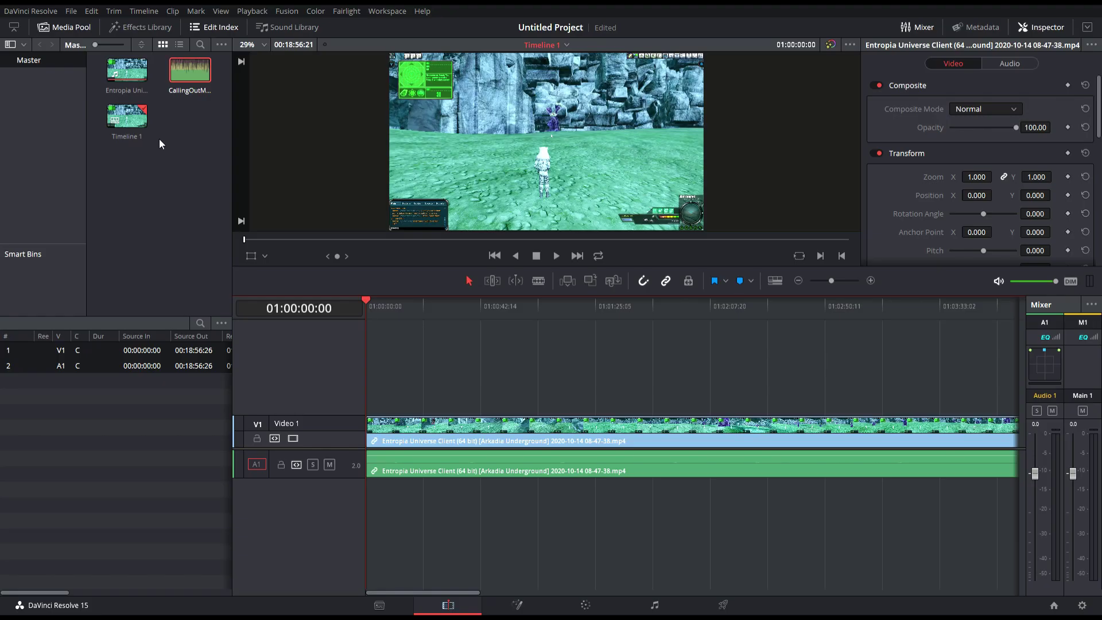
# - In DaVinci Resolve, add CallingOutMA.wav on a second audio track and line up its end with the end of the gameplay clip
pyautogui.moveTo(190, 70); pyautogui.dragTo(425, 498)
pyautogui.moveTo(366, 299); pyautogui.dragTo(817, 381)
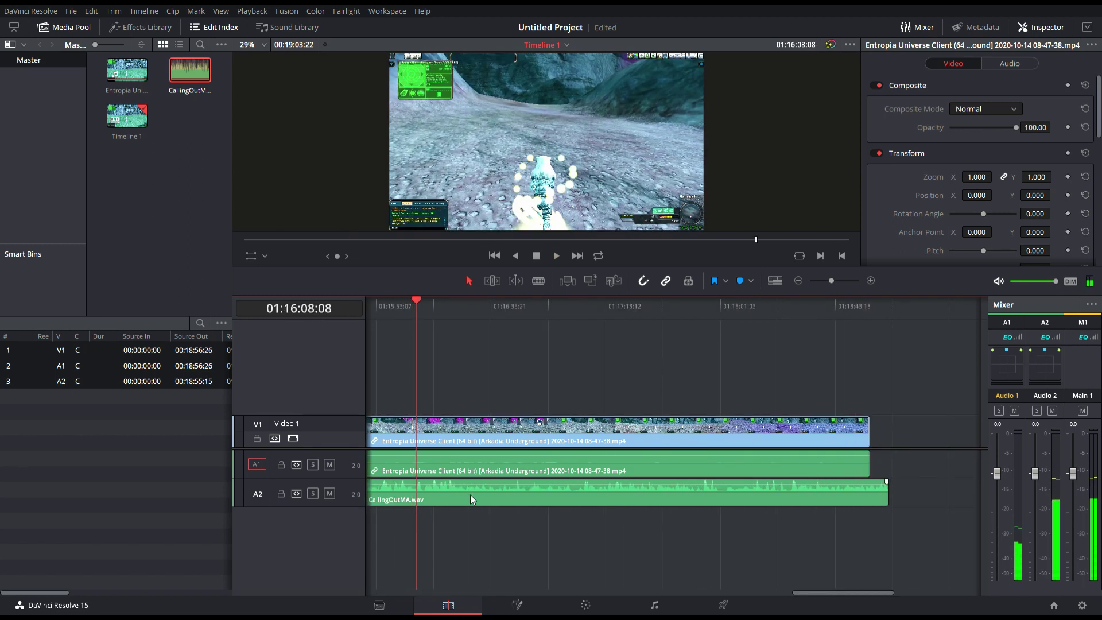
pyautogui.moveTo(470, 494)
pyautogui.mouseDown()
pyautogui.moveTo(442, 494)
pyautogui.moveTo(453, 488)
pyautogui.mouseUp()
# - Play the timeline from around 01:16:08 to check how the voice recording syncs with the gameplay
pyautogui.press('space')
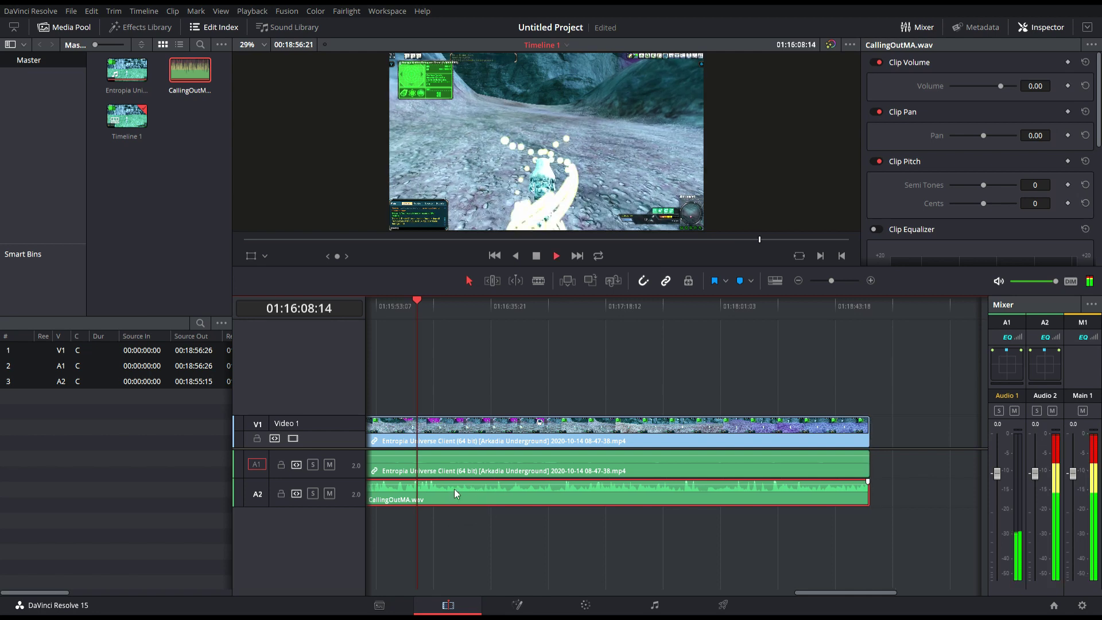
pyautogui.click(410, 311)
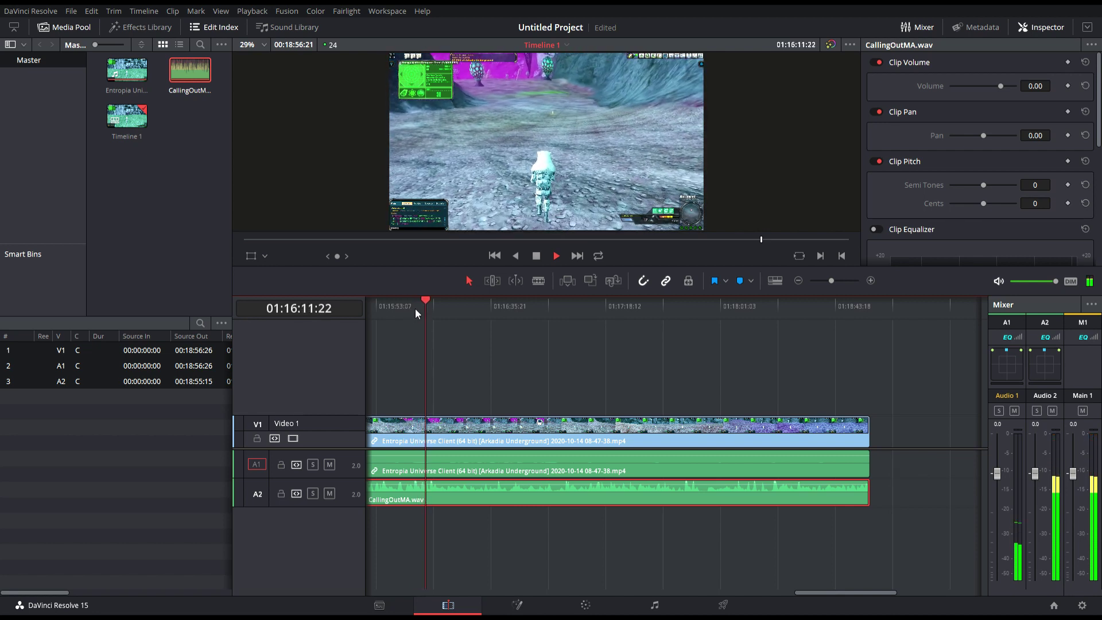
pyautogui.press('space')
# - Place the playhead at the start of CallingOutMA.wav, 01:00:01:06, and activate the Blade tool
pyautogui.hotkey('ctrl', '=')
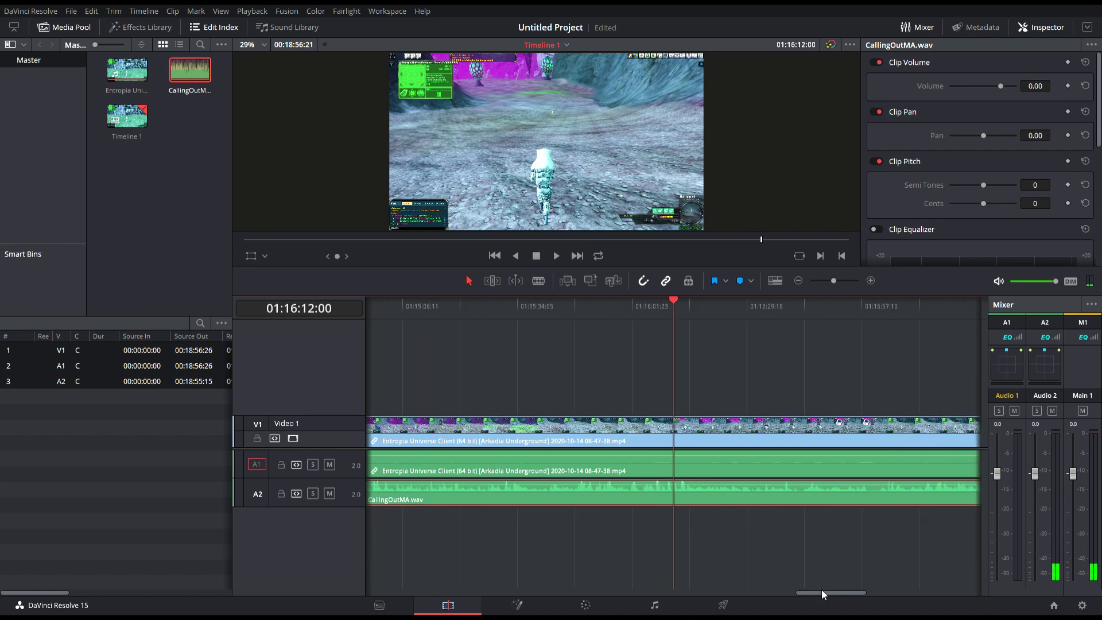
pyautogui.moveTo(821, 590); pyautogui.dragTo(342, 585)
pyautogui.click(374, 311)
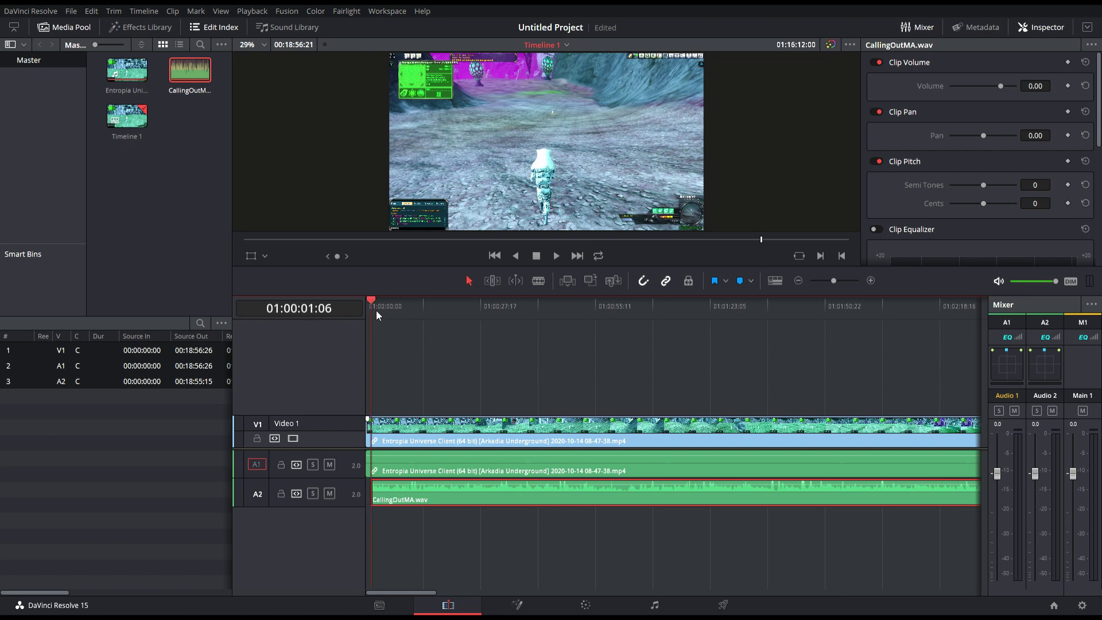
pyautogui.press('b')
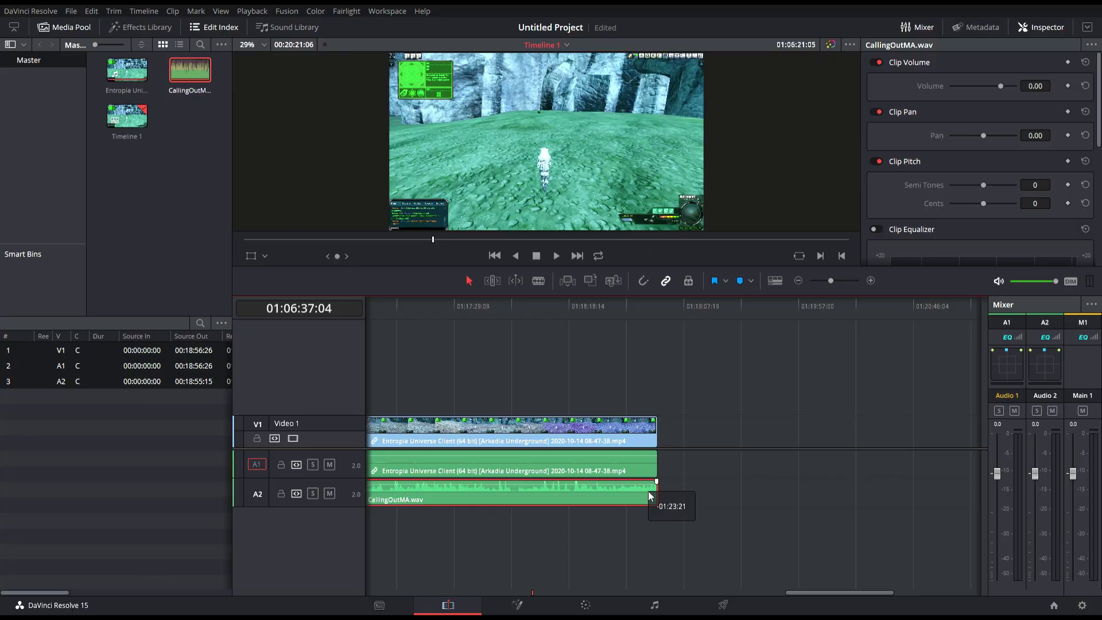
# - Snap the end of CallingOutMA.wav to the gameplay clip's end, and cut off the gameplay before the voice track starts at 01:00:01:06
pyautogui.moveTo(647, 504); pyautogui.dragTo(621, 490)
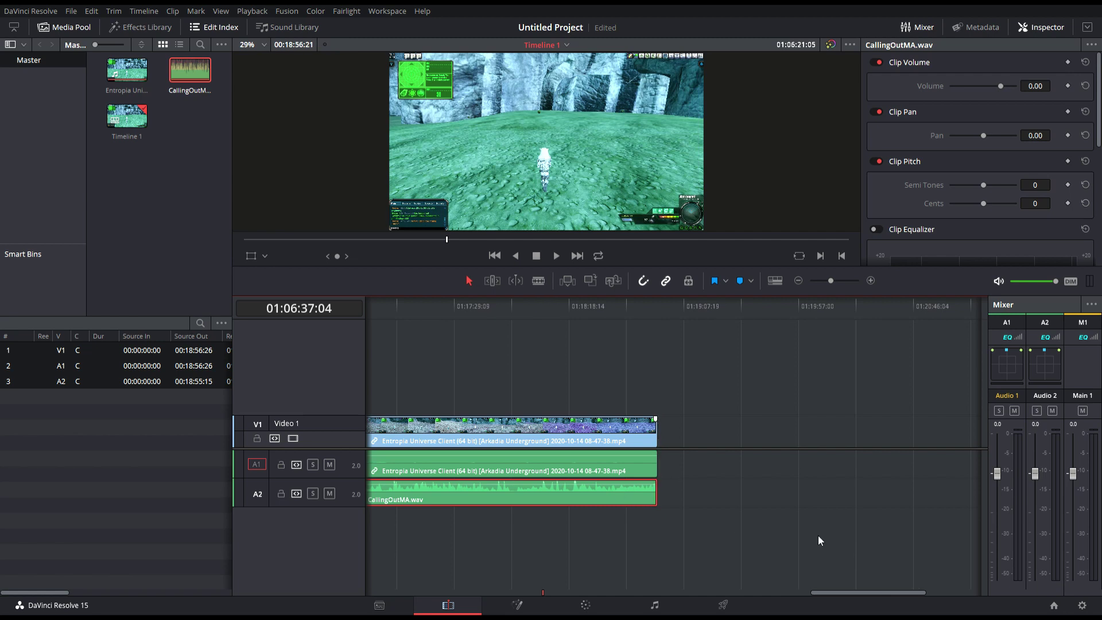
pyautogui.moveTo(865, 589); pyautogui.dragTo(264, 590)
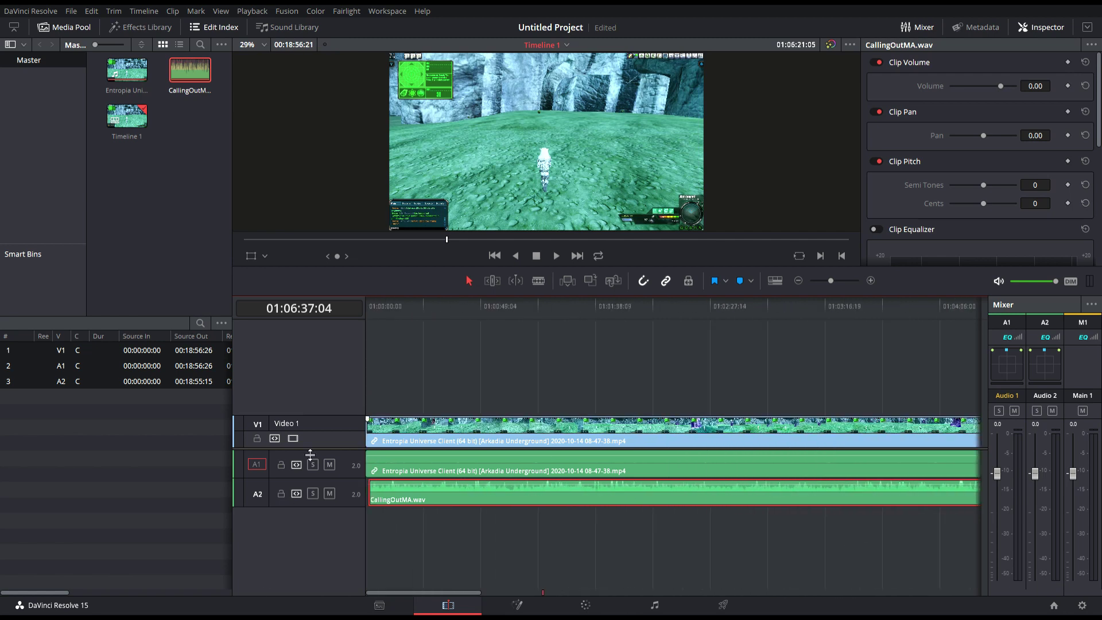
pyautogui.click(369, 306)
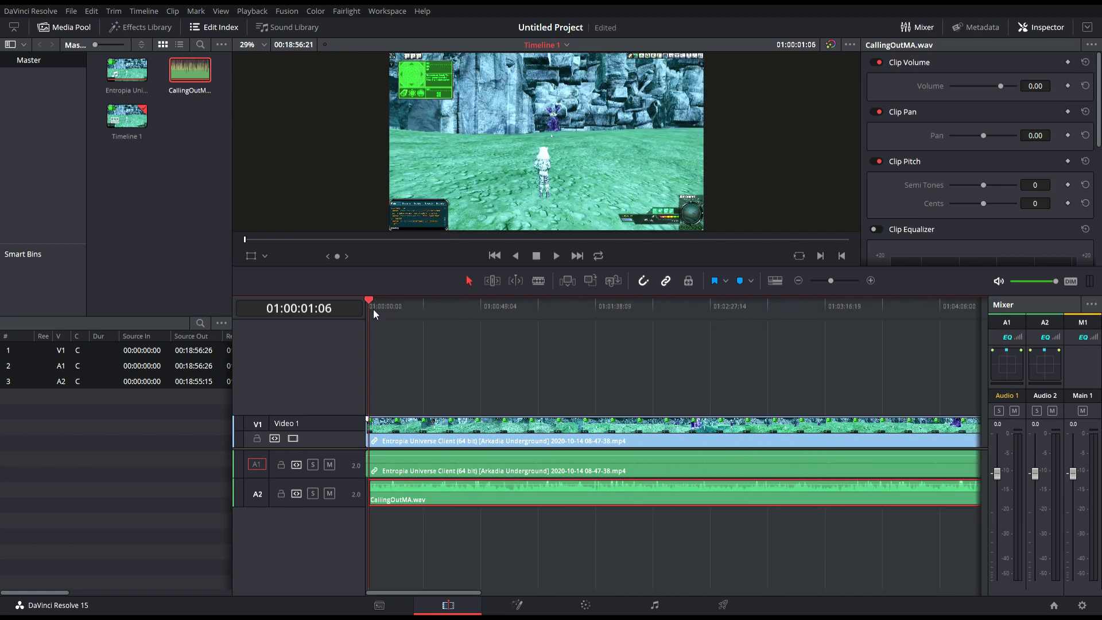
pyautogui.hotkey('ctrl', 'b')
pyautogui.click(368, 437)
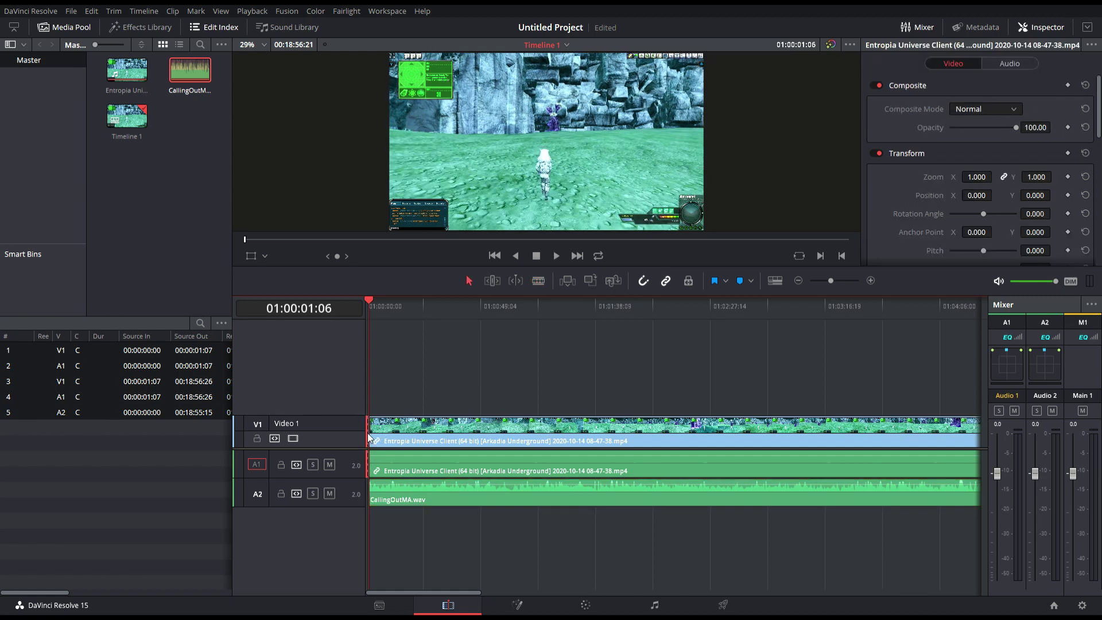
pyautogui.press('Delete')
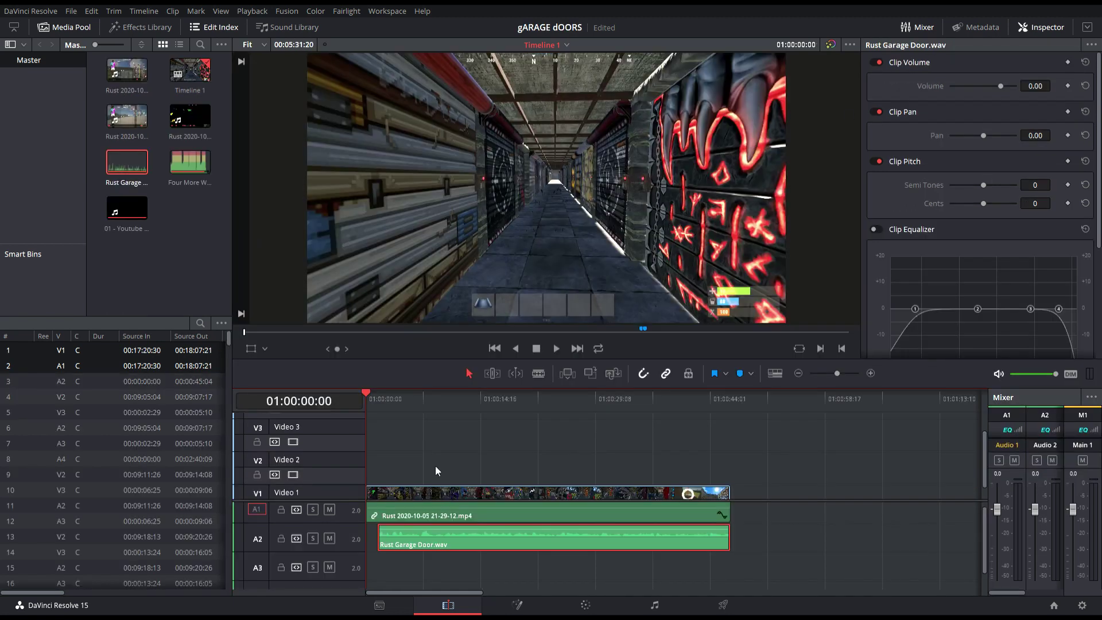
# - In the gARAGE dOORS project, split the Rust clip at the start of Rust Garage Door.wav, 01:00:01:13, and delete the part before it
pyautogui.scroll(5, 367, 491)
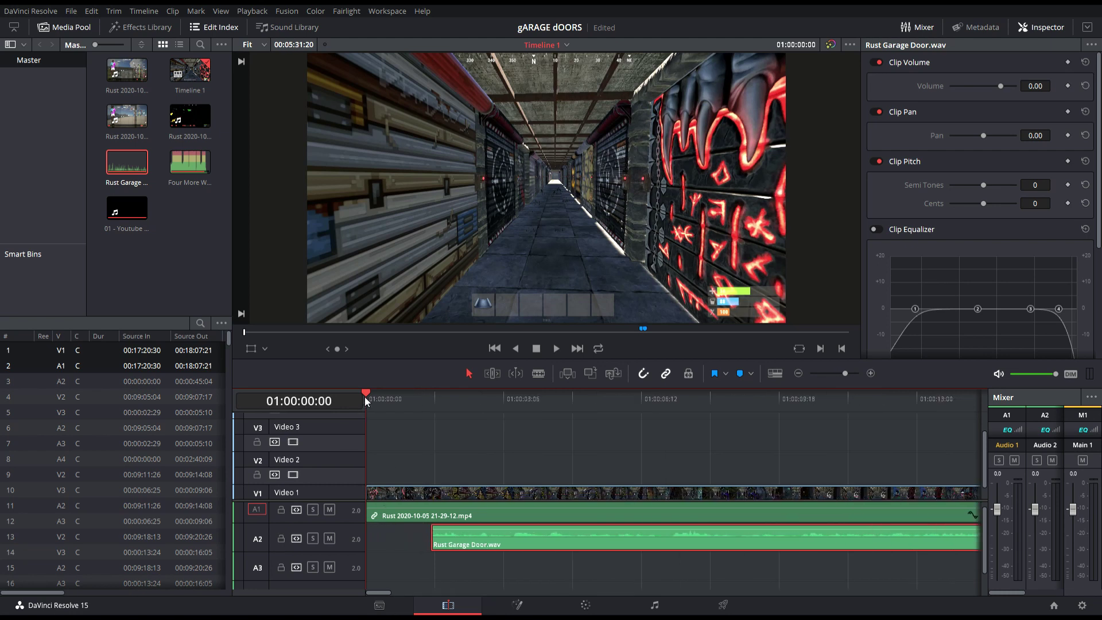
pyautogui.press('Down')
pyautogui.press('b')
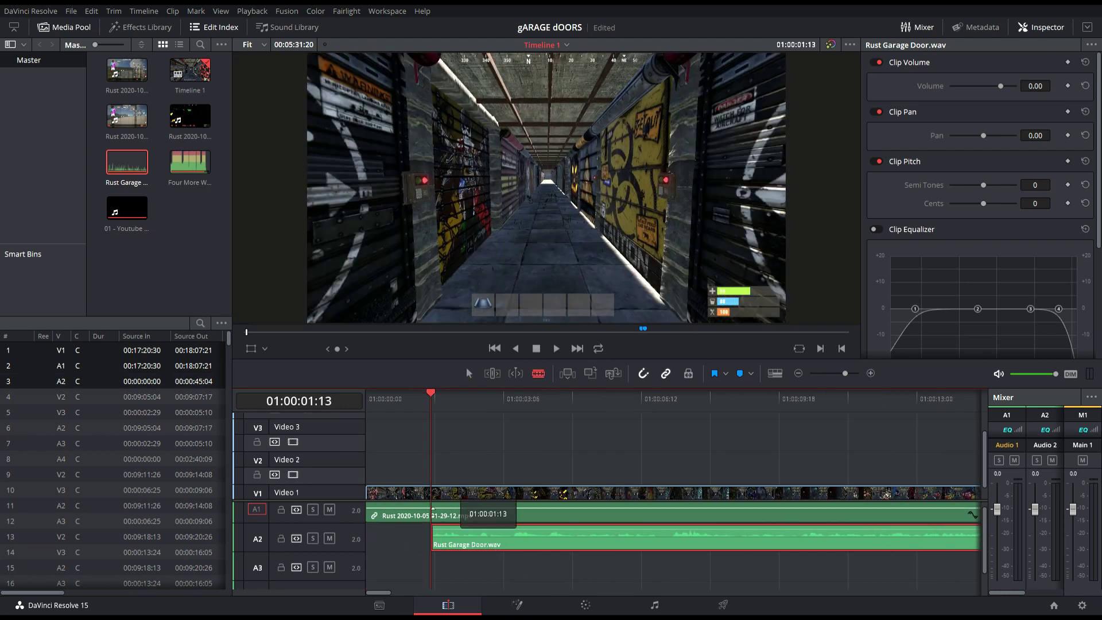
pyautogui.click(433, 498)
pyautogui.press('a')
pyautogui.click(404, 494)
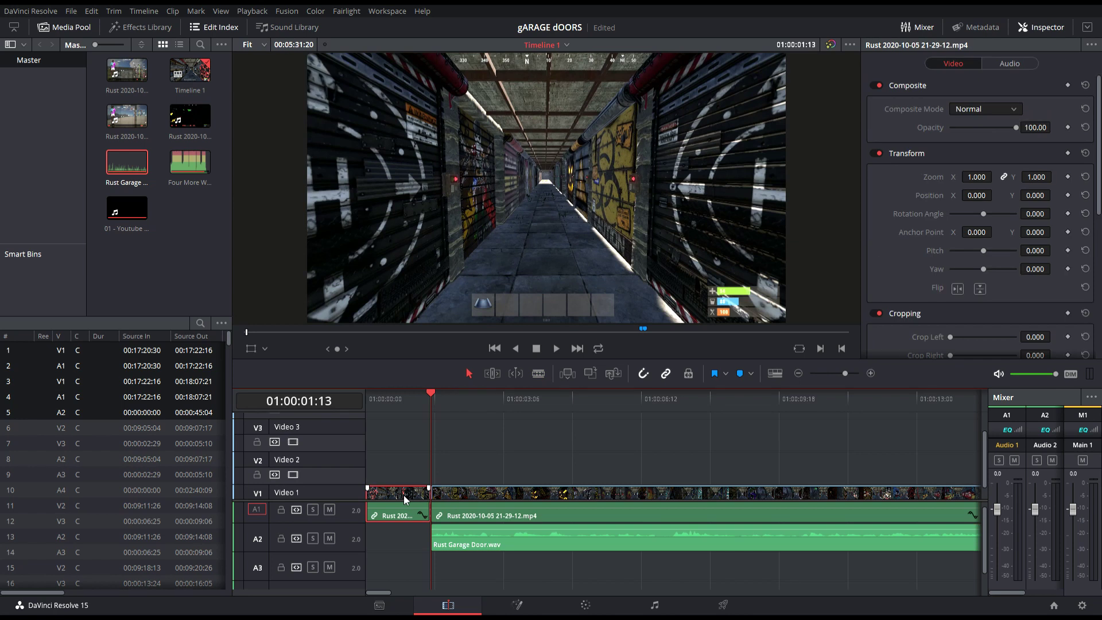
pyautogui.press('Delete')
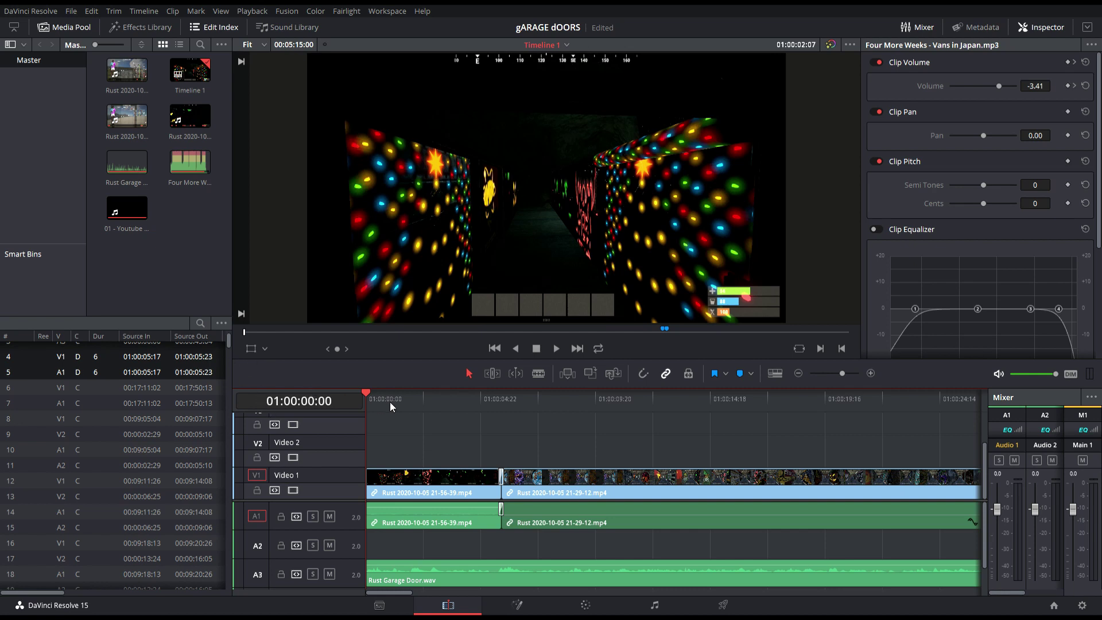
# - Scrub ahead in the edited garage door timeline and play back the section with the "DEFENSE GARAGE DOOR" title
pyautogui.moveTo(369, 395); pyautogui.dragTo(883, 431)
pyautogui.press('space')
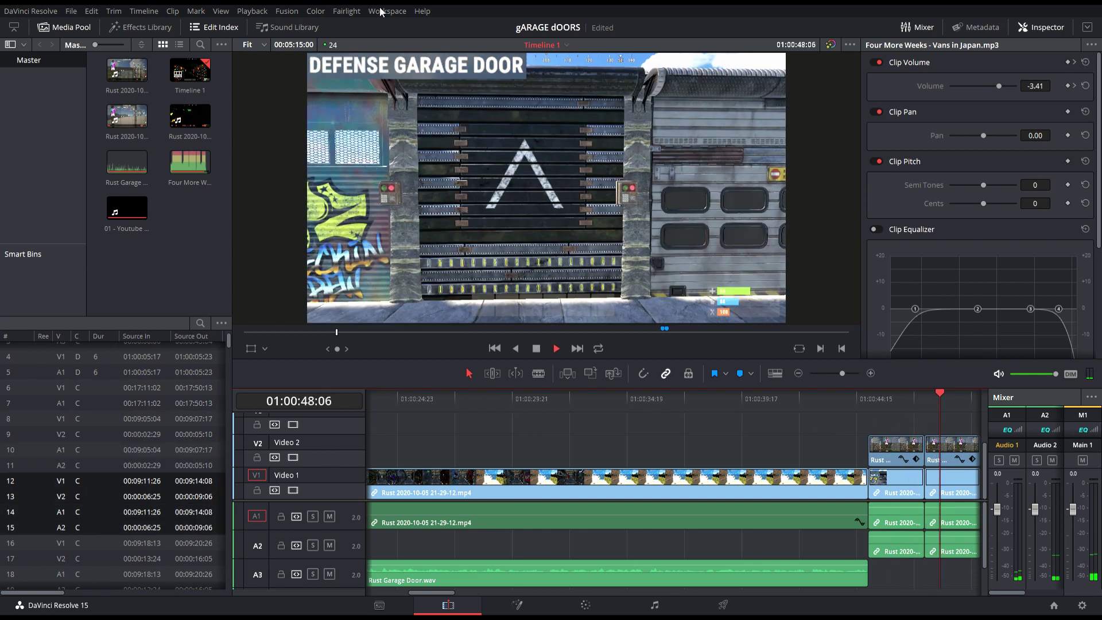
pyautogui.scroll(-3, 741, 405)
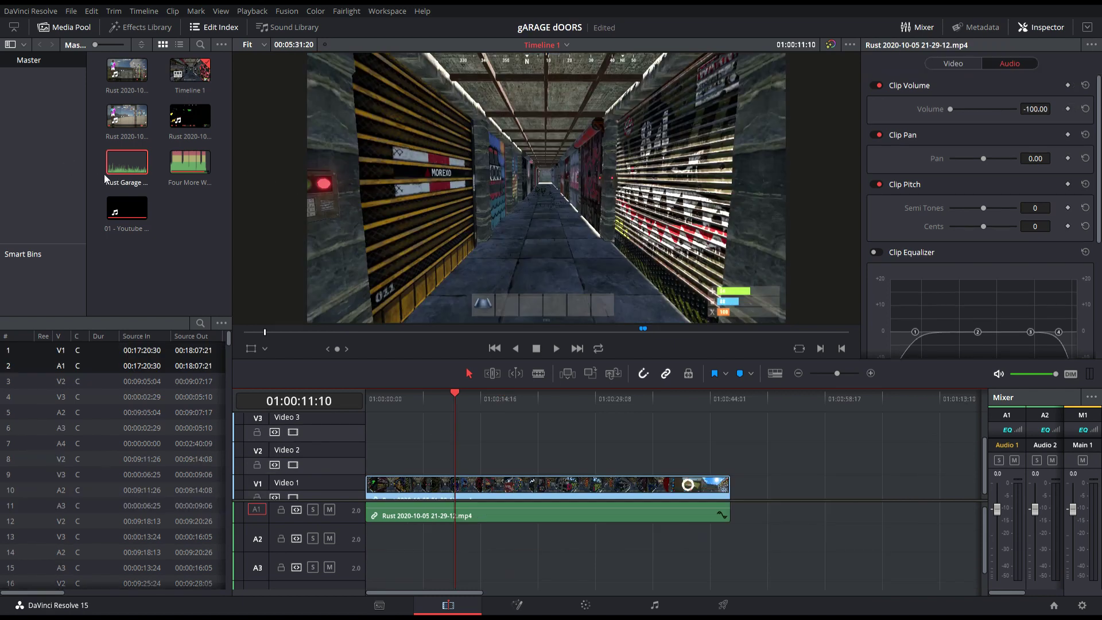
# - Place Rust Garage Door.wav on Audio 2 and align its end with the end of the Rust gameplay clip
pyautogui.moveTo(454, 396); pyautogui.dragTo(201, 236)
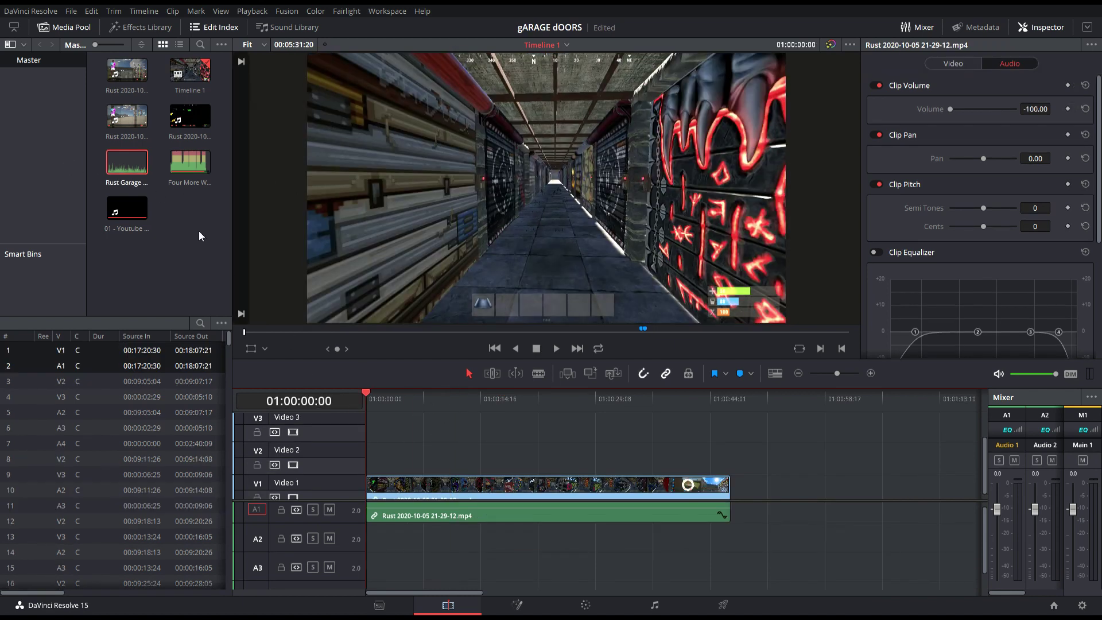
pyautogui.moveTo(118, 166); pyautogui.dragTo(568, 547)
pyautogui.moveTo(725, 546); pyautogui.dragTo(561, 545)
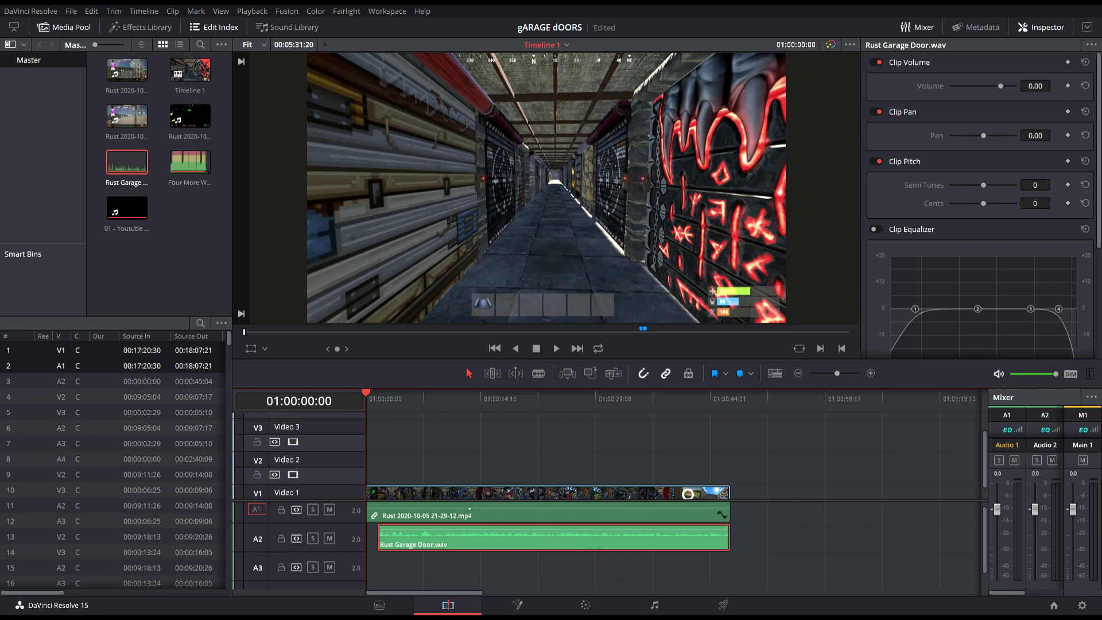
# - Split the Rust gameplay clip at the voice track's start, 01:00:01:13, and delete the footage before the cut
pyautogui.scroll(4, 362, 489)
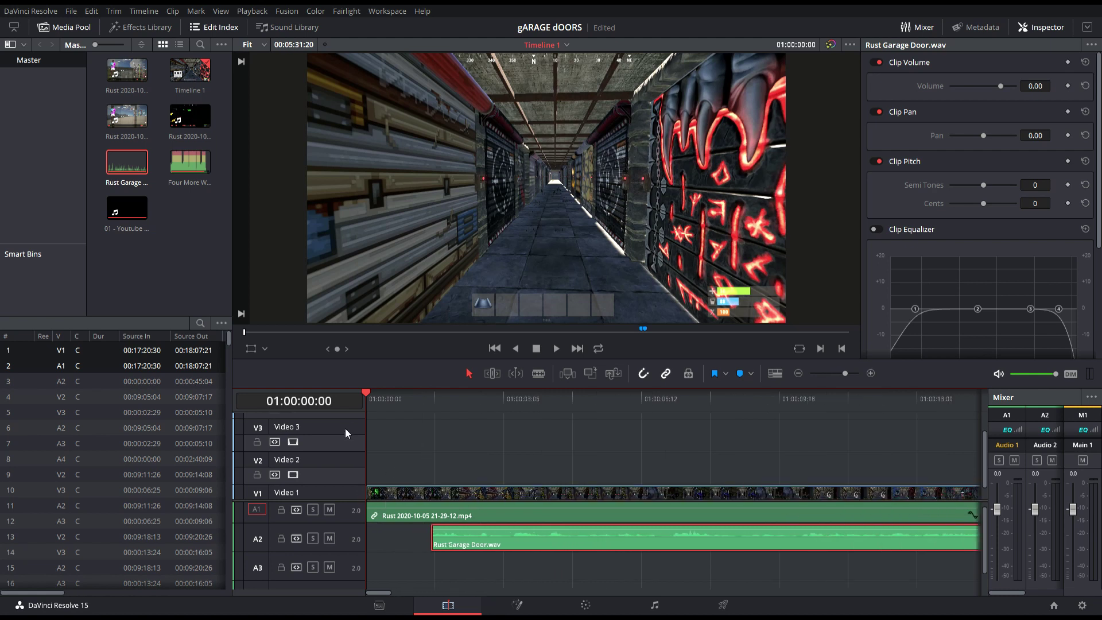
pyautogui.click(430, 433)
pyautogui.press('b')
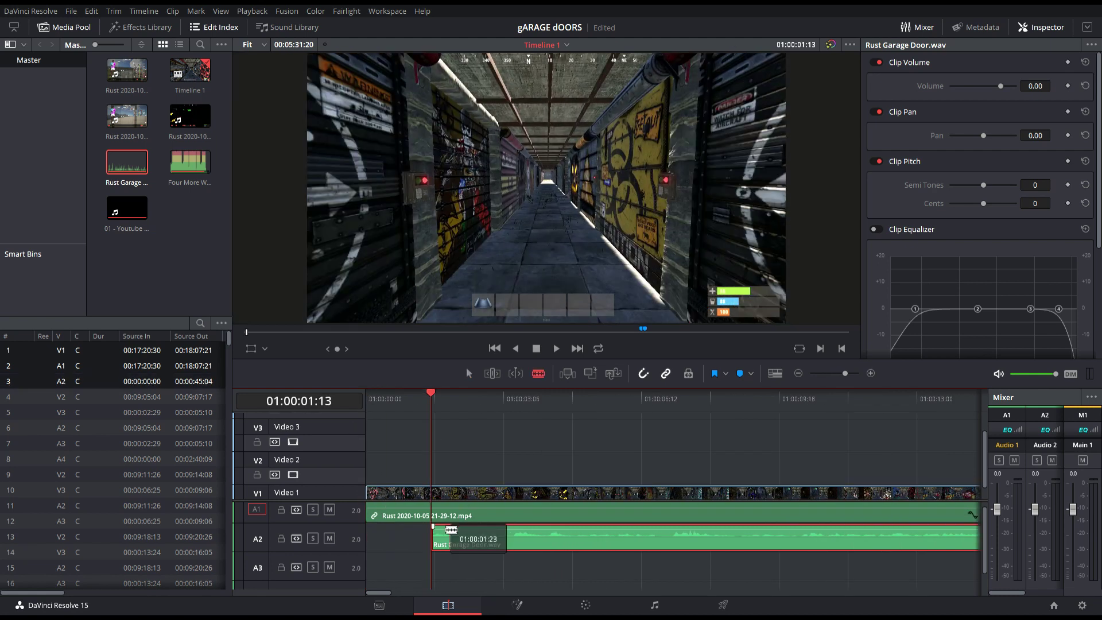
pyautogui.click(435, 501)
pyautogui.press('a')
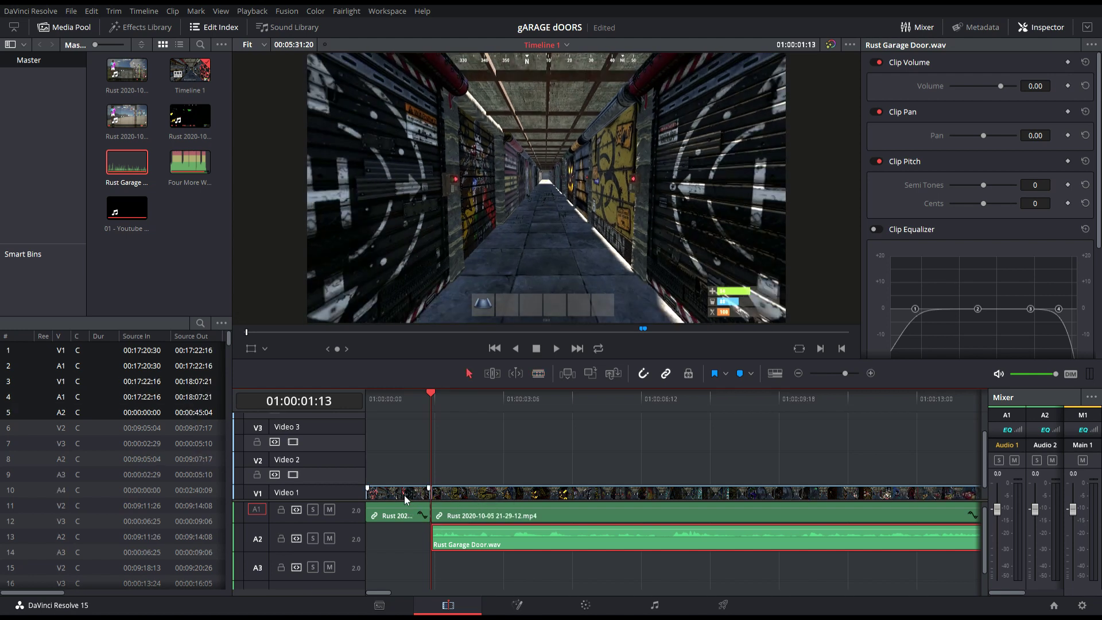
pyautogui.click(404, 495)
pyautogui.press('Delete')
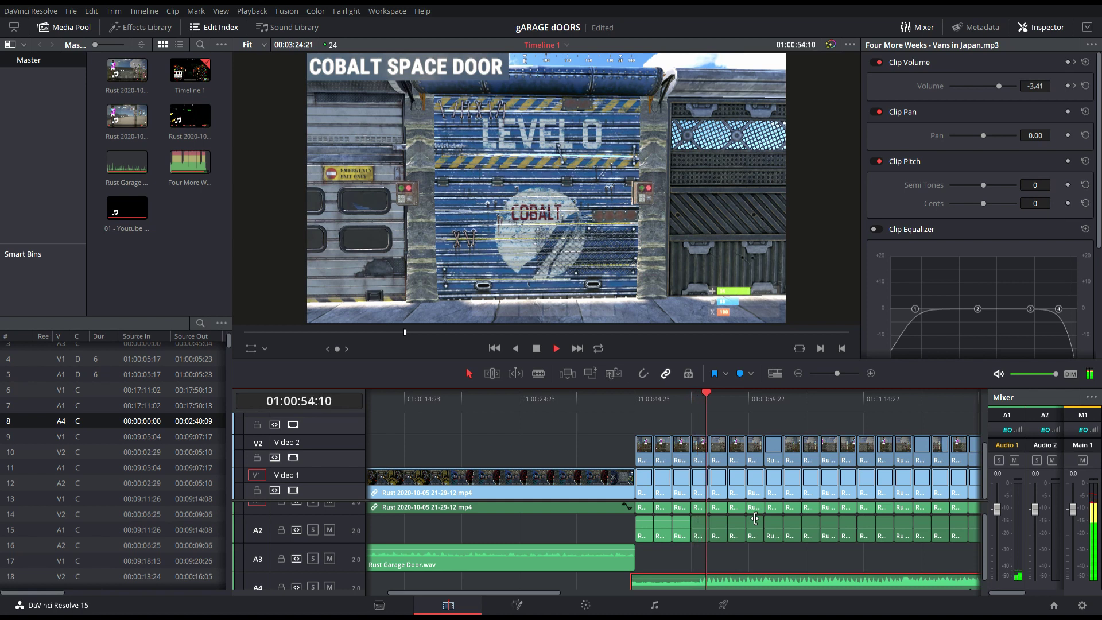
# - Pause at the "CHECKPOINT DOOR" title and set Crop Right of its Video 2 clip to about 1036
pyautogui.press('space')
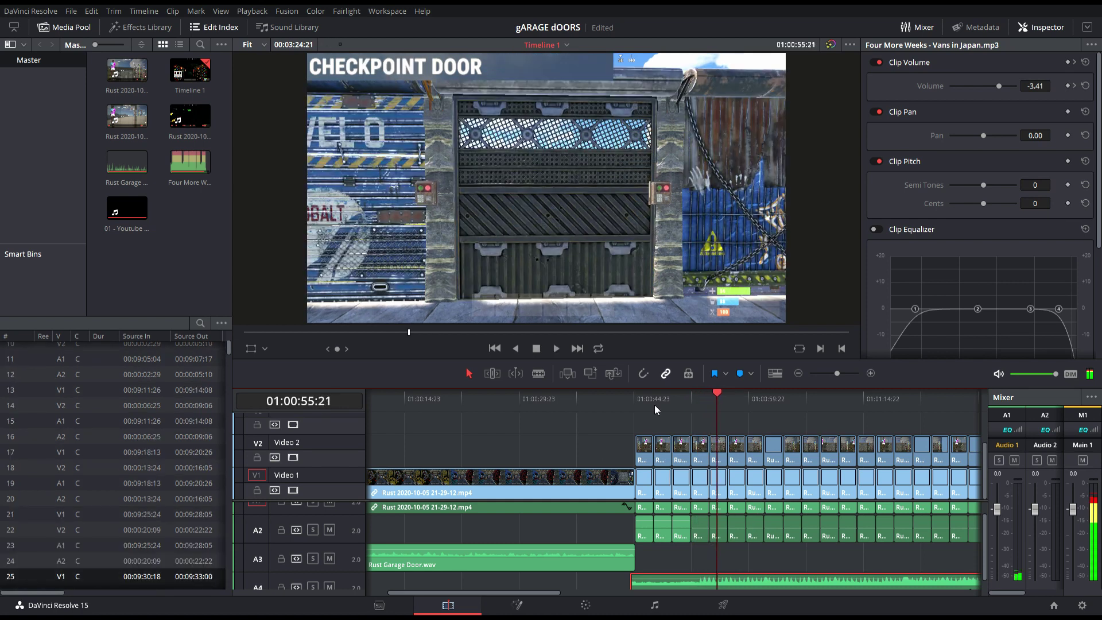
pyautogui.click(721, 459)
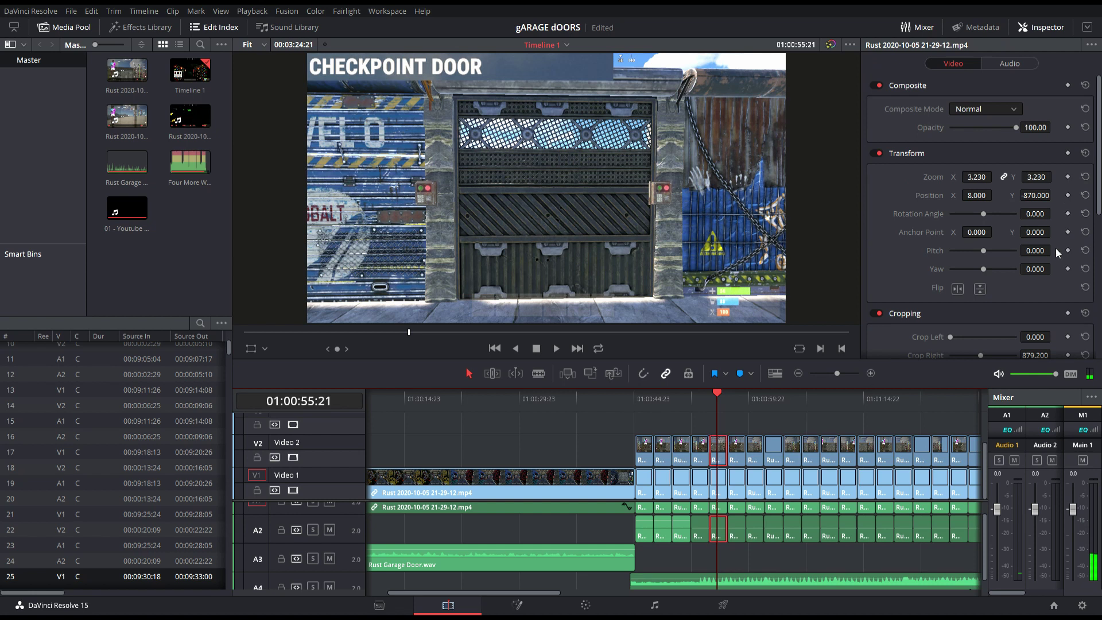
pyautogui.moveTo(1045, 196); pyautogui.dragTo(1038, 210)
pyautogui.scroll(-3, 1028, 222)
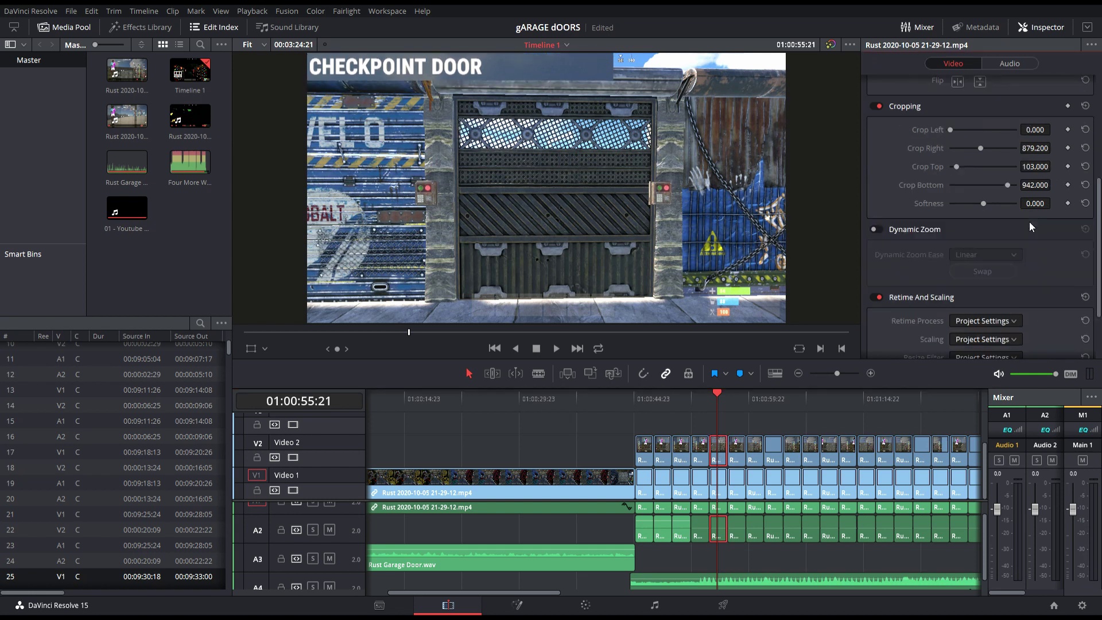
pyautogui.scroll(-2, 1033, 229)
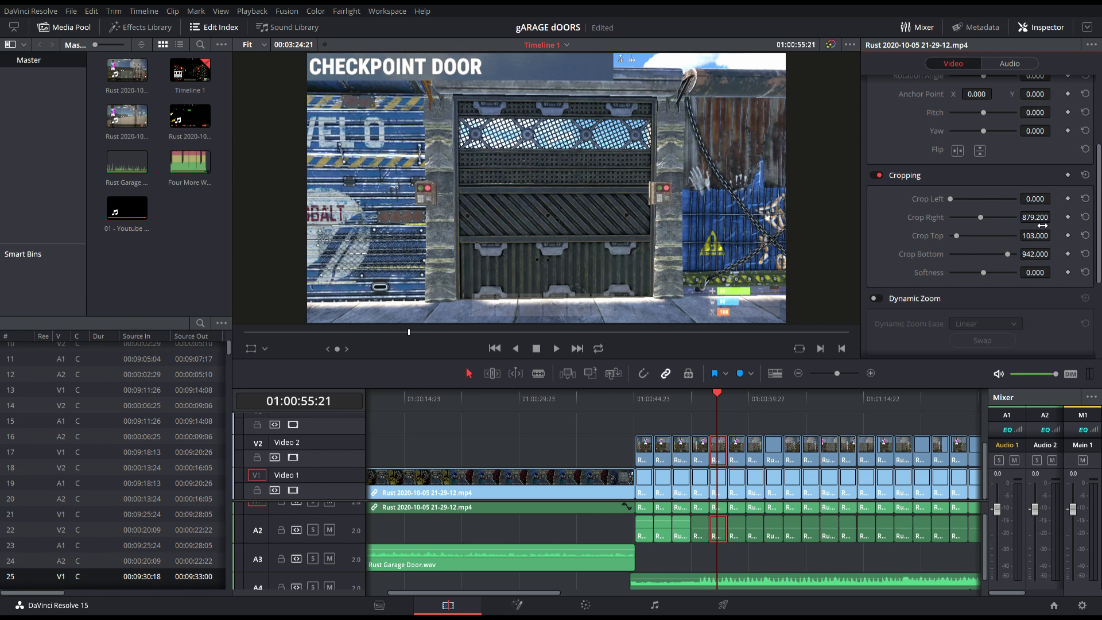
pyautogui.moveTo(1053, 216); pyautogui.dragTo(1054, 217)
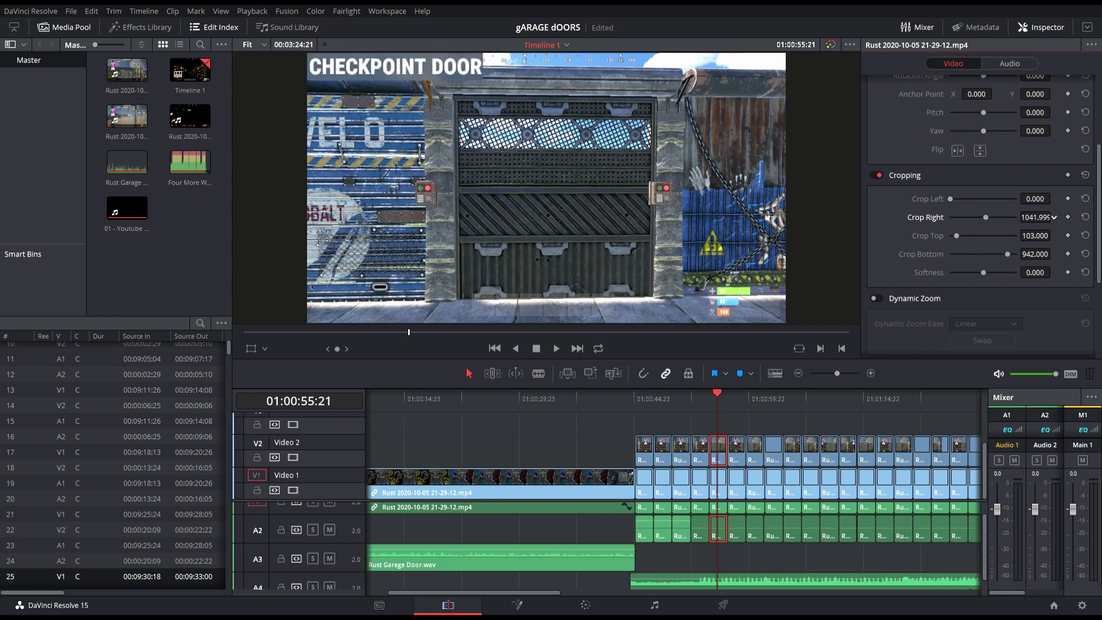
# - Play back the titled doors up to "TRASH GARAGE DOOR" and scrub ahead to the end of the timeline
pyautogui.press('space')
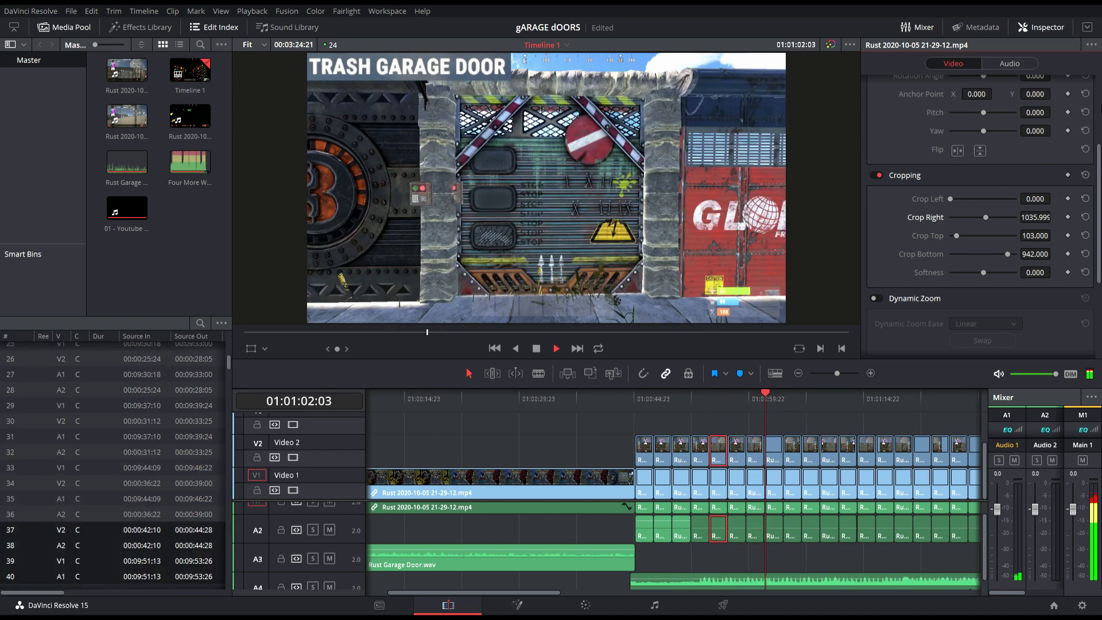
pyautogui.press('space')
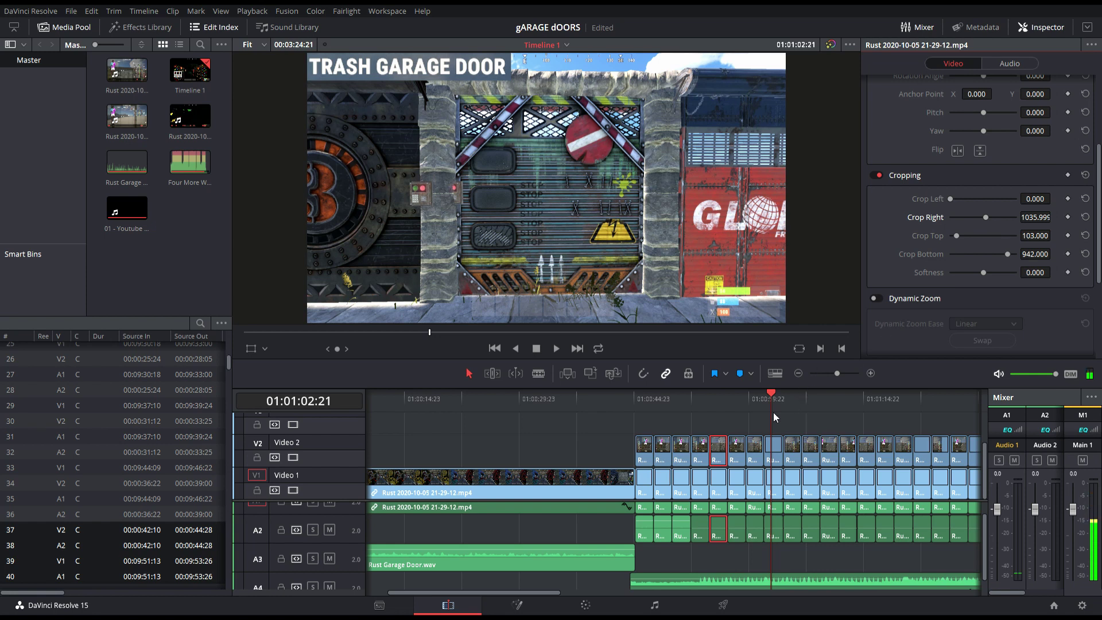
pyautogui.moveTo(773, 412); pyautogui.dragTo(796, 406)
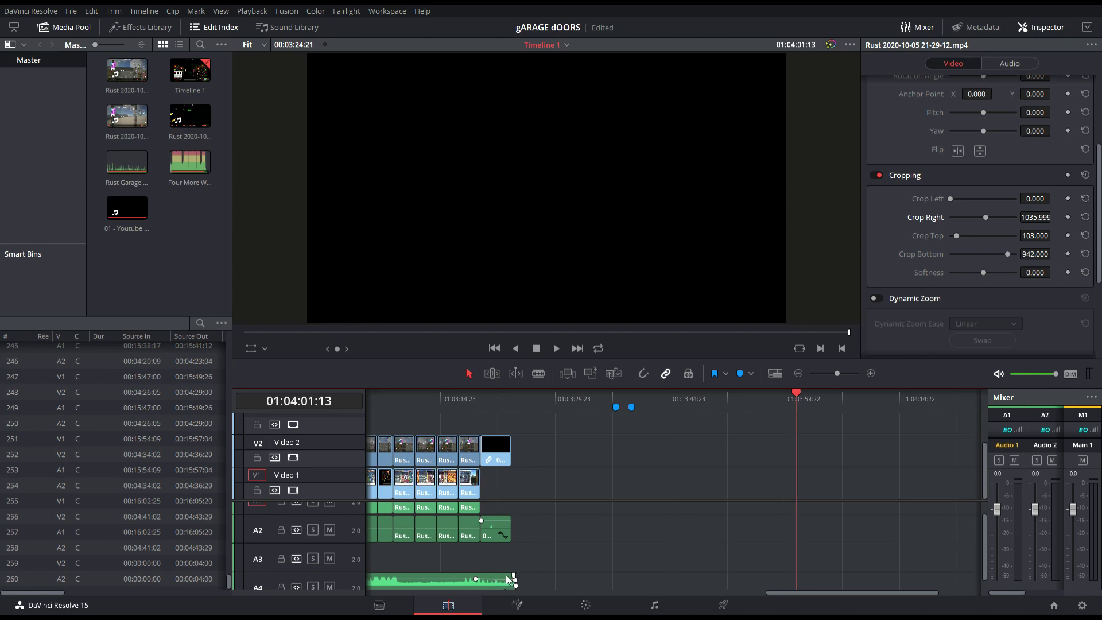
# - Align the end of the Four More Weeks music clip on Audio 4 with the last Video 2 clip, and play back the ending
pyautogui.moveTo(507, 578)
pyautogui.mouseDown()
pyautogui.moveTo(496, 571)
pyautogui.moveTo(512, 570)
pyautogui.mouseUp()
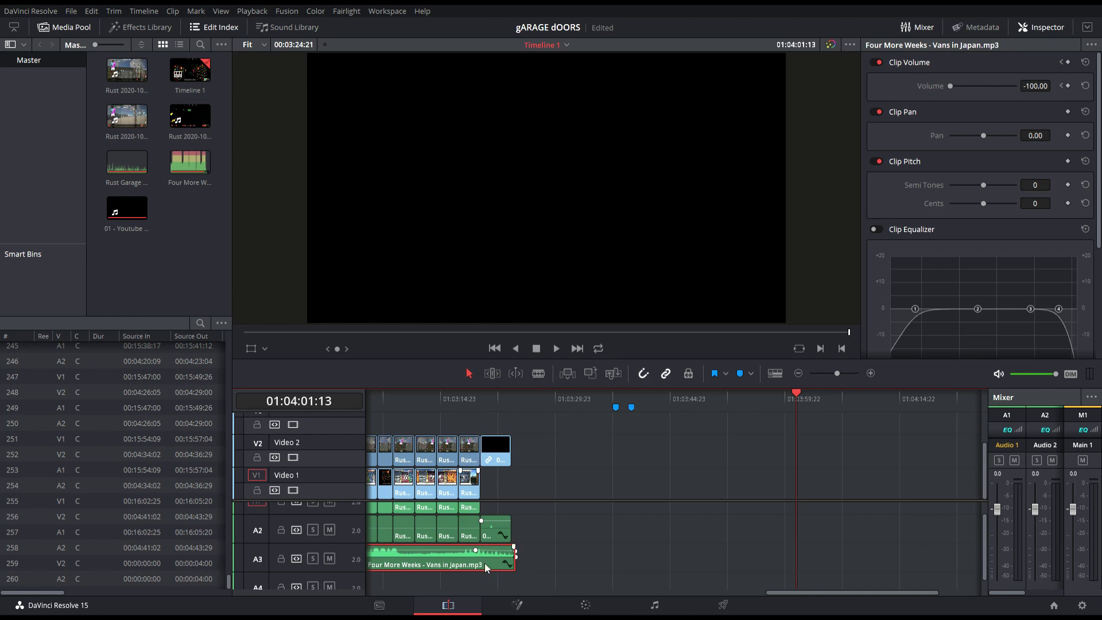
pyautogui.moveTo(485, 563); pyautogui.dragTo(476, 575)
pyautogui.click(419, 408)
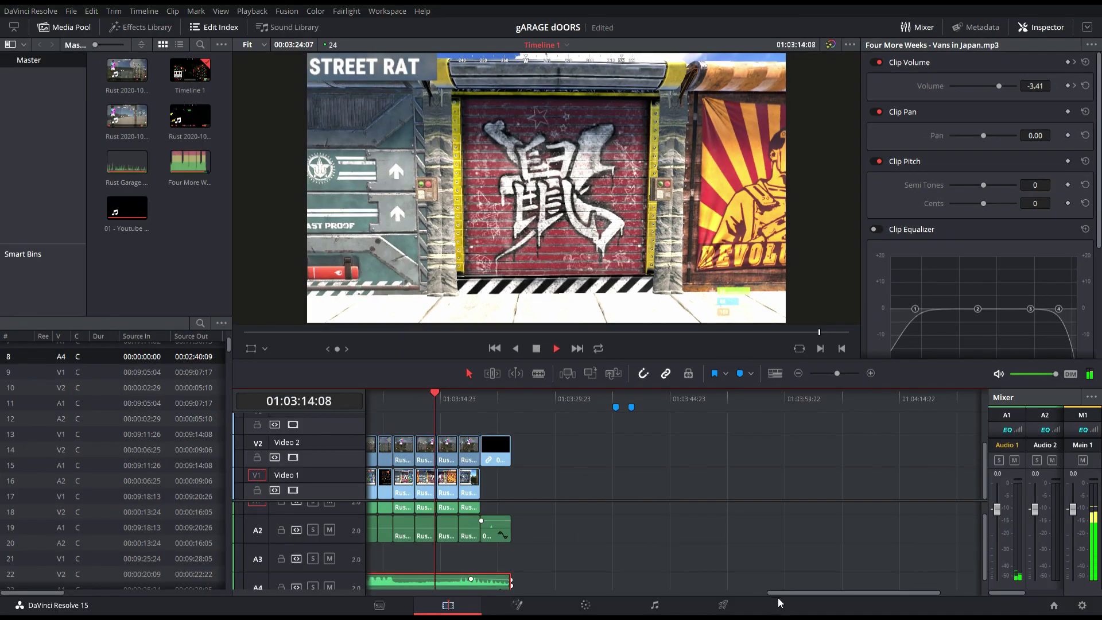
pyautogui.moveTo(789, 593); pyautogui.dragTo(687, 591)
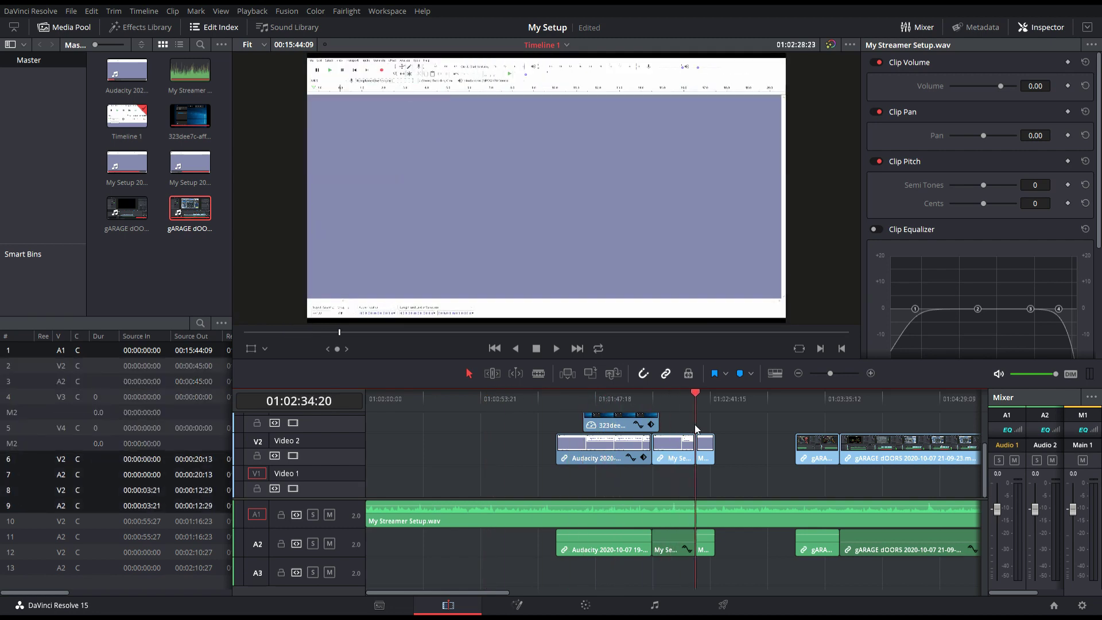
# - In the My Setup project, jump to the start of the first gARAGE dOORS recording and play back from there
pyautogui.press('Down')
pyautogui.press('space')
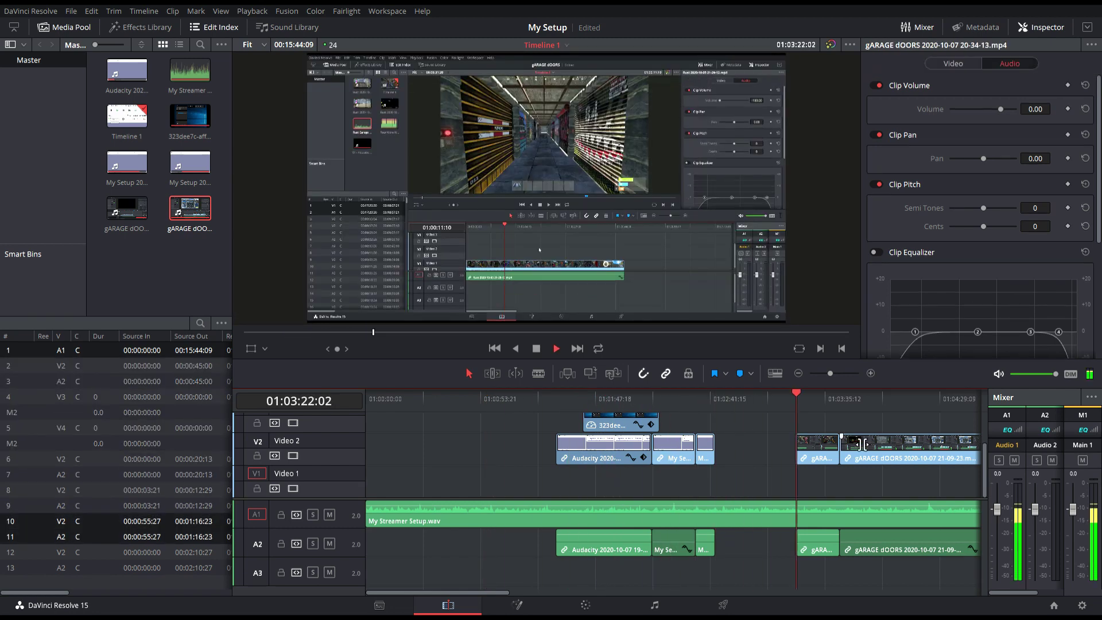
pyautogui.scroll(-1, 817, 436)
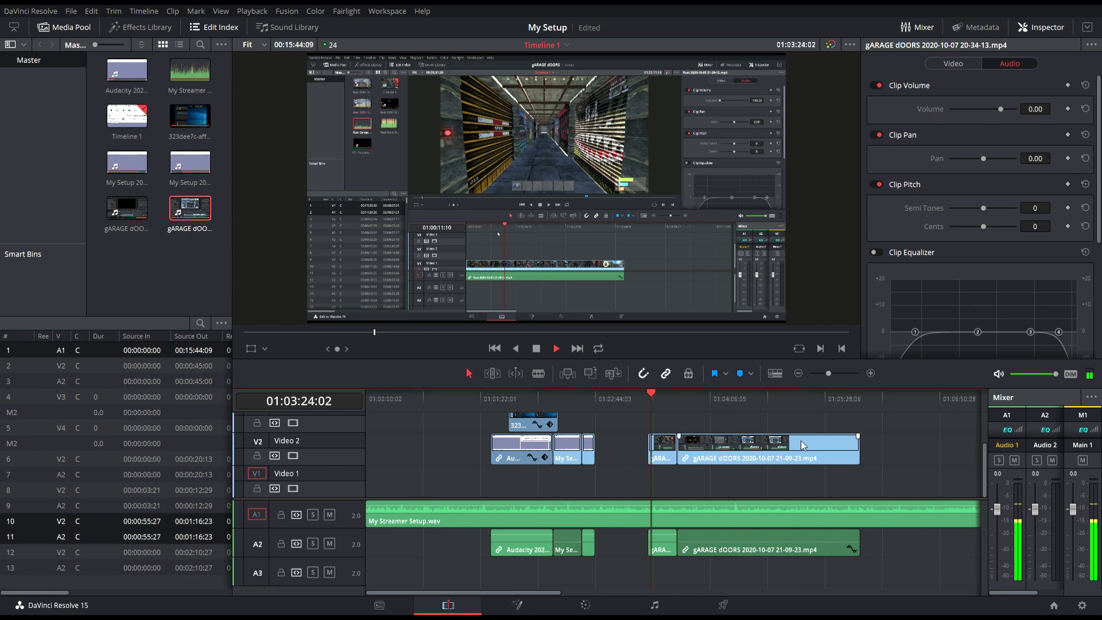
pyautogui.scroll(2, 800, 439)
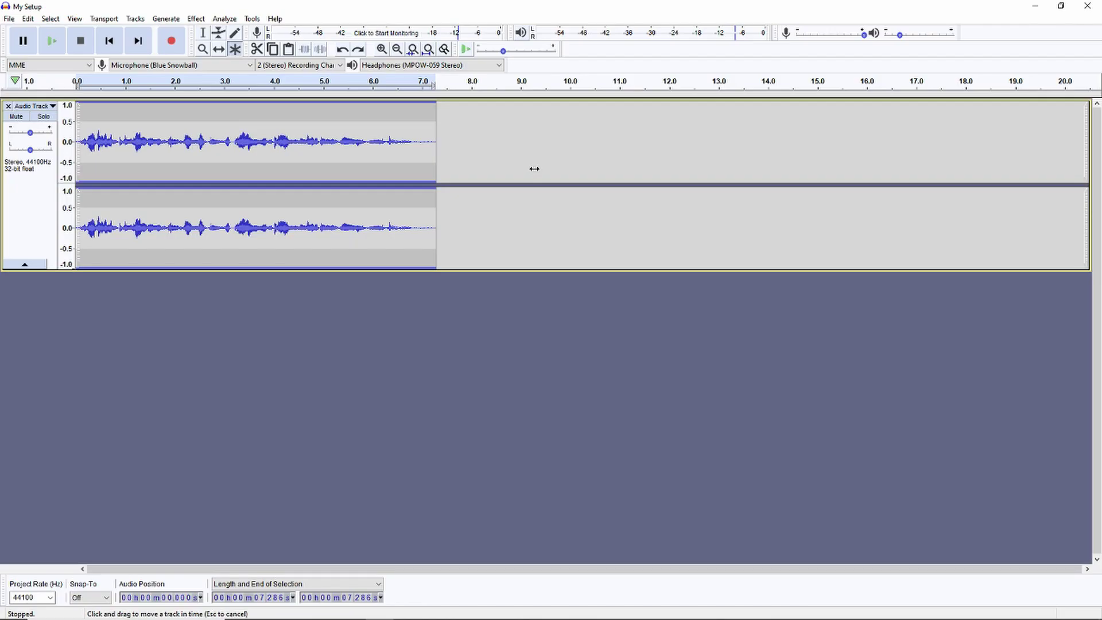
# - In Audacity, apply Bass and Treble to the whole voice recording with bass 5.0 dB, treble -2.0 dB and volume 2.0 dB
pyautogui.click(219, 20)
pyautogui.moveTo(196, 19)
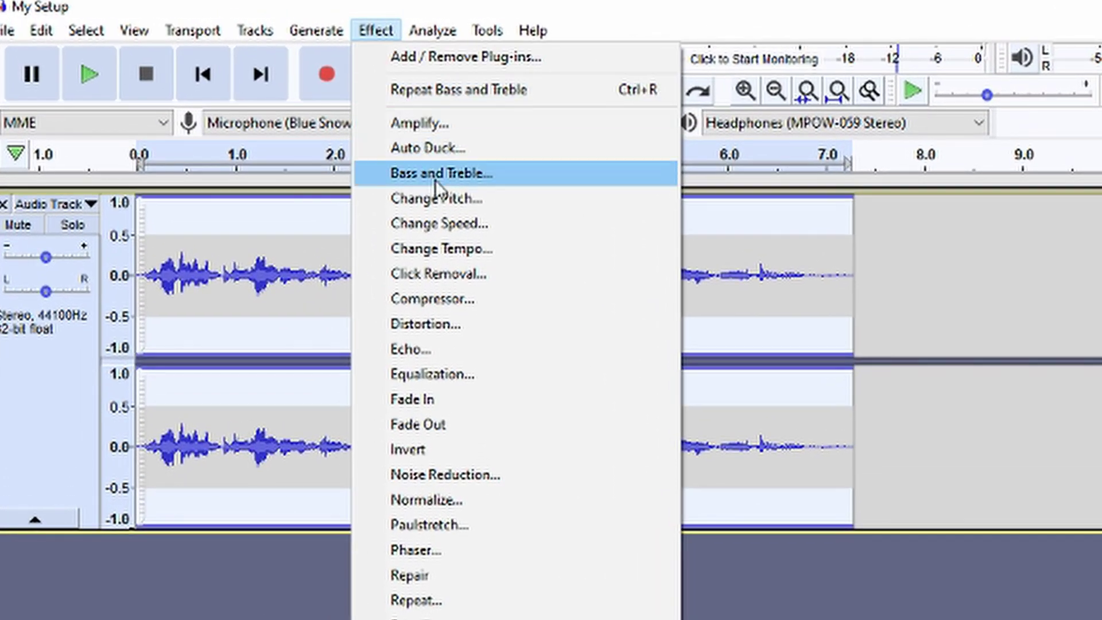
pyautogui.click(436, 173)
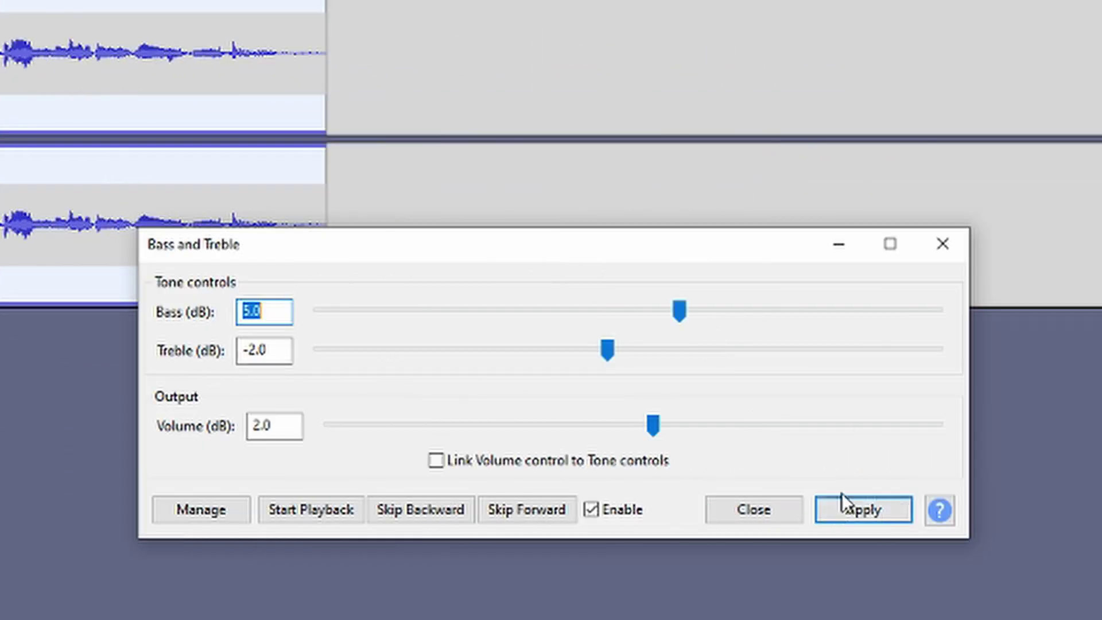
pyautogui.click(839, 505)
pyautogui.click(794, 507)
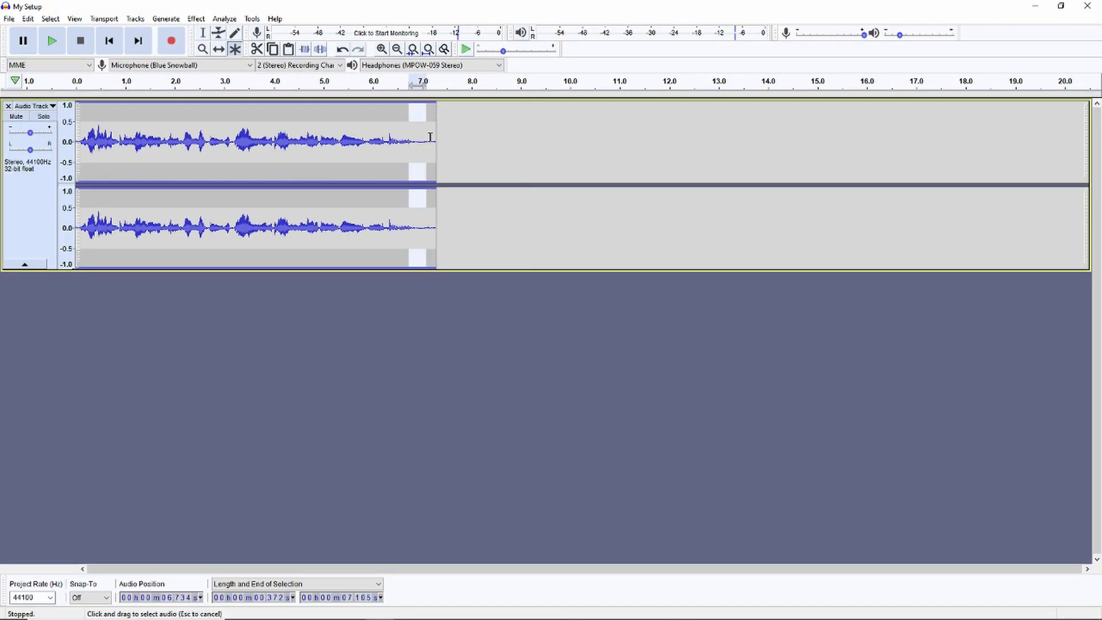
# - Select the quiet end of the recording from 6.734 to 7.286 s and capture it as the noise profile for Noise Reduction
pyautogui.moveTo(430, 137); pyautogui.dragTo(436, 137)
pyautogui.click(218, 17)
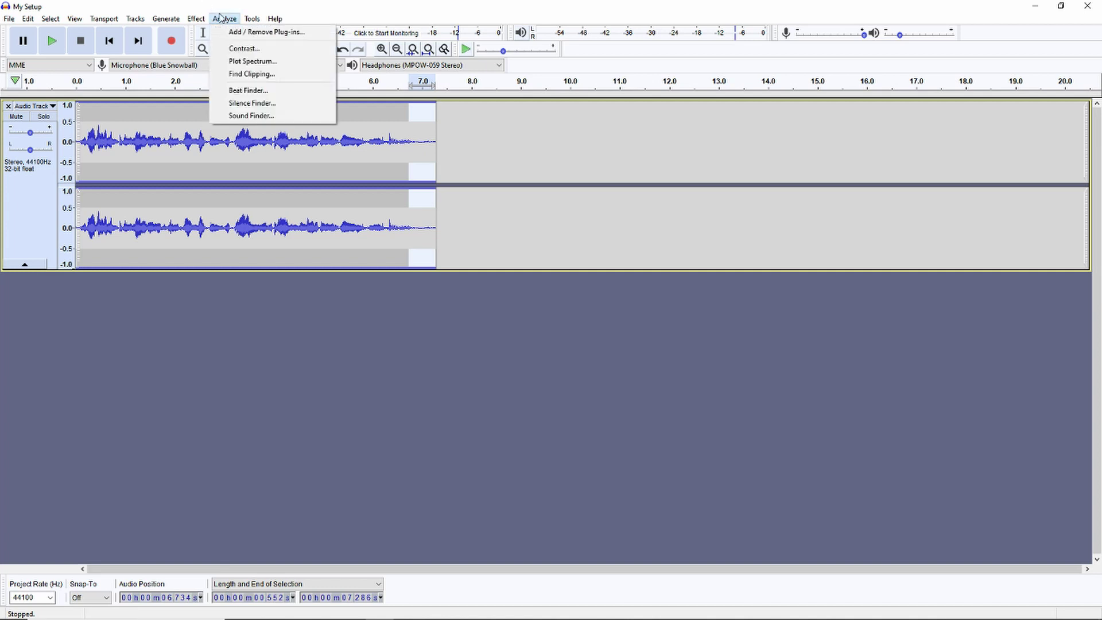
pyautogui.moveTo(196, 19)
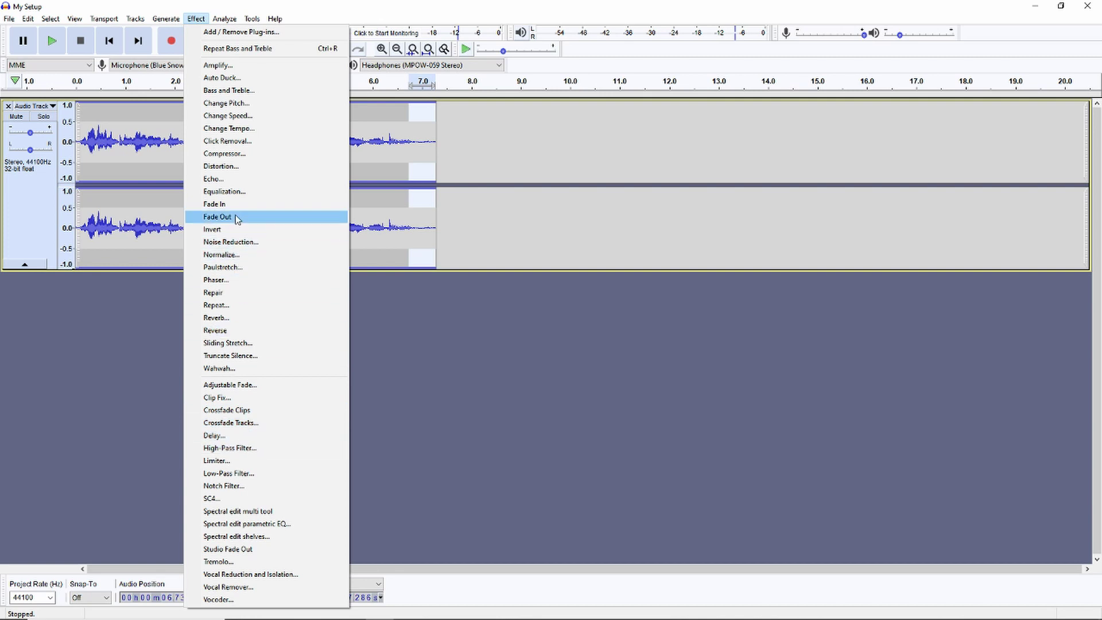
pyautogui.click(235, 244)
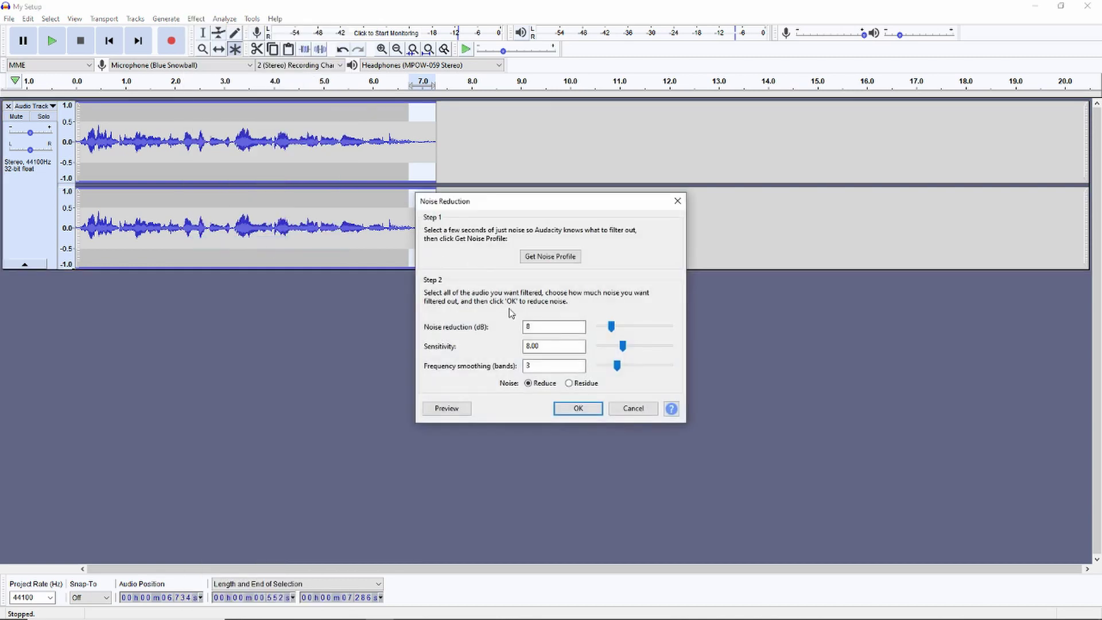
pyautogui.click(550, 257)
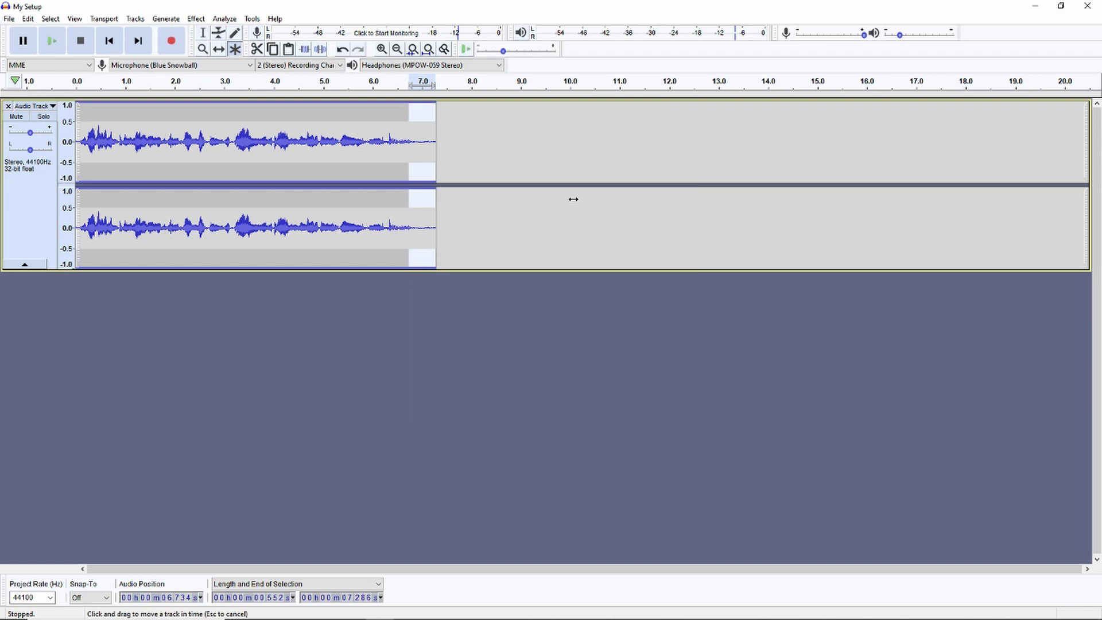
# - Apply Noise Reduction to the entire recording with 8 dB reduction, sensitivity 8.00 and 3 frequency smoothing bands
pyautogui.hotkey('ctrl', 'a')
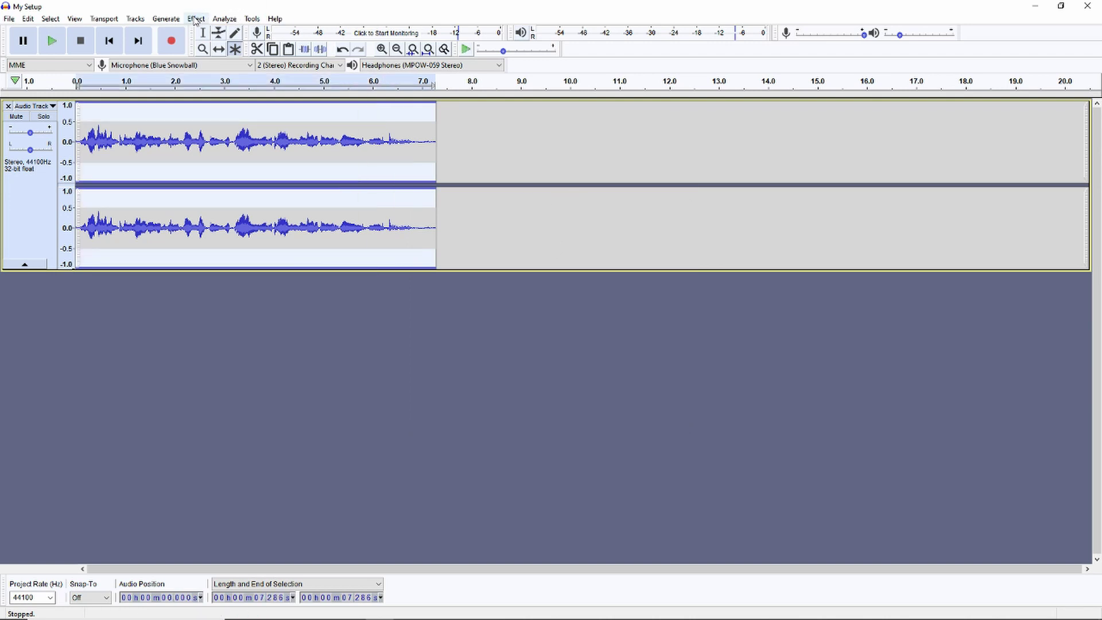
pyautogui.click(196, 19)
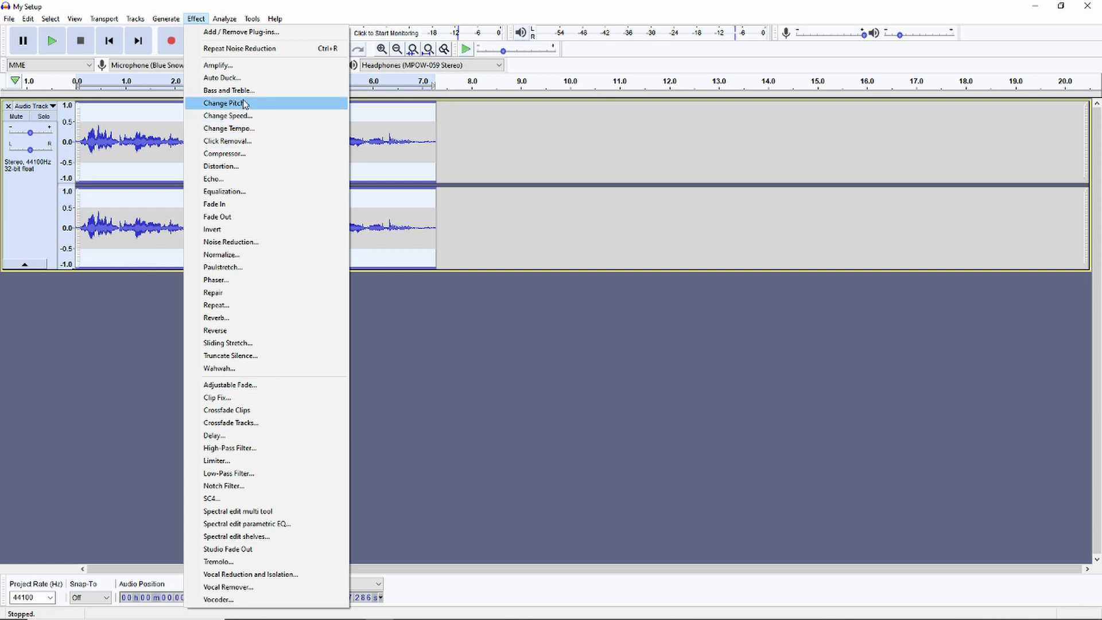
pyautogui.click(236, 242)
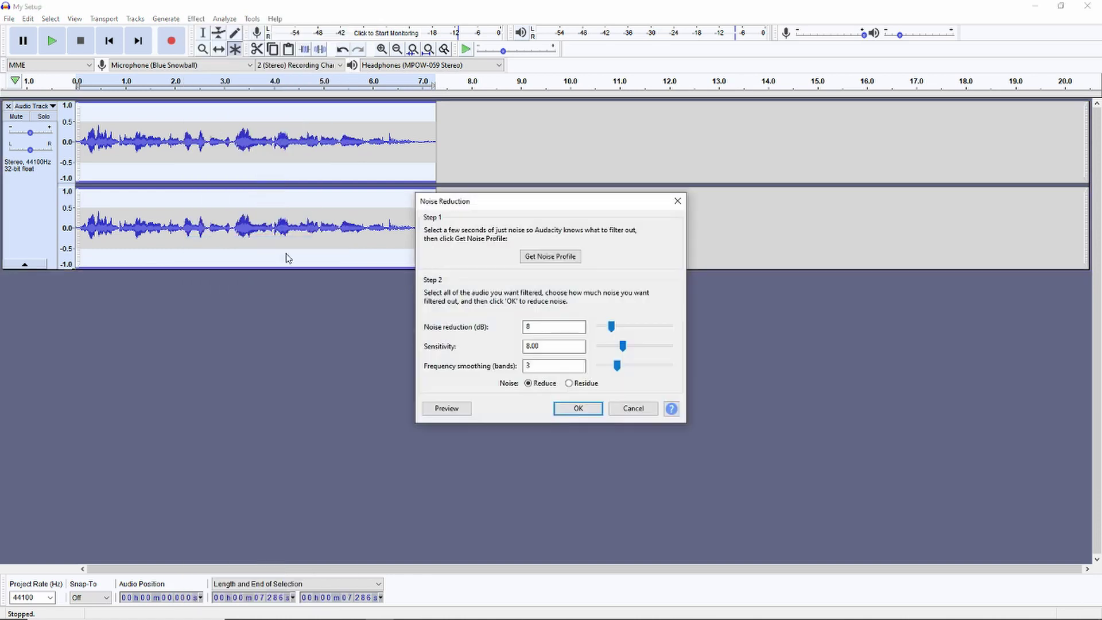
pyautogui.click(576, 409)
# - Play back the processed voice recording from near its beginning, at 0.511 s
pyautogui.click(315, 197)
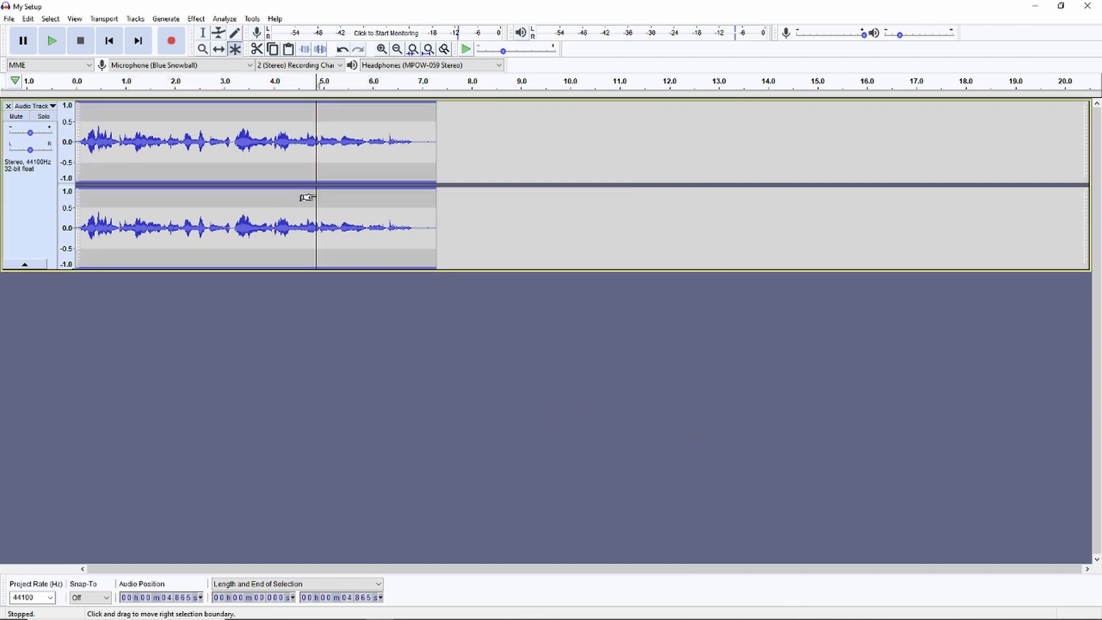
pyautogui.press('space')
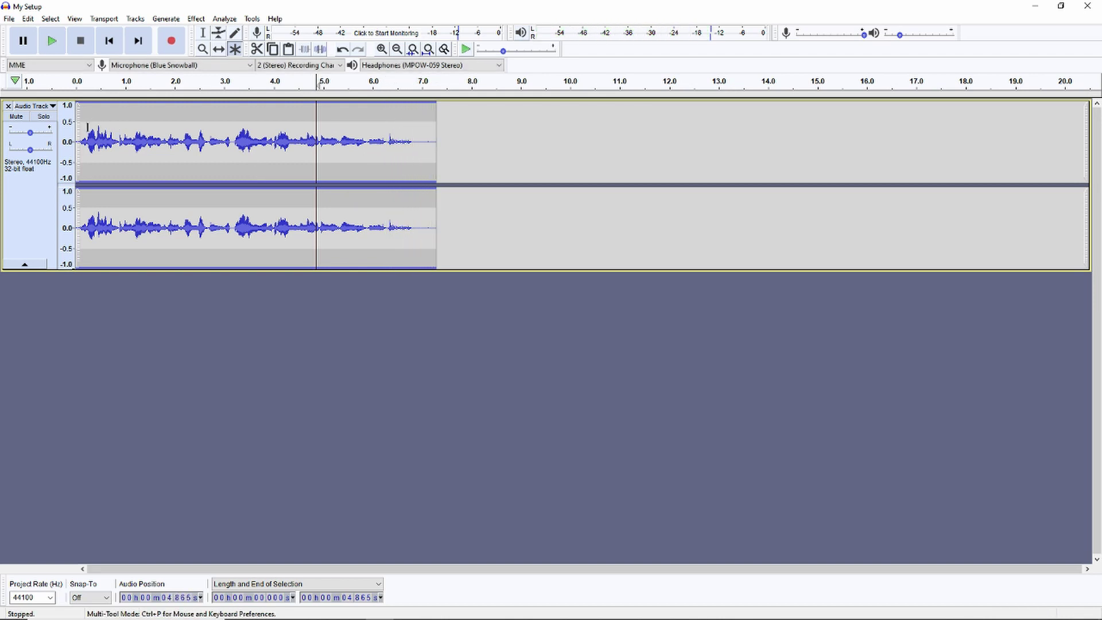
pyautogui.press('space')
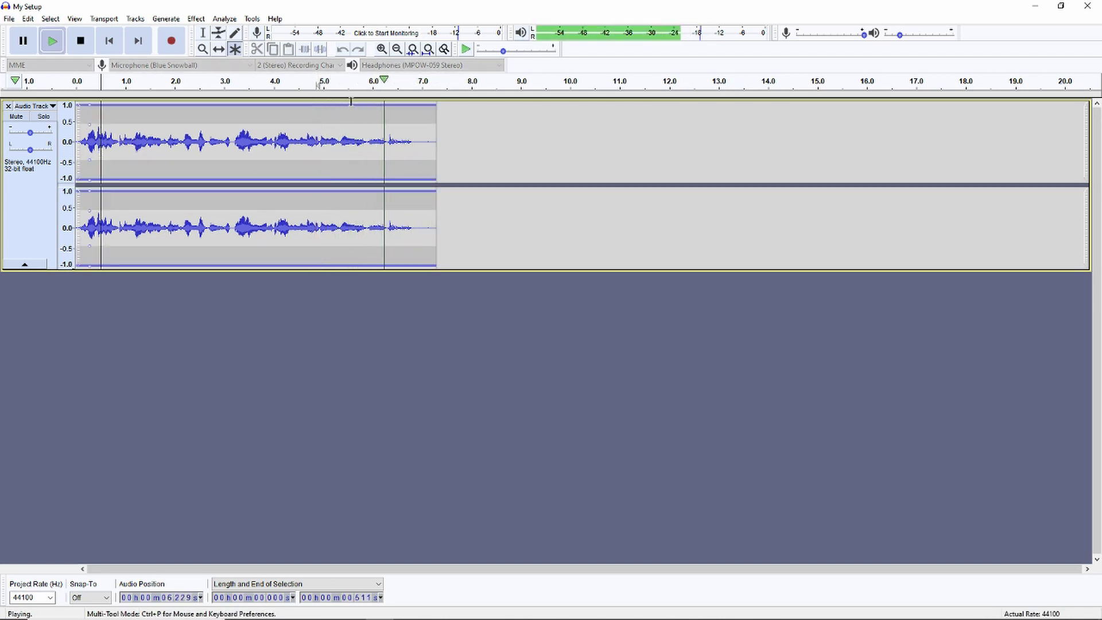
pyautogui.press('space')
pyautogui.click(103, 140)
pyautogui.press('space')
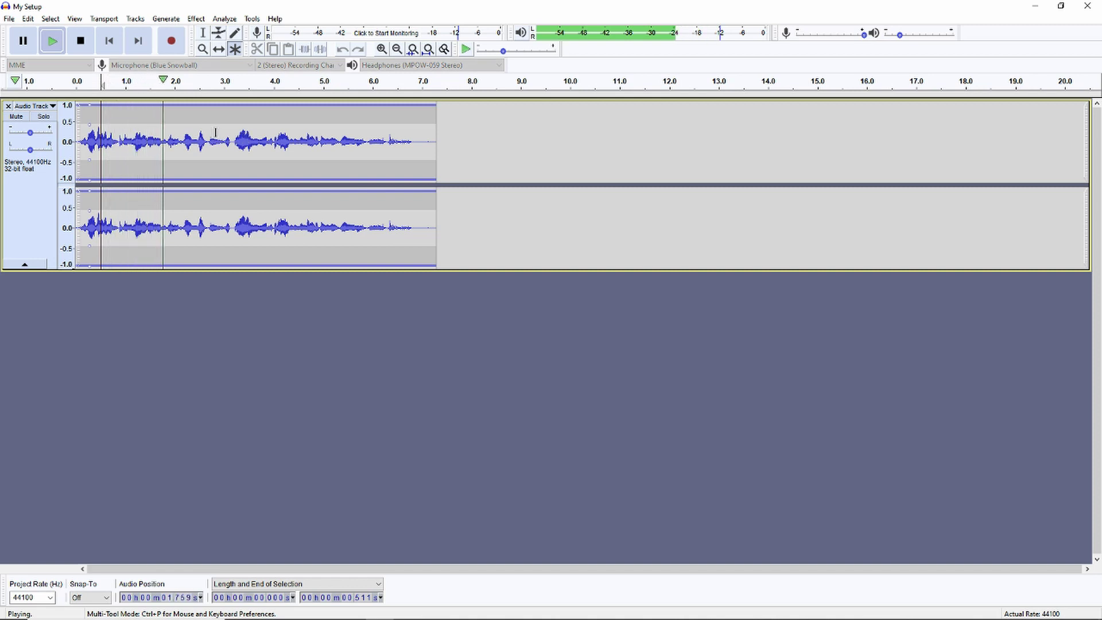
pyautogui.press('space')
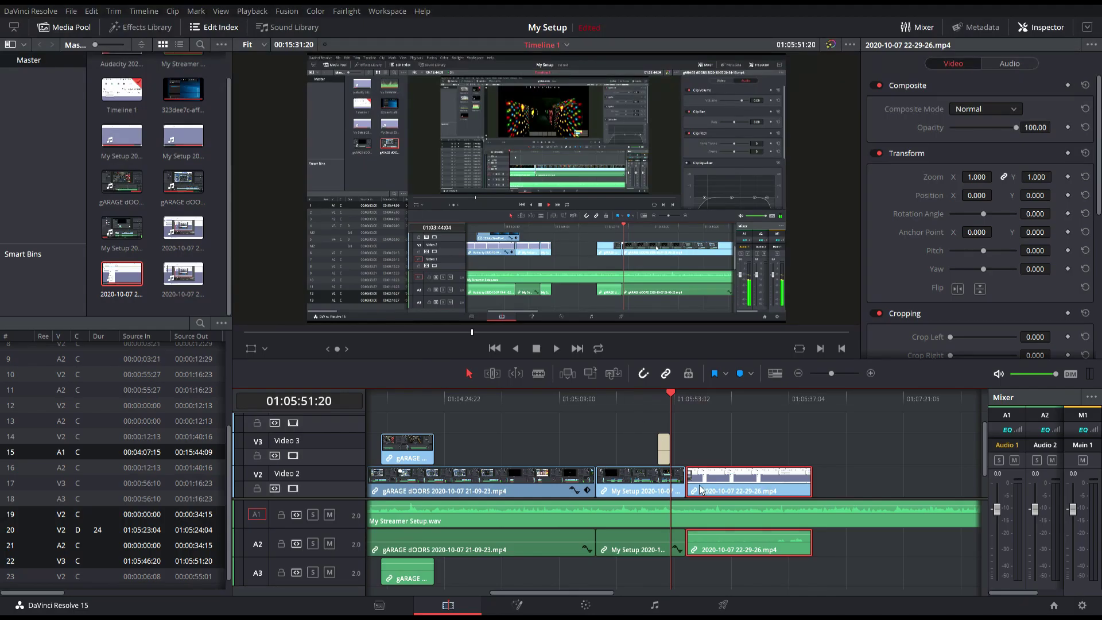
pyautogui.press('space')
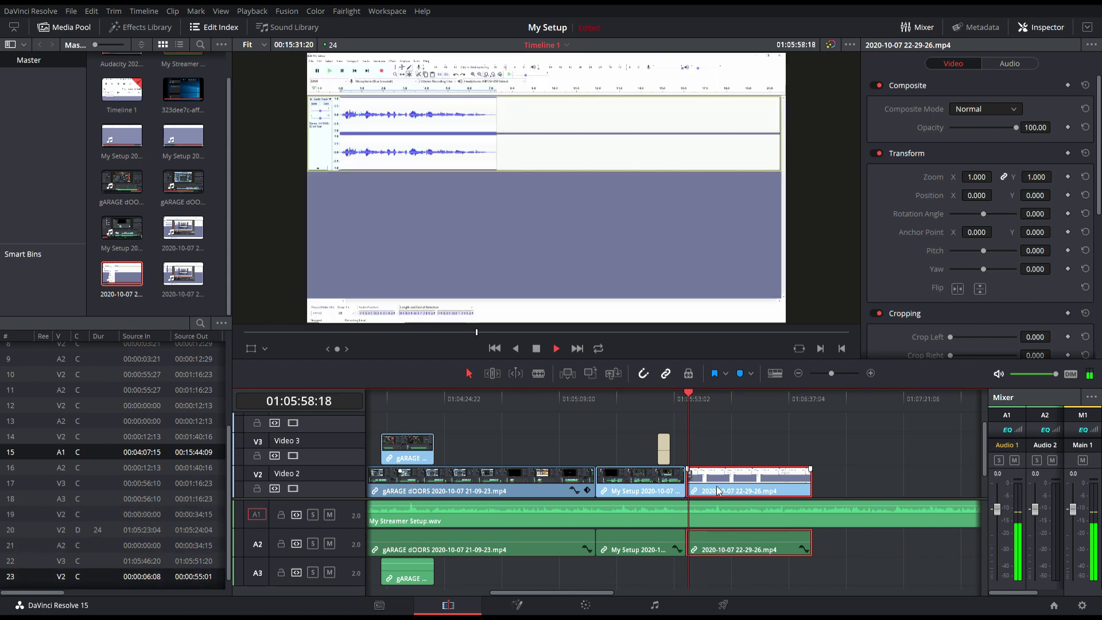
pyautogui.press('space')
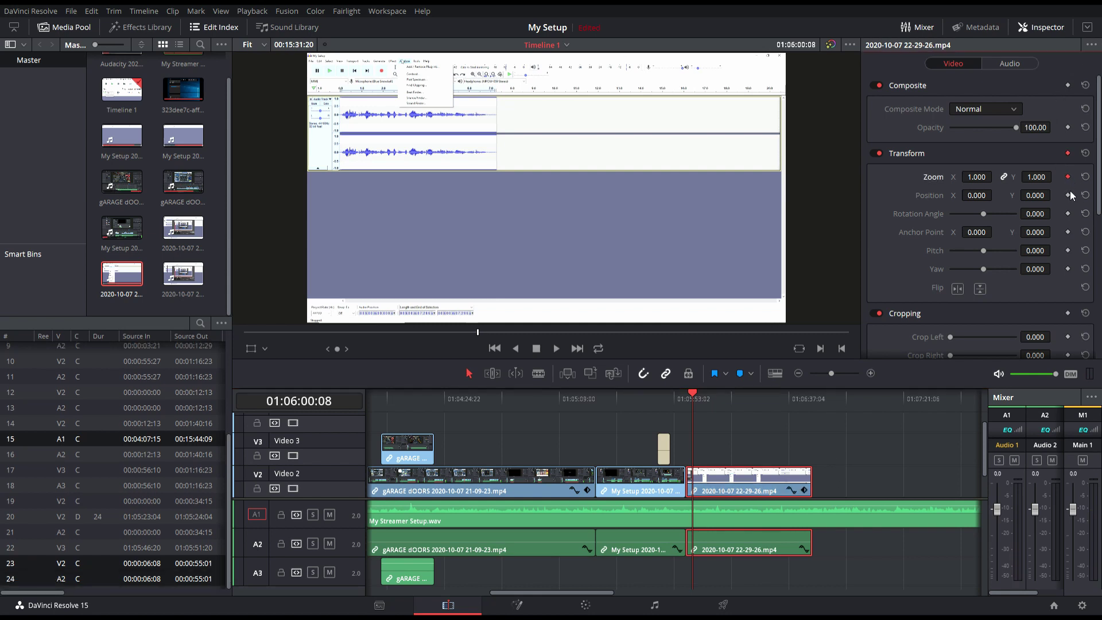
pyautogui.click(1068, 194)
# - Keyframe the clip's Zoom to 1.990 and Position to X 926, Y -523 at 01:06:01:10, zooming in on the Audacity effects list
pyautogui.press('space')
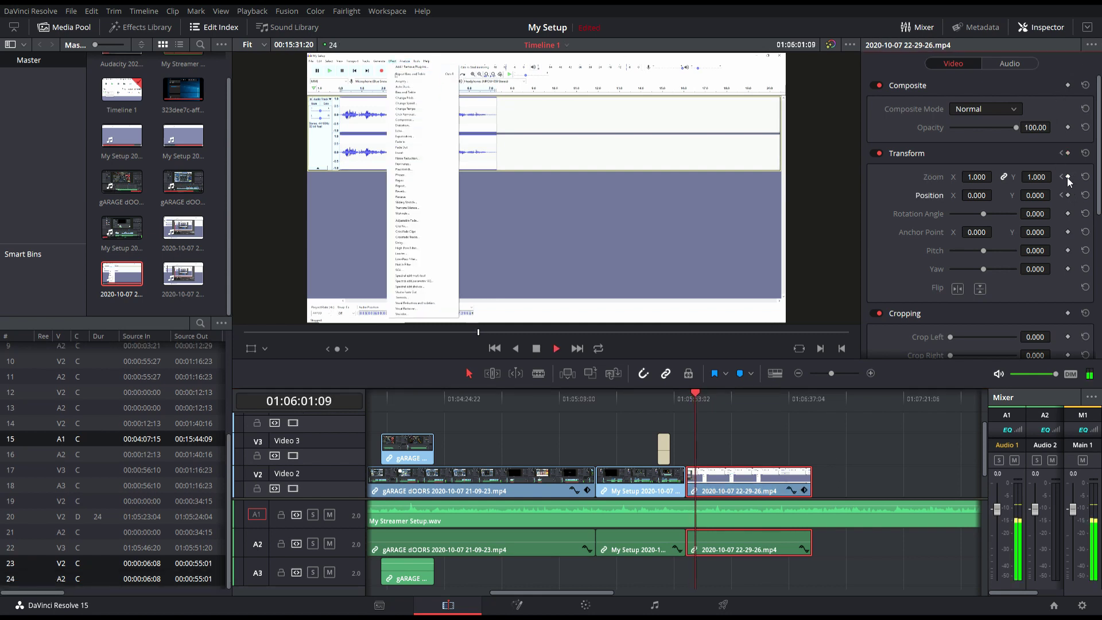
pyautogui.click(1067, 177)
pyautogui.click(1067, 195)
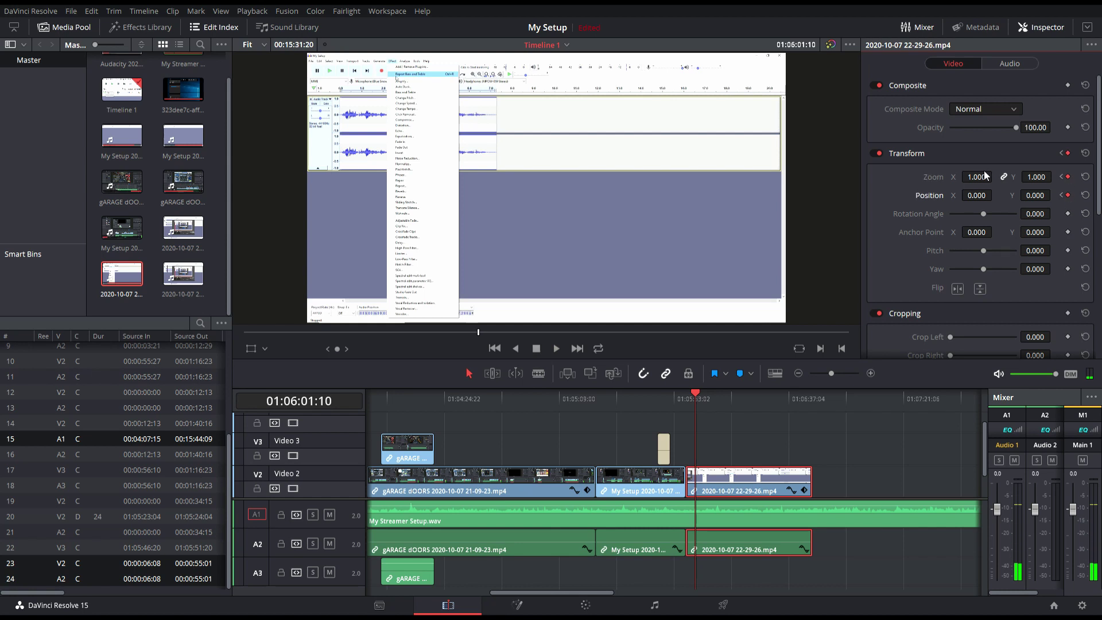
pyautogui.moveTo(983, 175); pyautogui.dragTo(1053, 195)
pyautogui.press('space')
pyautogui.moveTo(978, 198); pyautogui.dragTo(984, 210)
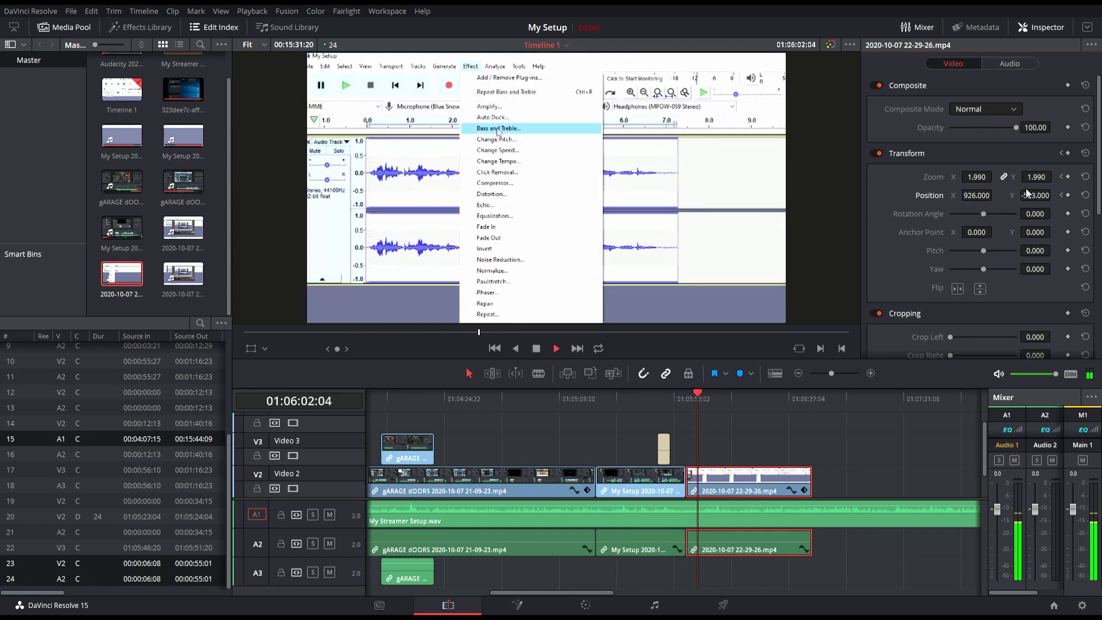
# - Hold the zoomed framing by adding Zoom and Position keyframes at 01:06:03:04
pyautogui.press('space')
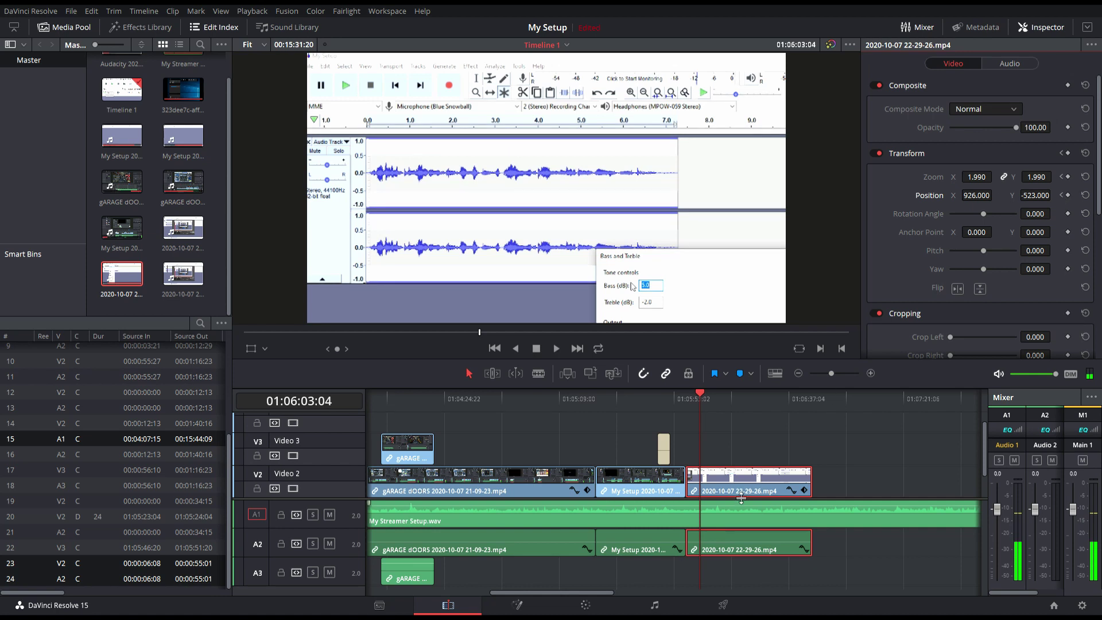
pyautogui.click(1067, 177)
pyautogui.click(1068, 196)
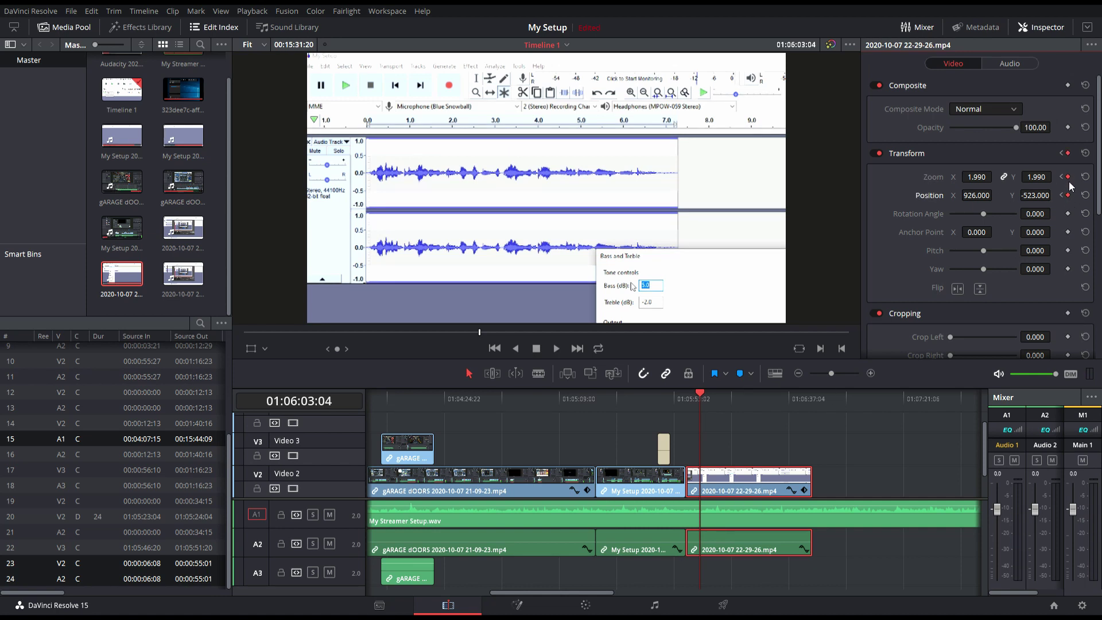
# - Pan the clip to the Bass and Treble dialog by keyframing Position Y to -136 at 01:06:03:14 and X to 7 at about 01:06:03:19
pyautogui.press('space')
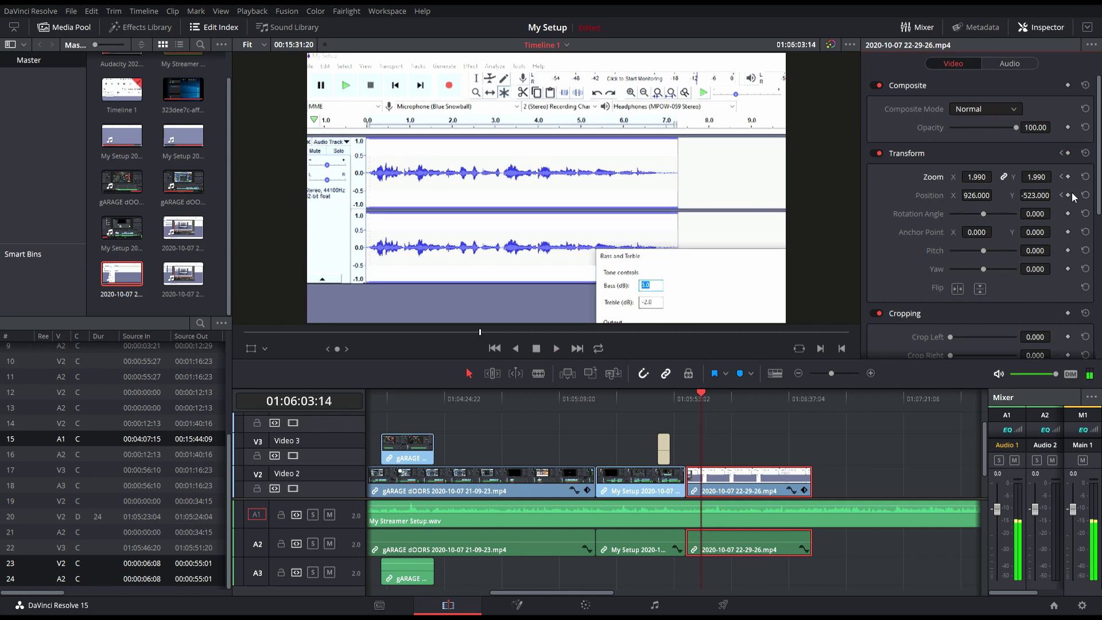
pyautogui.moveTo(1036, 196); pyautogui.dragTo(1058, 195)
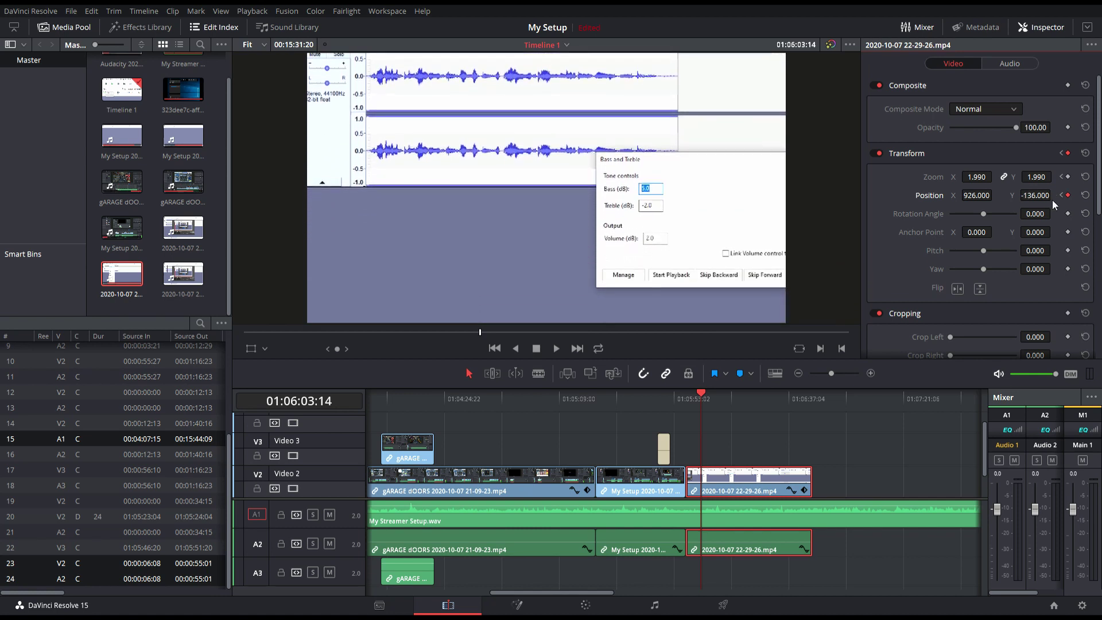
pyautogui.press('space')
pyautogui.click(1068, 196)
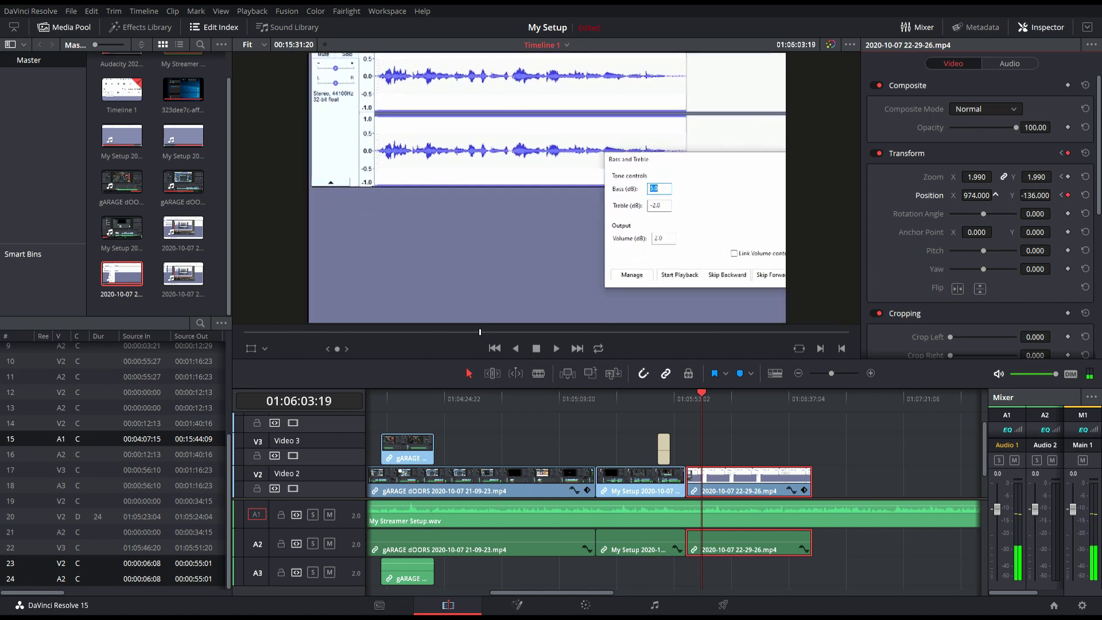
pyautogui.moveTo(976, 195); pyautogui.dragTo(941, 195)
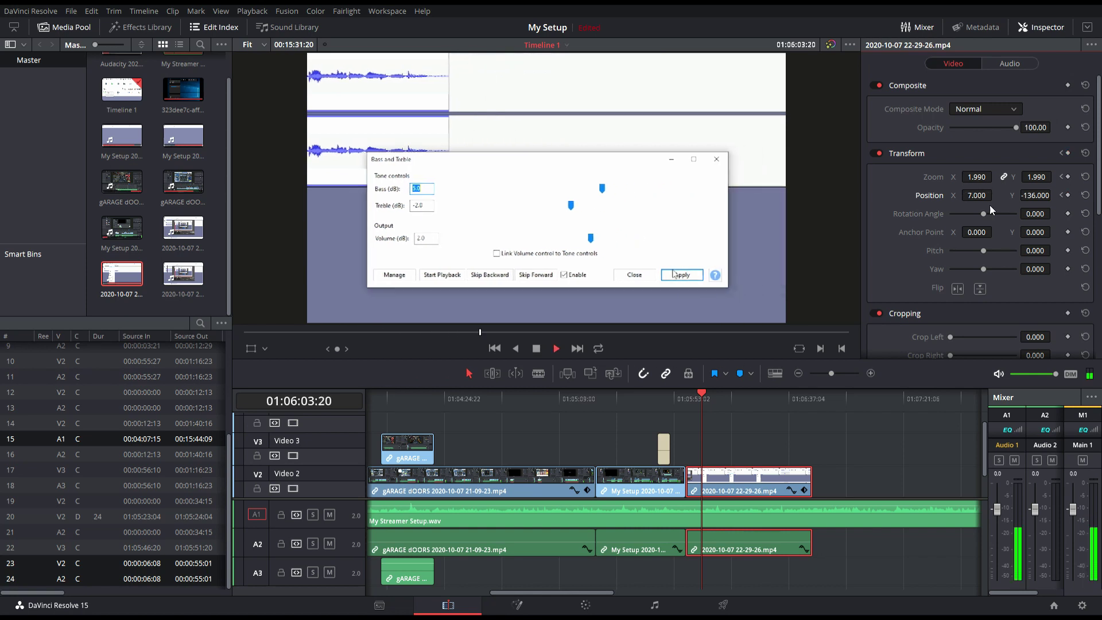
# - Play on to 01:06:06:12 and add Zoom and Position keyframes holding the clip's current framing
pyautogui.press('space')
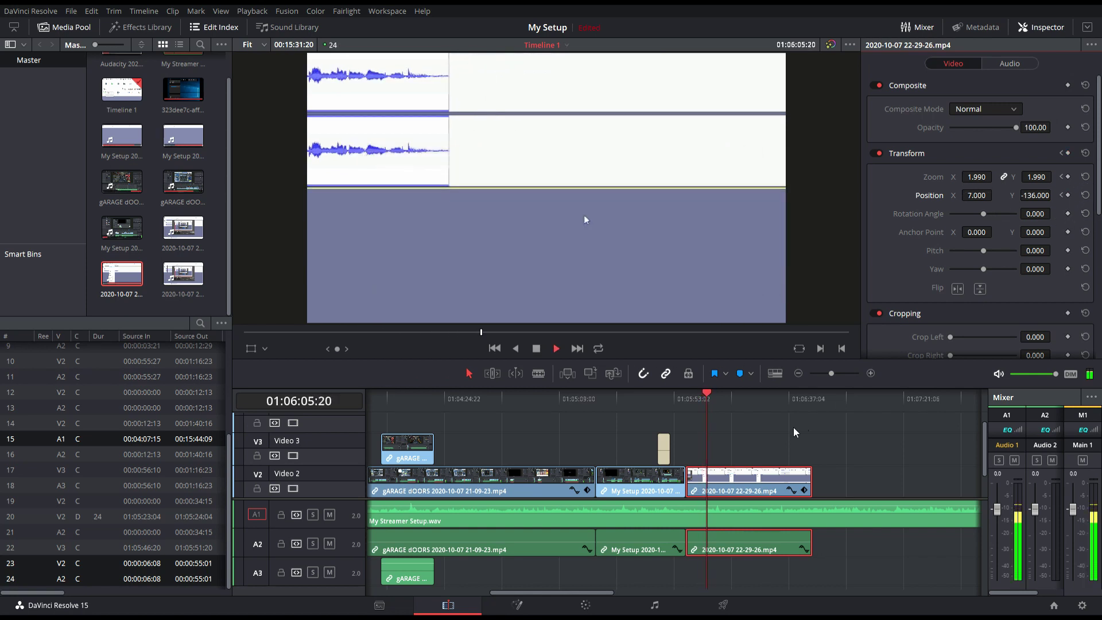
pyautogui.press('space')
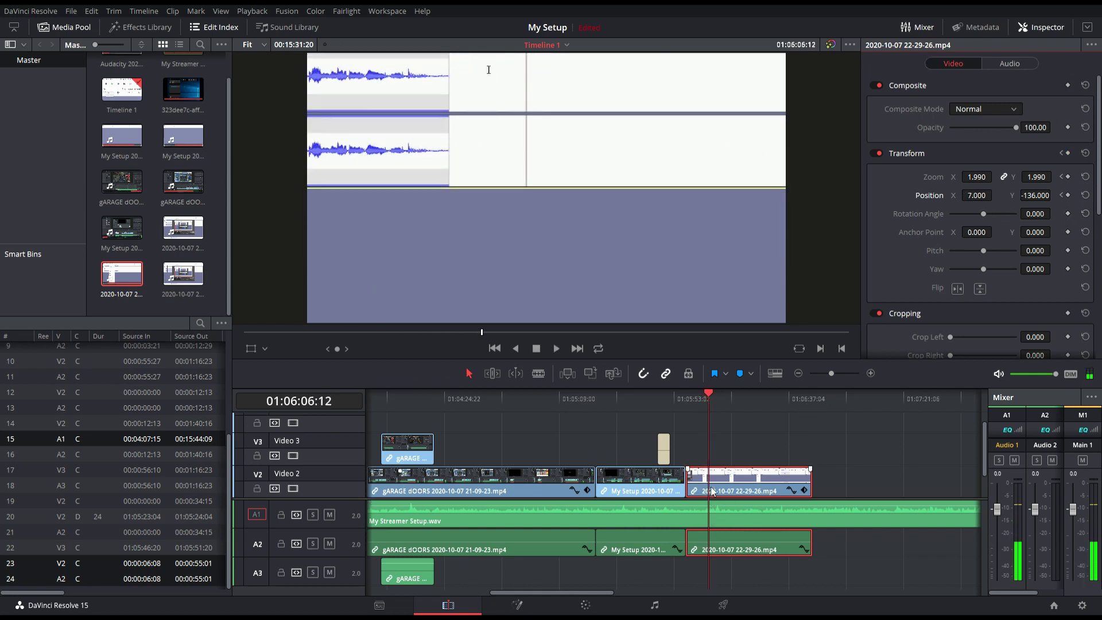
pyautogui.click(1067, 177)
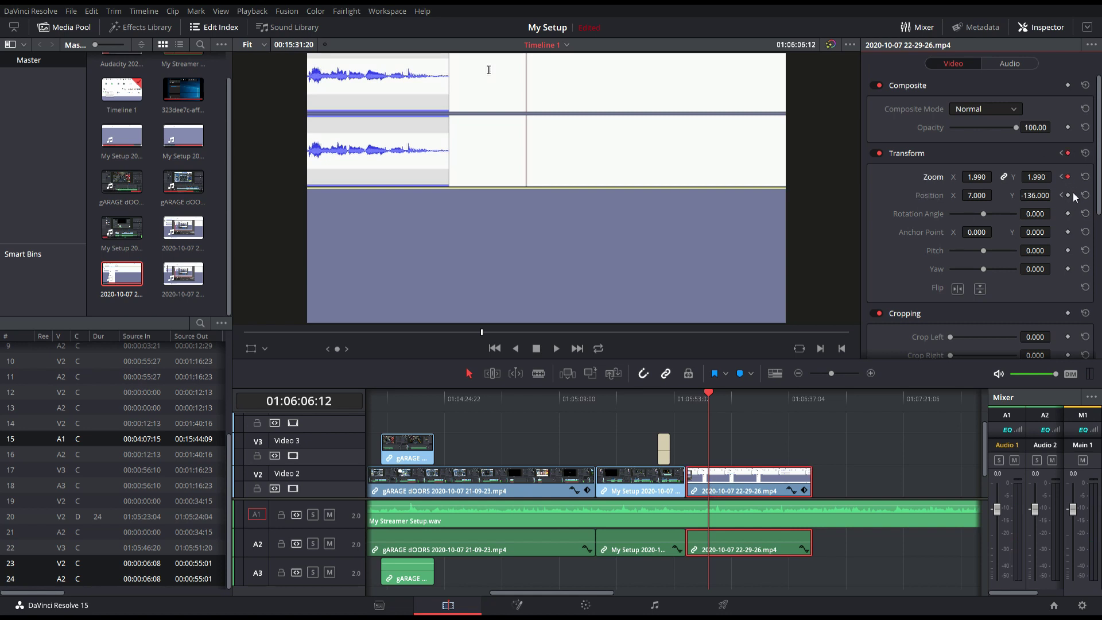
pyautogui.click(1068, 196)
pyautogui.press('space')
pyautogui.press('space')
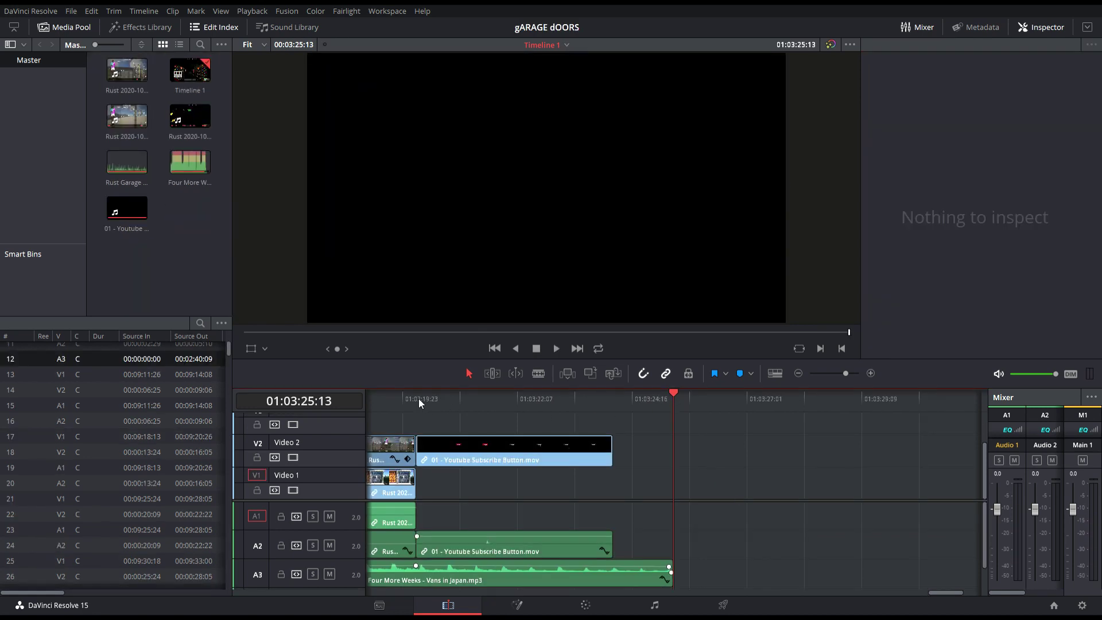
# - In the gARAGE dOORS project, remove the volume keyframe at the start of the 01 - Youtube Subscribe Button.mov clip, at 01:03:20:06
pyautogui.click(394, 391)
pyautogui.press('space')
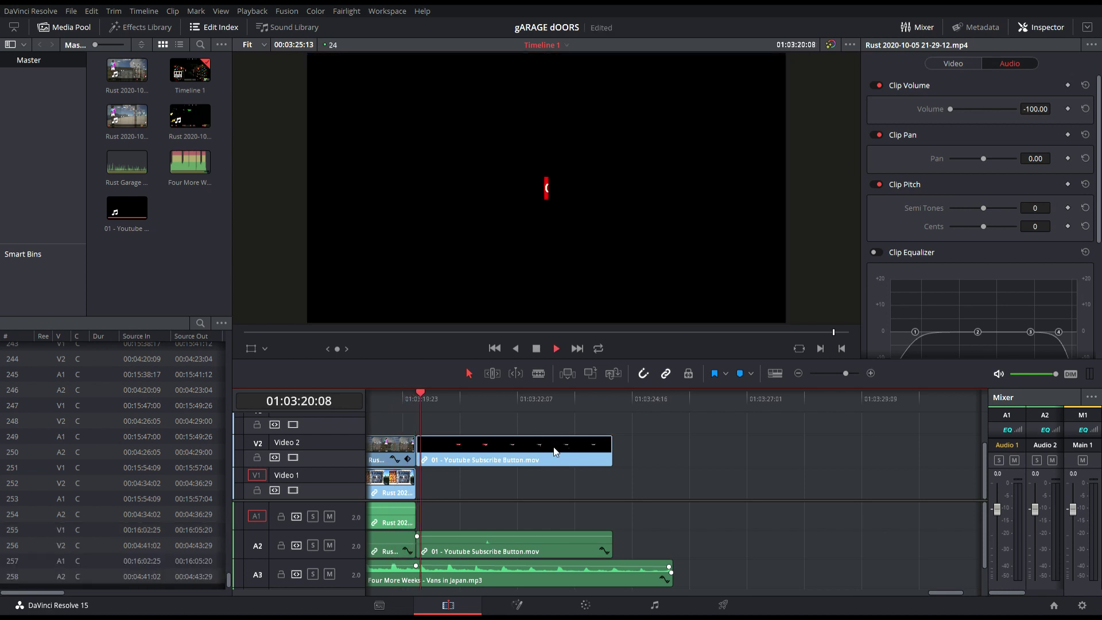
pyautogui.press('space')
pyautogui.click(414, 406)
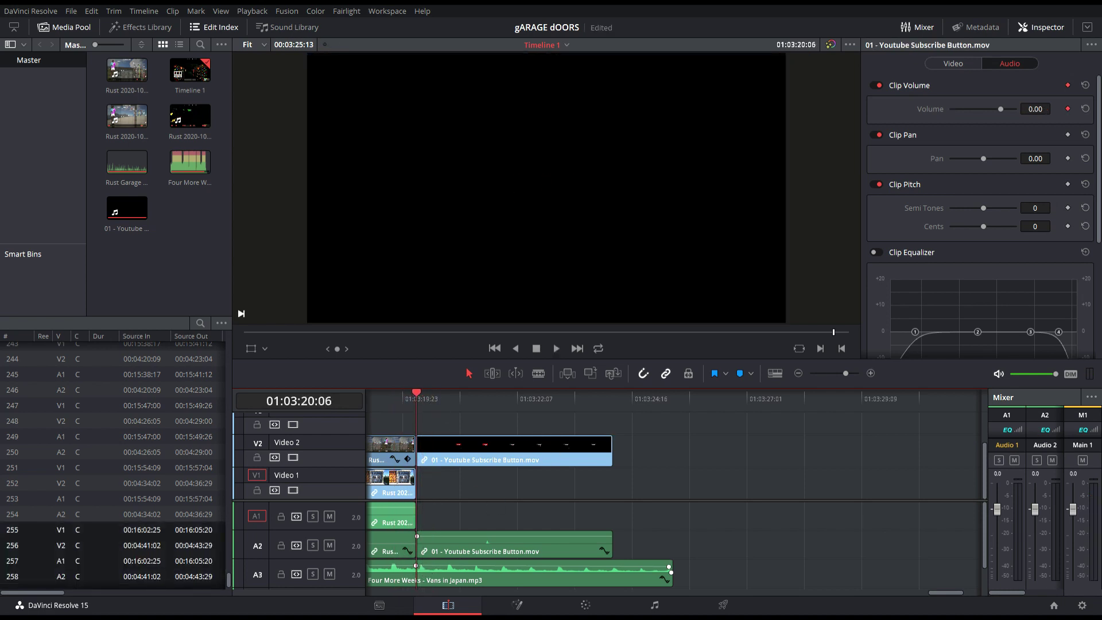
pyautogui.click(1068, 108)
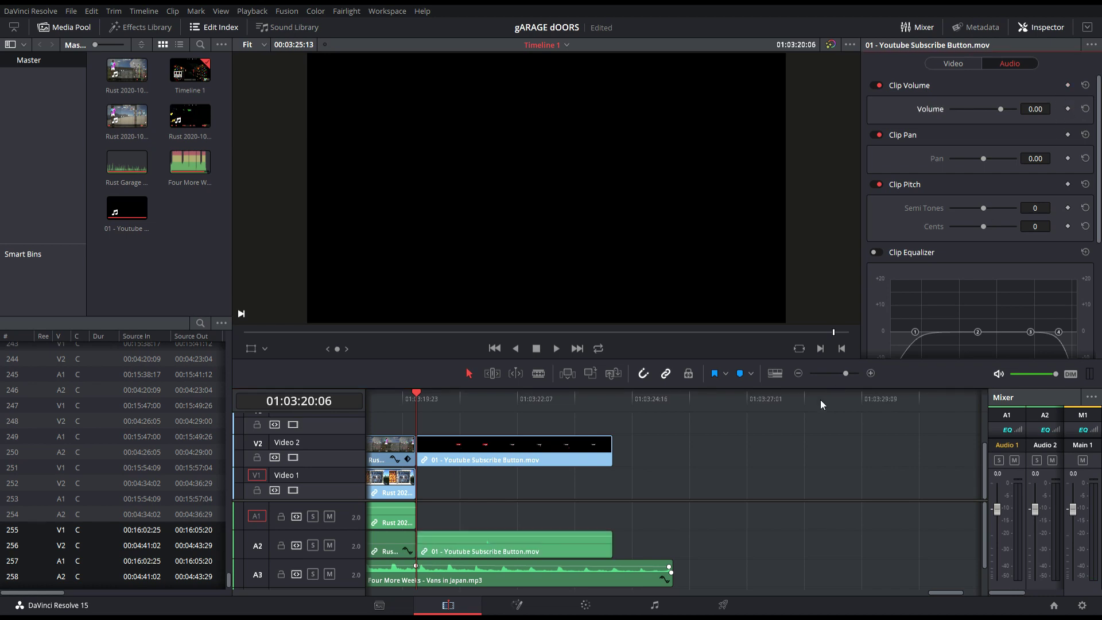
# - Add a volume keyframe at 0.00 to the Youtube Subscribe Button clip at its start, 01:03:20:06
pyautogui.click(674, 402)
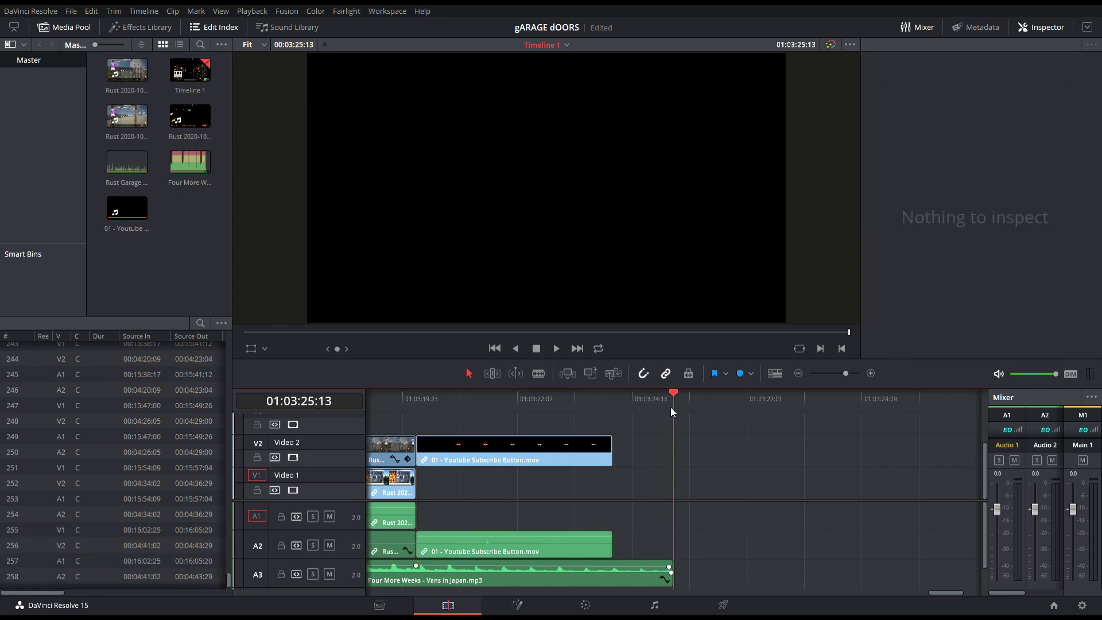
pyautogui.moveTo(666, 408); pyautogui.dragTo(670, 408)
pyautogui.moveTo(400, 398); pyautogui.dragTo(409, 398)
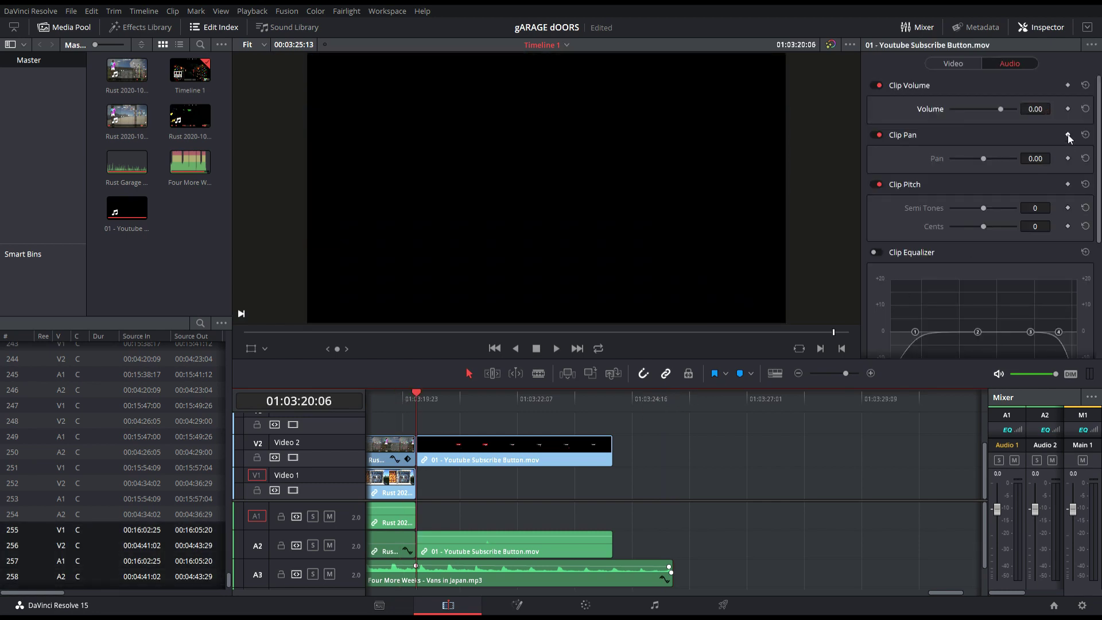
pyautogui.click(1069, 109)
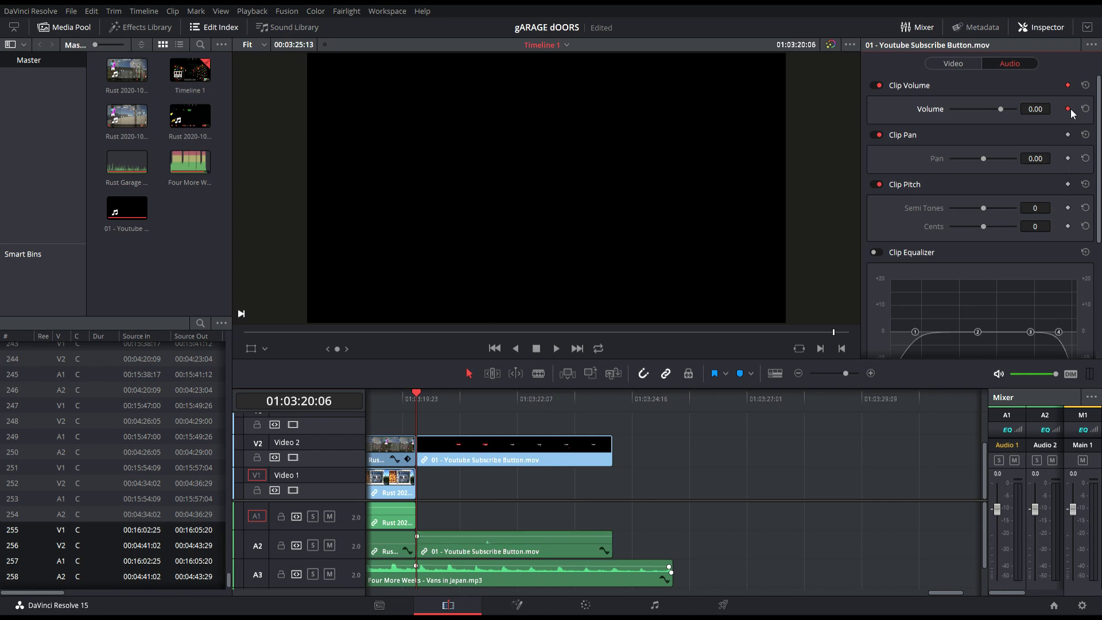
# - Fade out Four More Weeks - Vans in Japan.mp3 with a volume keyframe of -100 near its end, at 01:03:25:10
pyautogui.press('space')
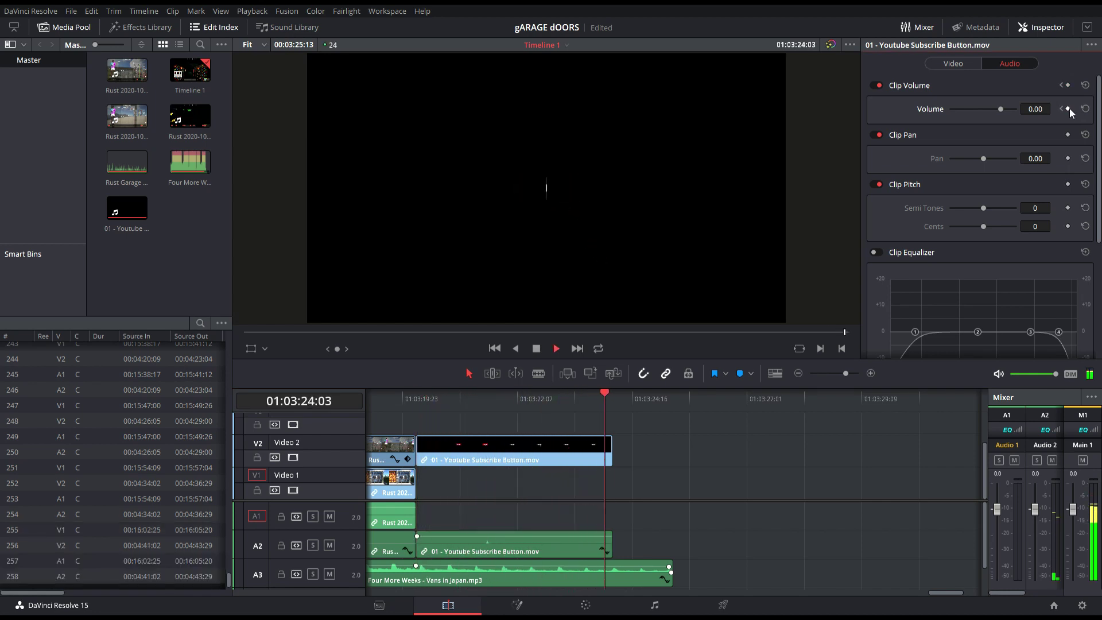
pyautogui.press('space')
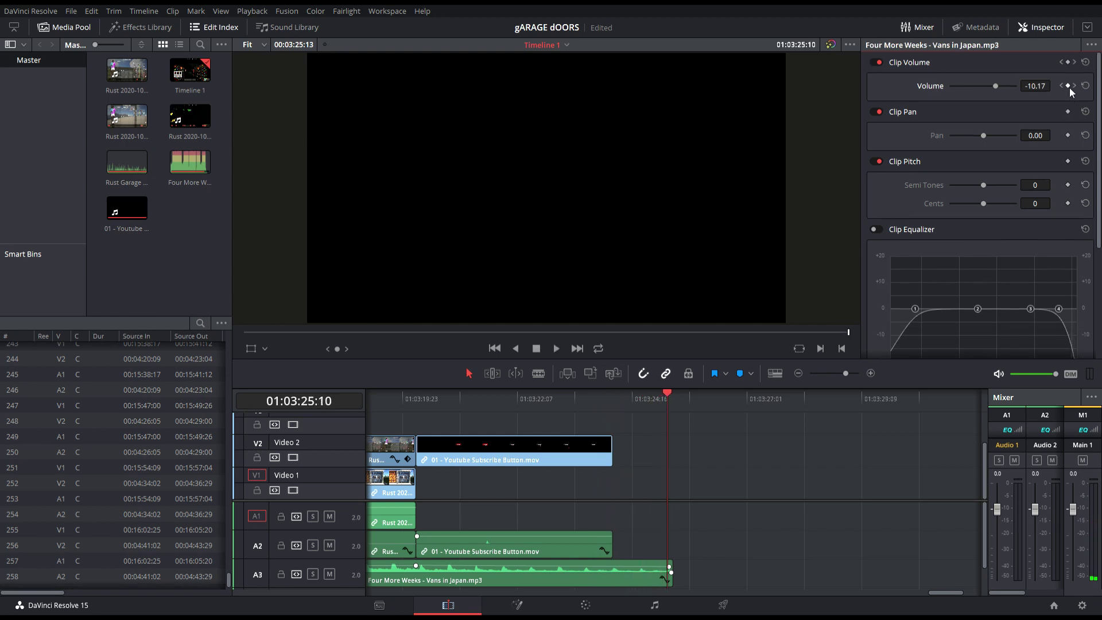
pyautogui.click(1068, 86)
pyautogui.moveTo(994, 85); pyautogui.dragTo(947, 87)
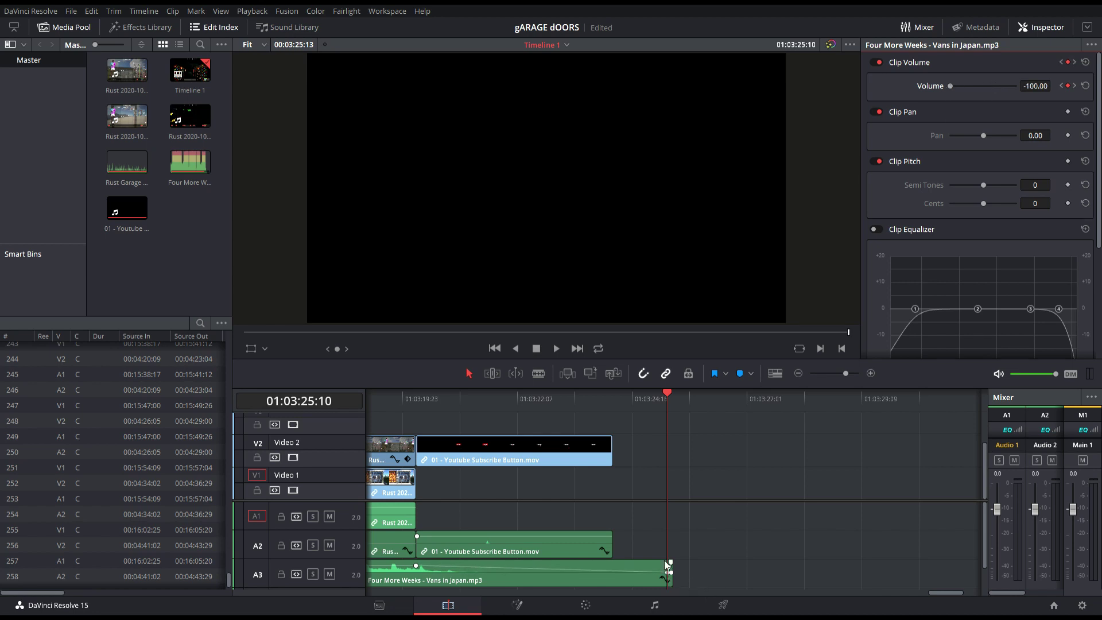
pyautogui.moveTo(670, 572); pyautogui.dragTo(672, 572)
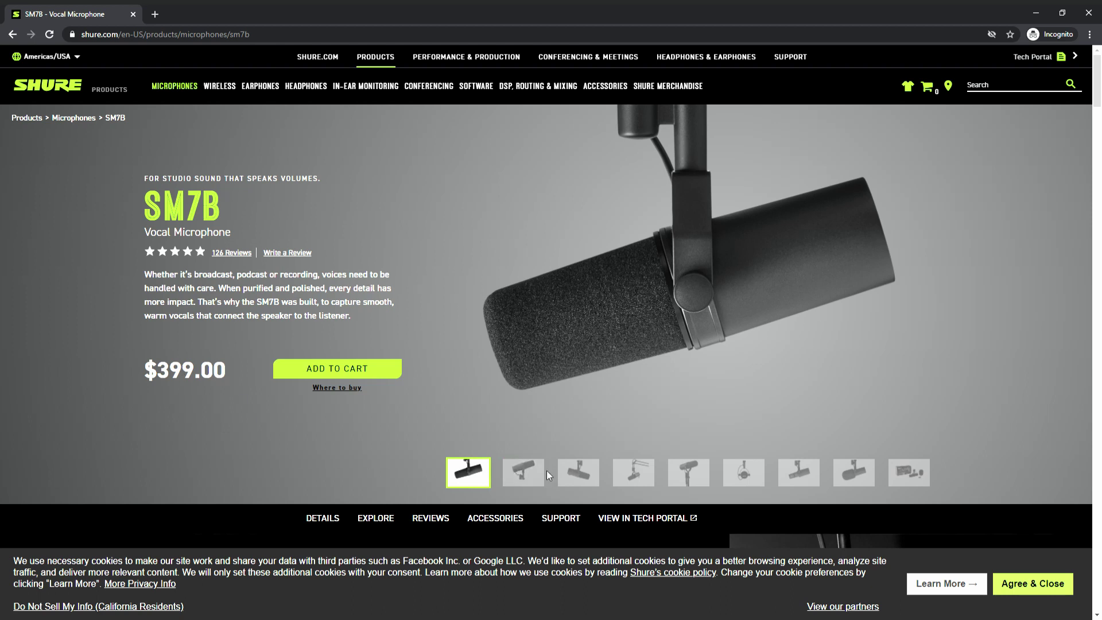
# - On the Shure SM7B product page in the browser, look through the microphone's product photos up to the packaging shot
pyautogui.click(525, 471)
pyautogui.click(579, 473)
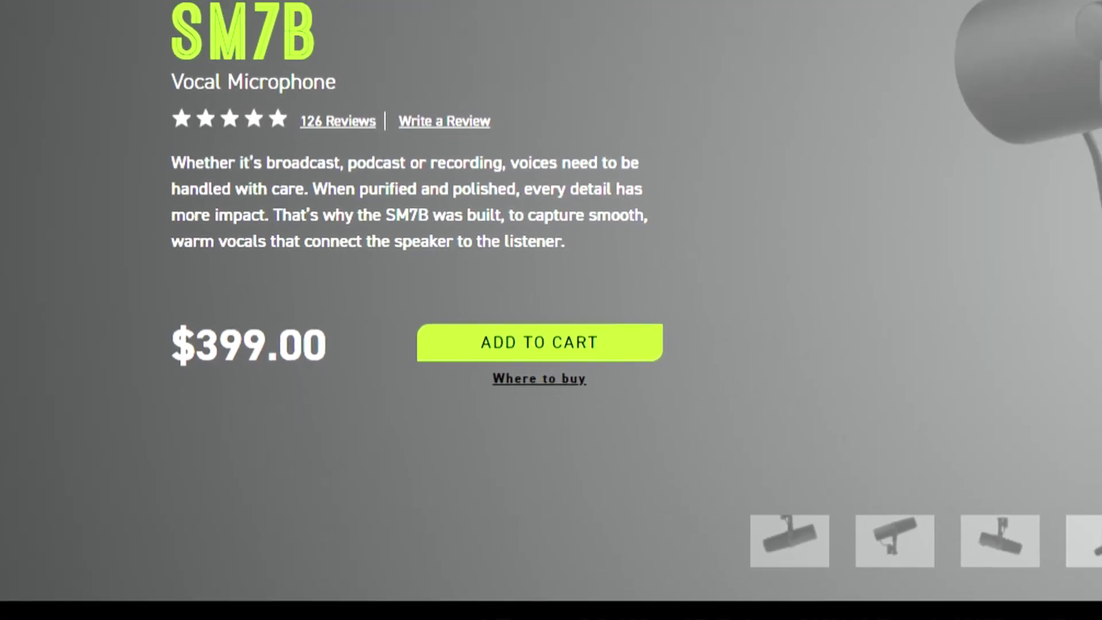
pyautogui.click(743, 471)
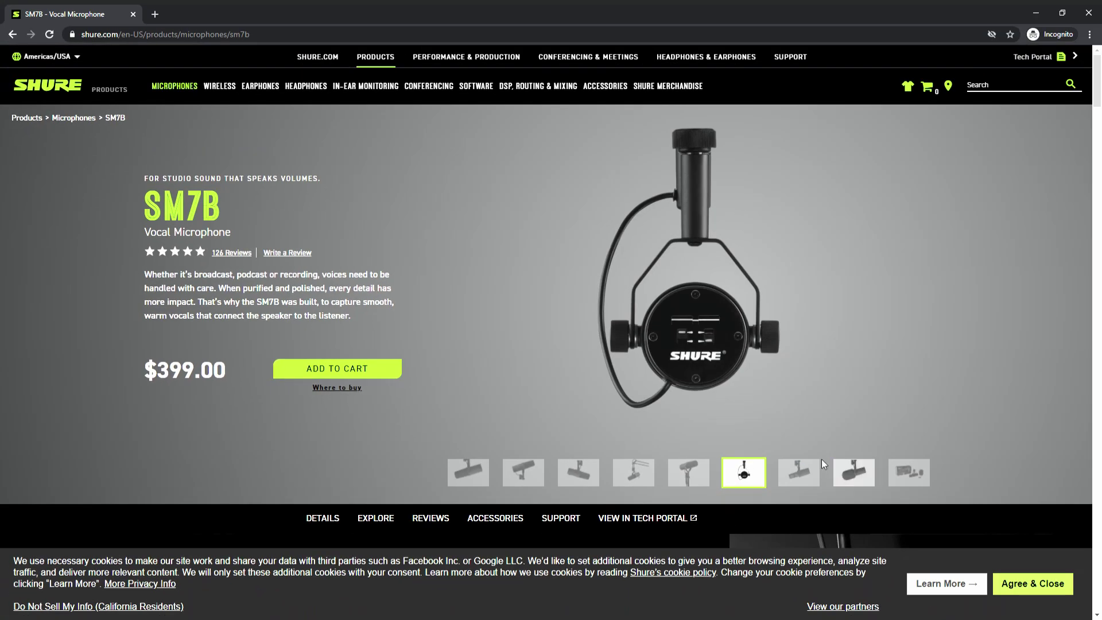
pyautogui.click(814, 466)
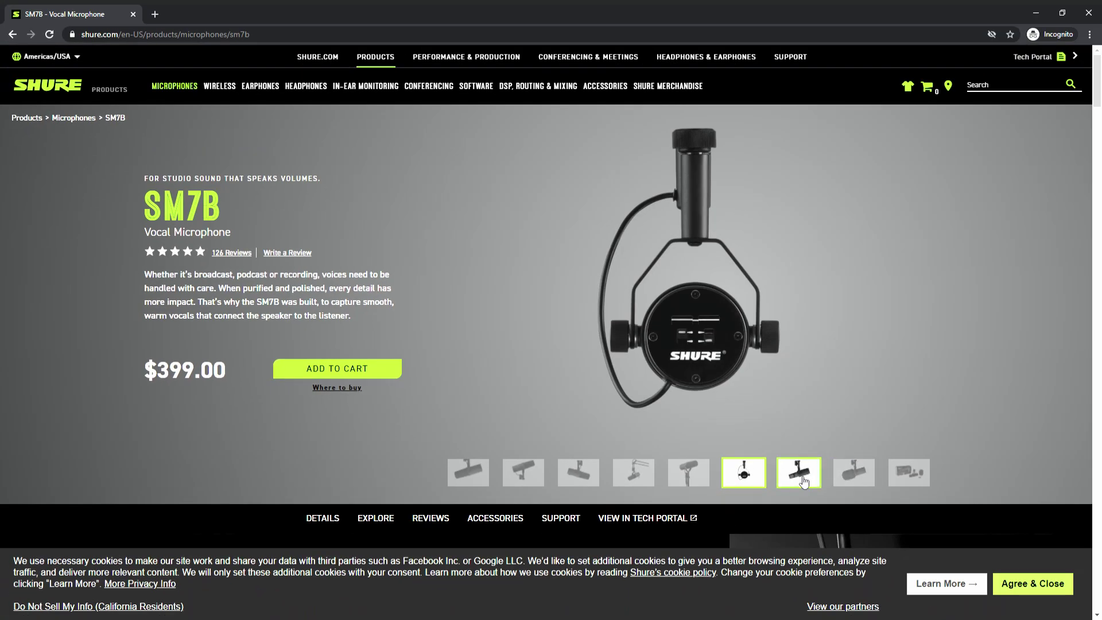
pyautogui.click(857, 484)
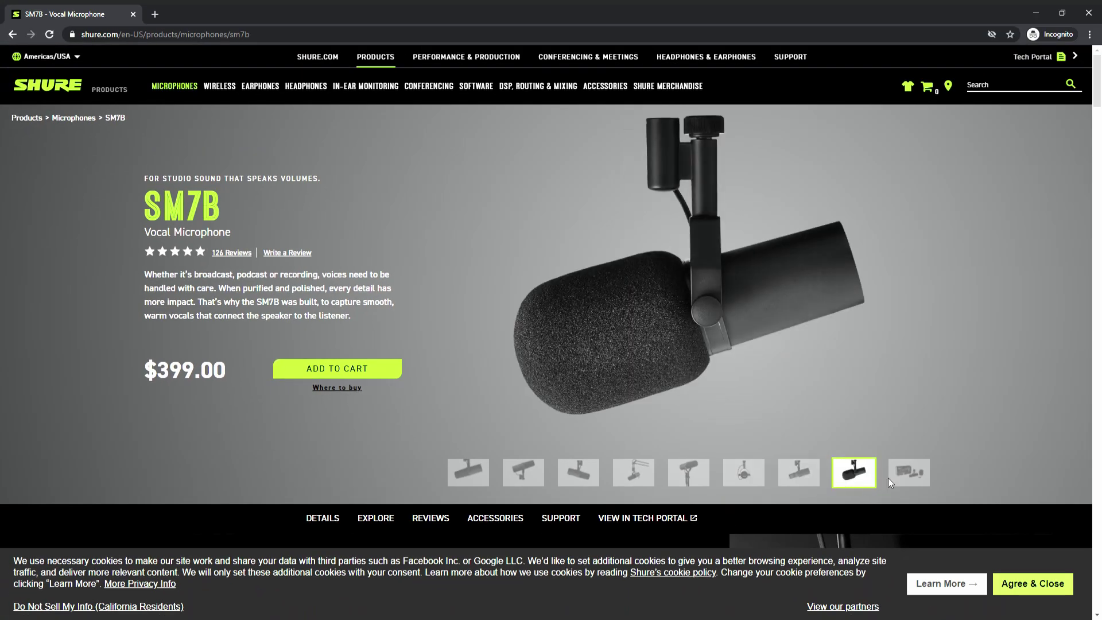
pyautogui.click(919, 484)
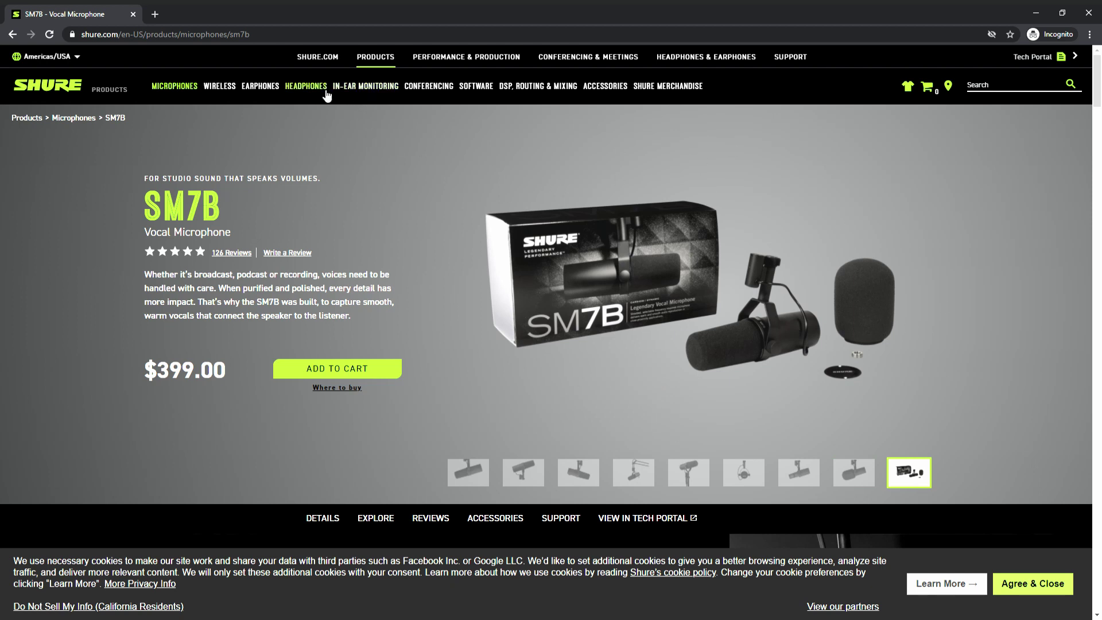
# - Open Shure's Headphones category and browse the listed models and their prices
pyautogui.click(306, 86)
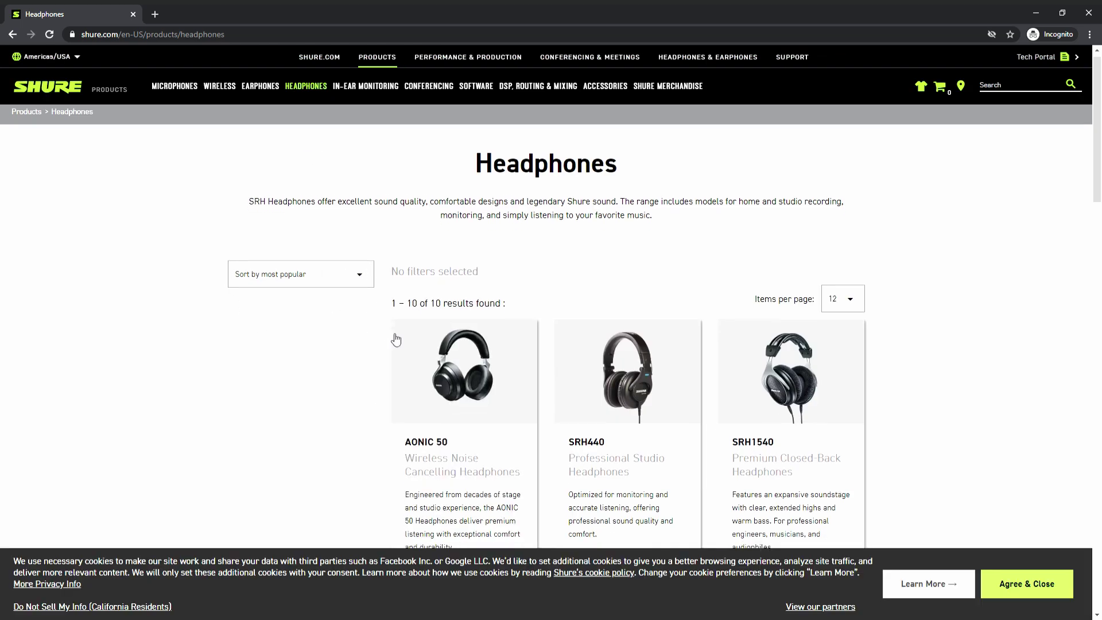
pyautogui.scroll(-2, 425, 347)
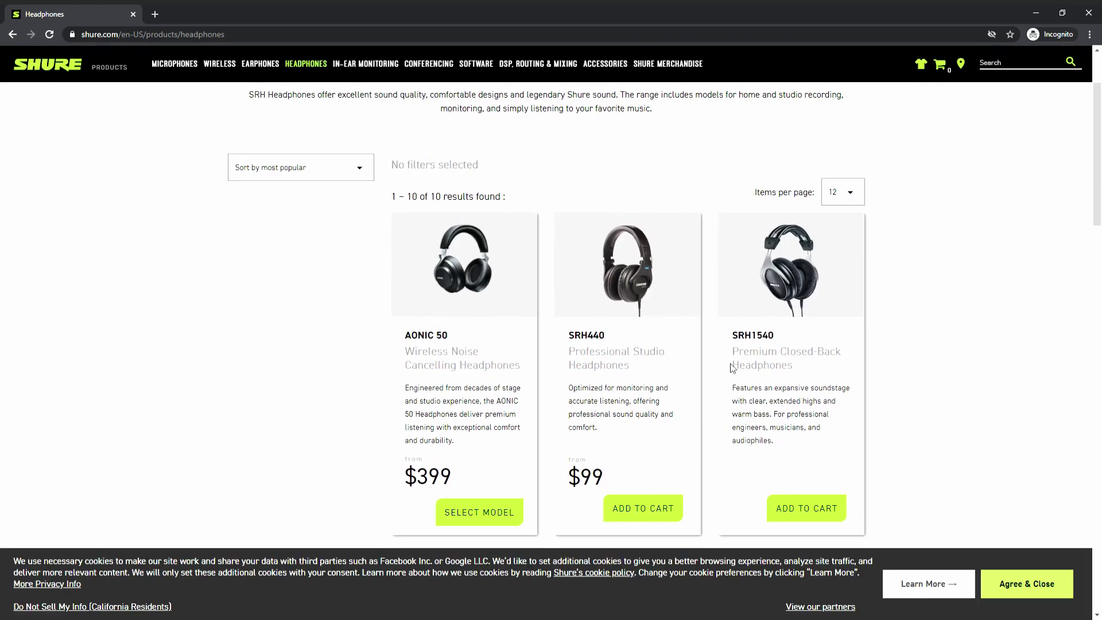
pyautogui.scroll(-2, 767, 377)
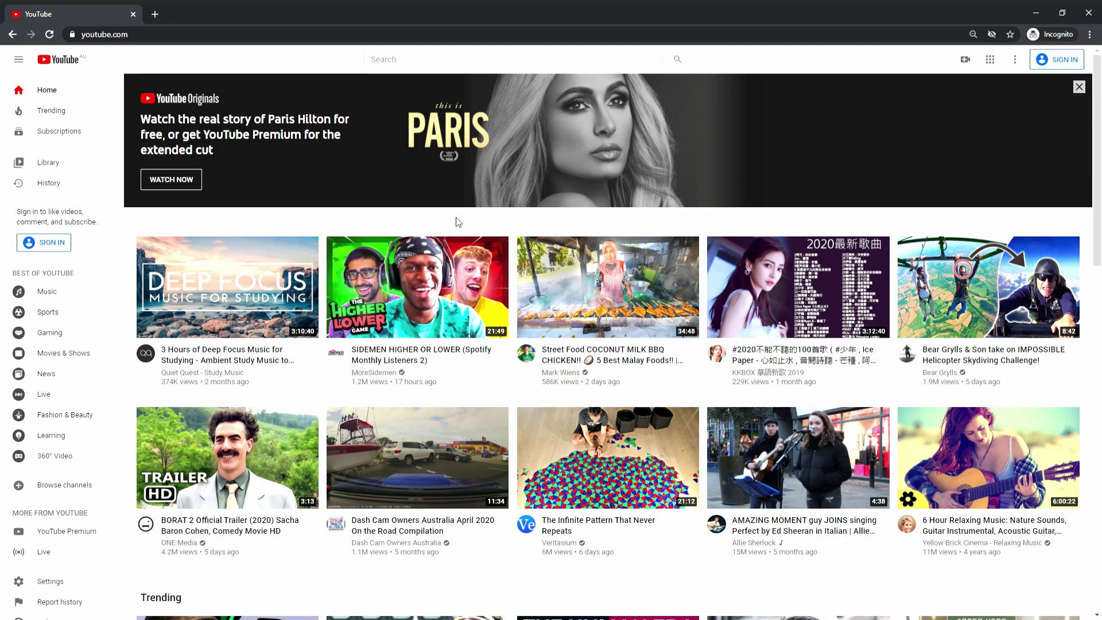
# - Search YouTube for cereal overdrive and open the Community page of the CerealOverdrive channel
pyautogui.click(430, 65)
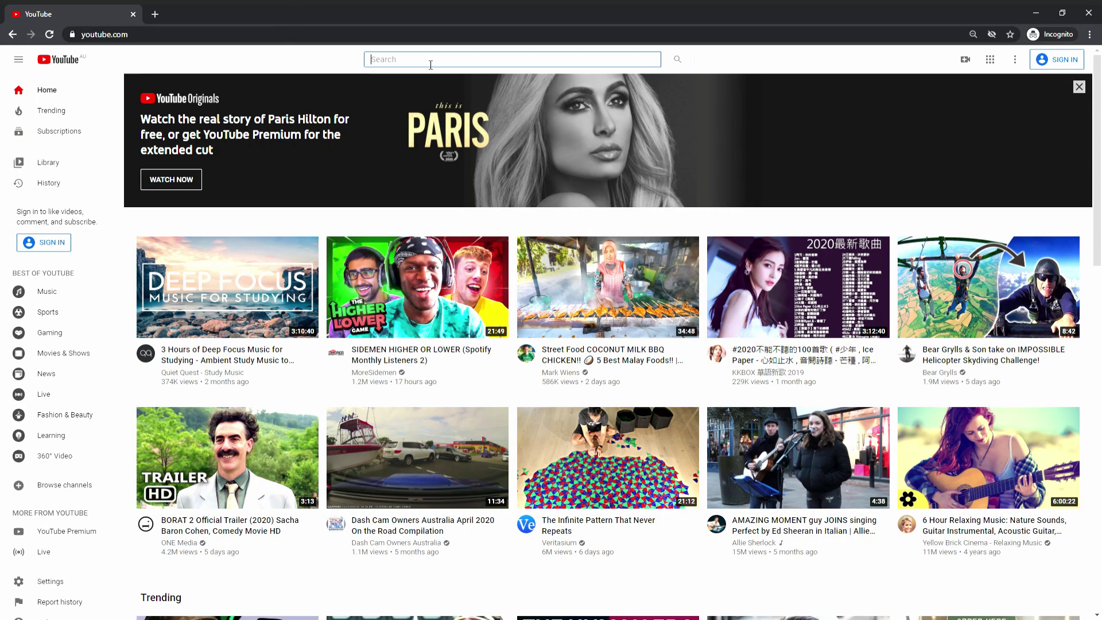
pyautogui.write('cerealoverdsri')
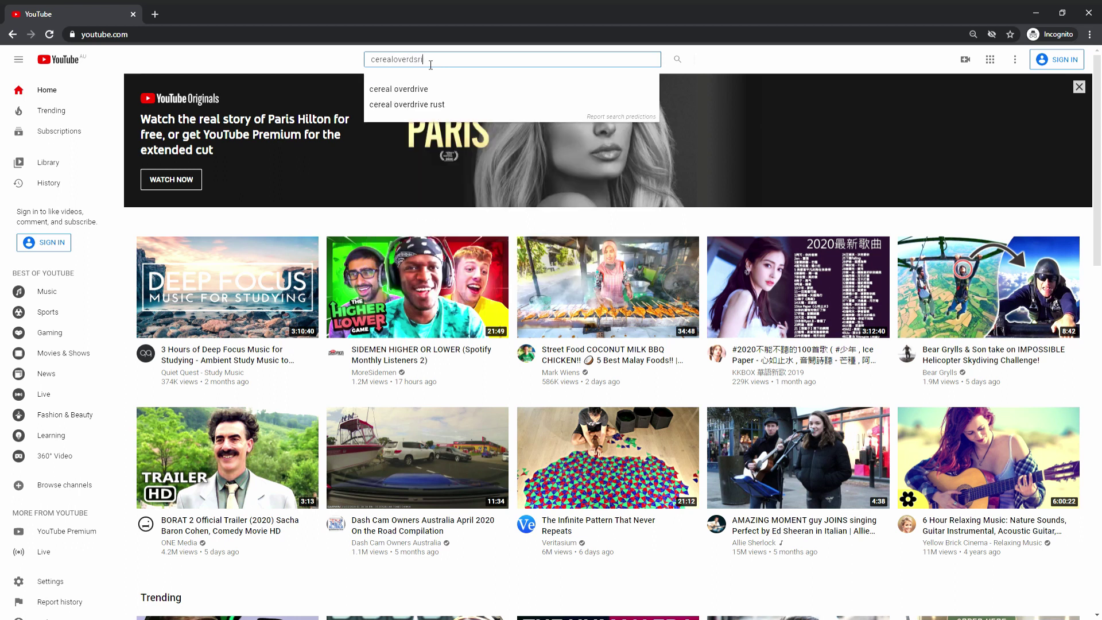
pyautogui.press('Return')
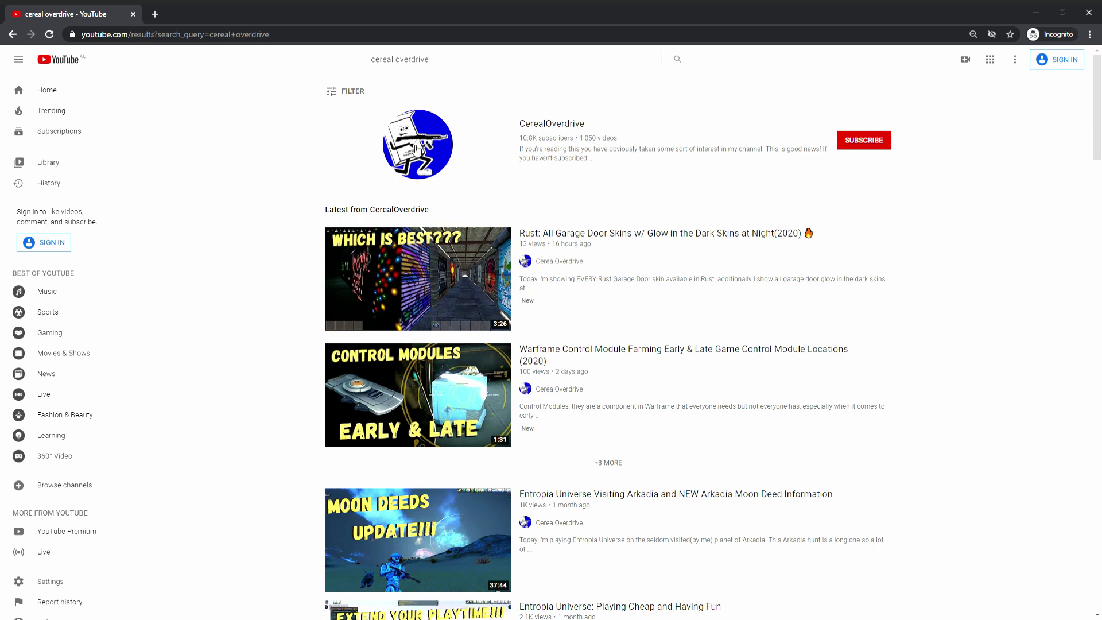
pyautogui.click(417, 148)
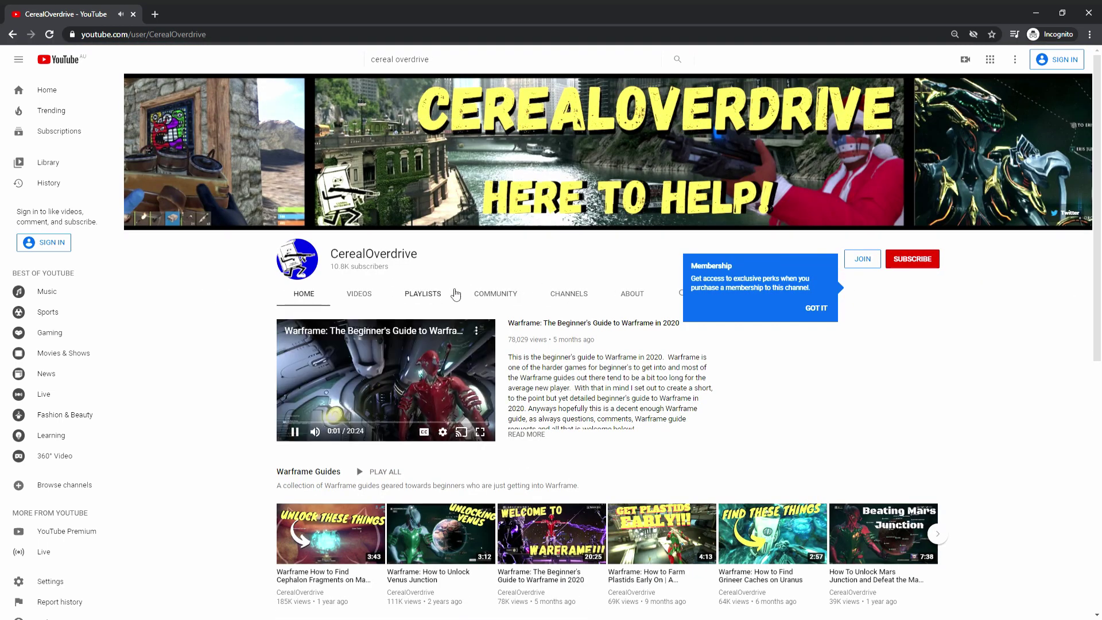
pyautogui.click(509, 292)
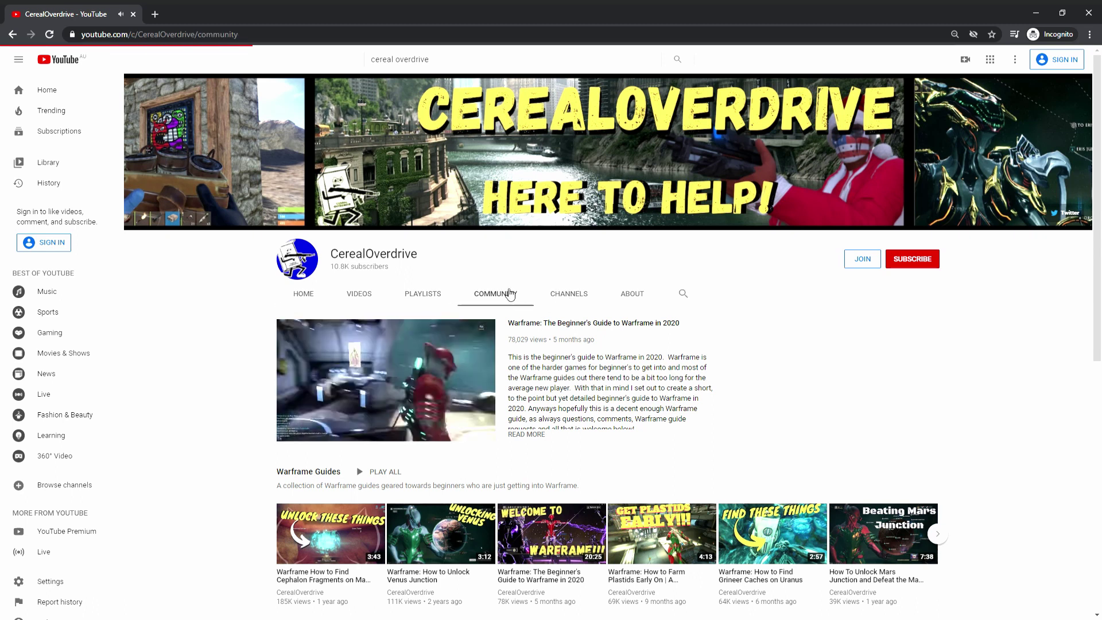
# - Comment on the PC specs post: "I MADE IT BIG THANKS TO YOU CEREAL!!!! I'LL BUY YOU A LAMBO FERRARI A RARE CROSS BREED BETWEEN A"
pyautogui.write('I MADE IT BIG THANKS TO YOU C')
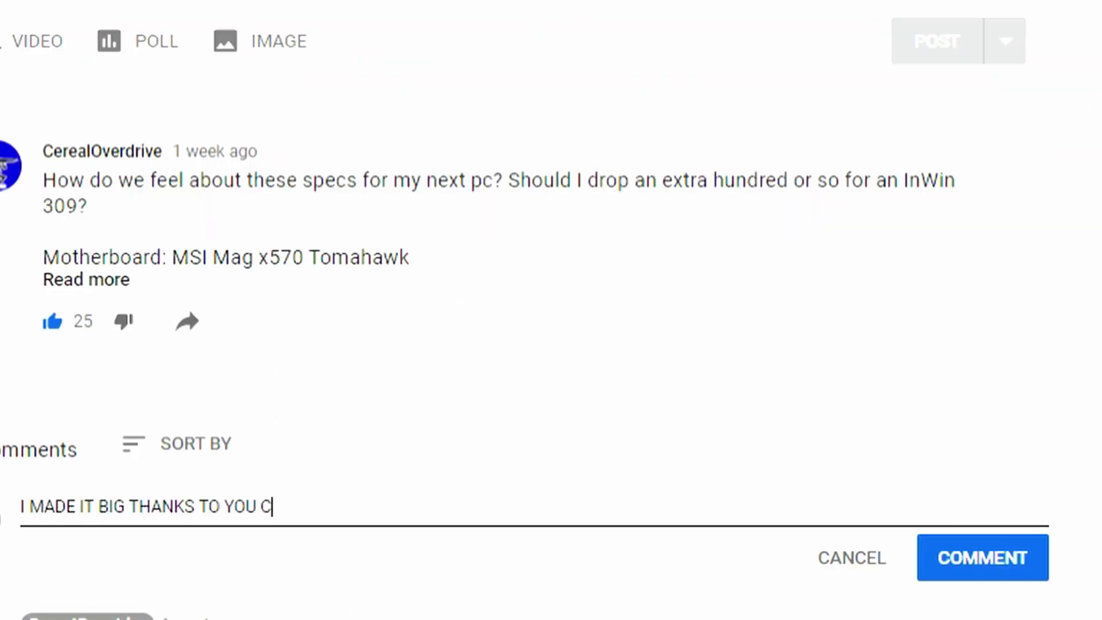
pyautogui.write('ERE')
pyautogui.press('BackSpace')
pyautogui.write("REAL!!!! I'LL BUY ")
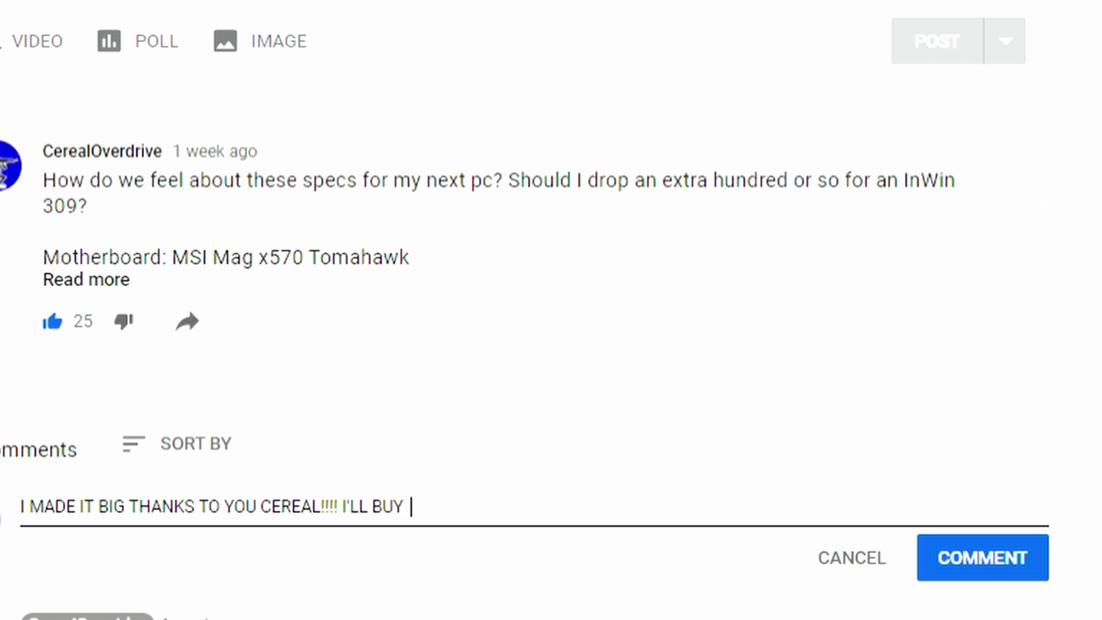
pyautogui.write('YOU A LAMBO FERRARI A RARE CROS')
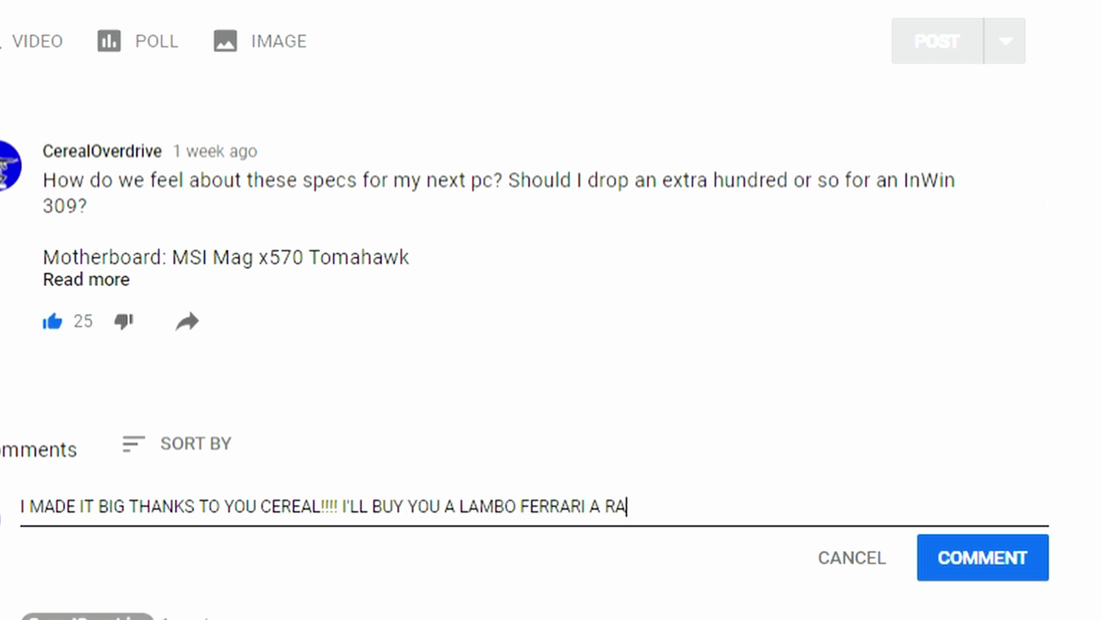
pyautogui.write('S BREED BETWEEN A')
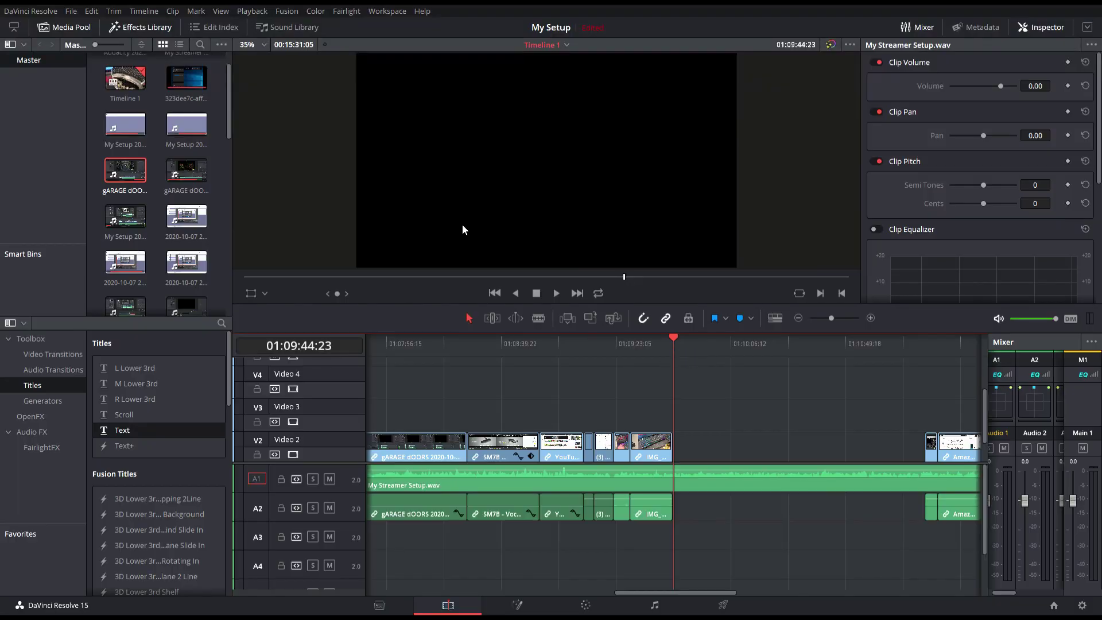
# - In DaVinci Resolve, play the narration to 01:09:57:15, place IMG_0475.MOV on Video 2 there and preview it
pyautogui.press('space')
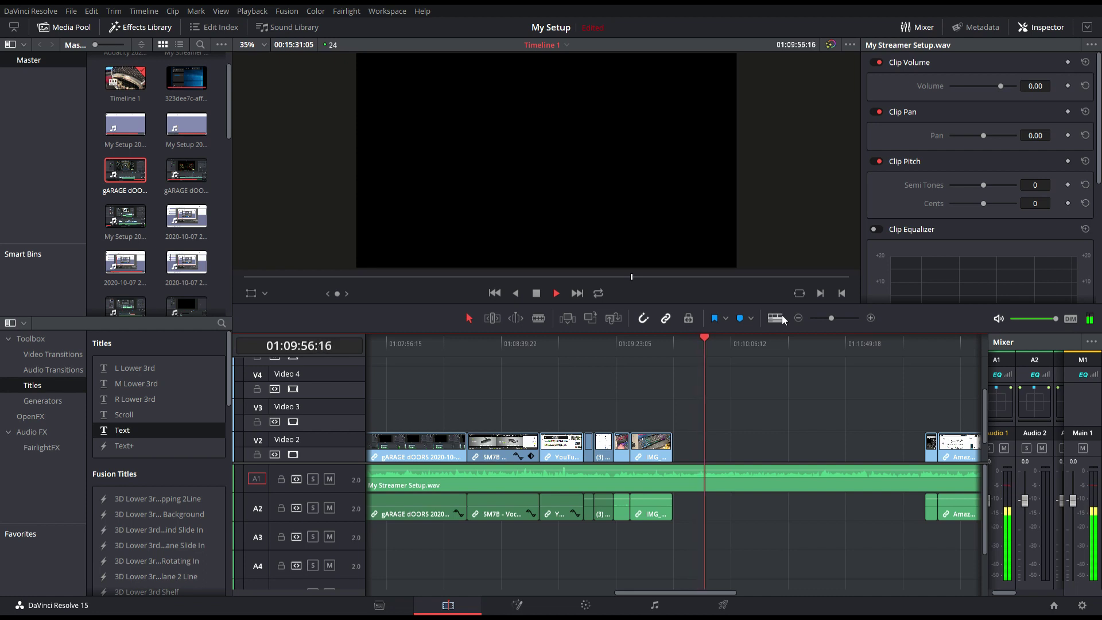
pyautogui.press('space')
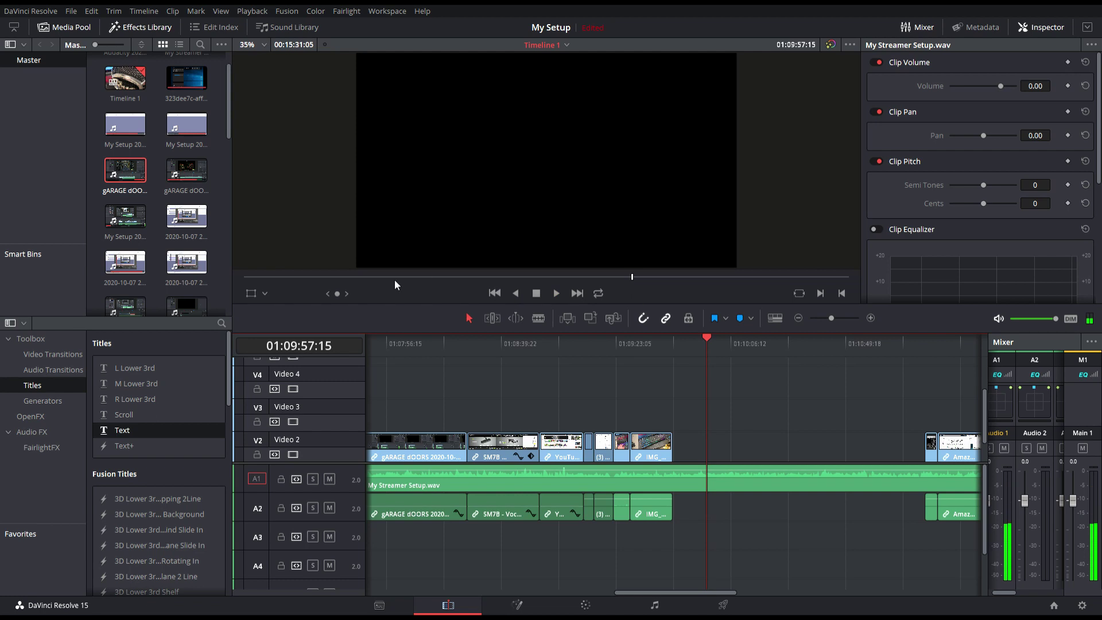
pyautogui.scroll(-10, 125, 216)
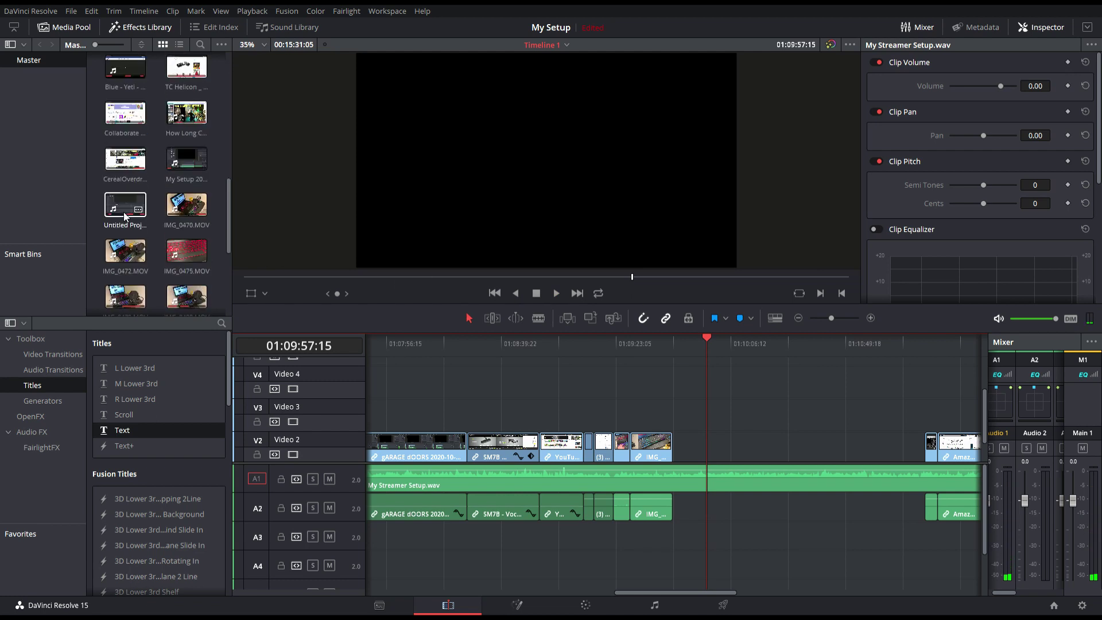
pyautogui.moveTo(184, 253); pyautogui.dragTo(774, 476)
pyautogui.press('space')
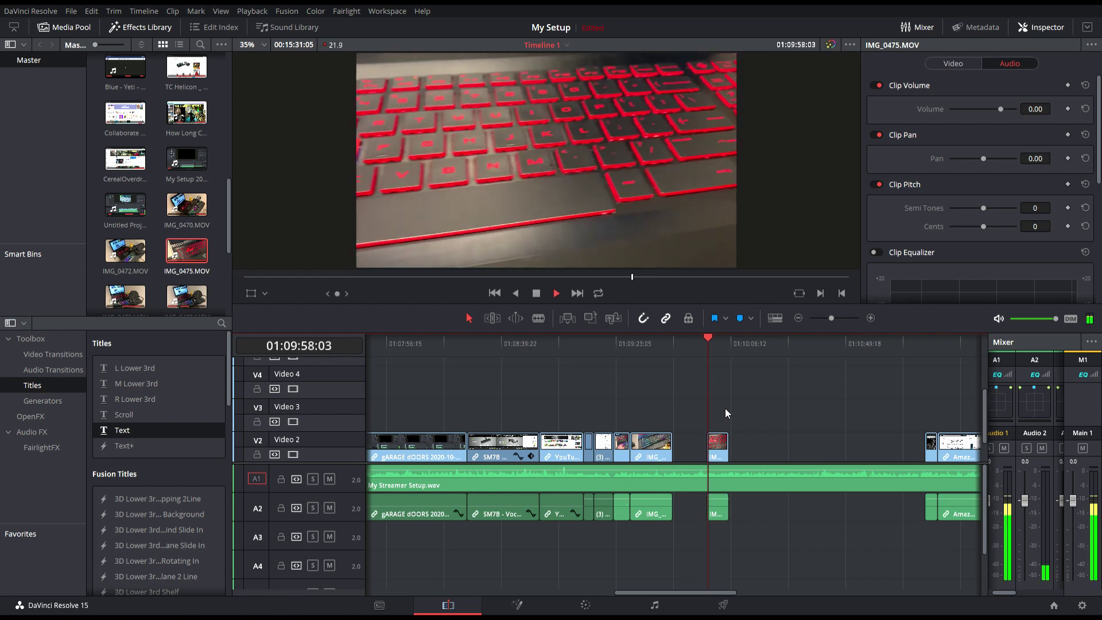
pyautogui.press('space')
pyautogui.press('space')
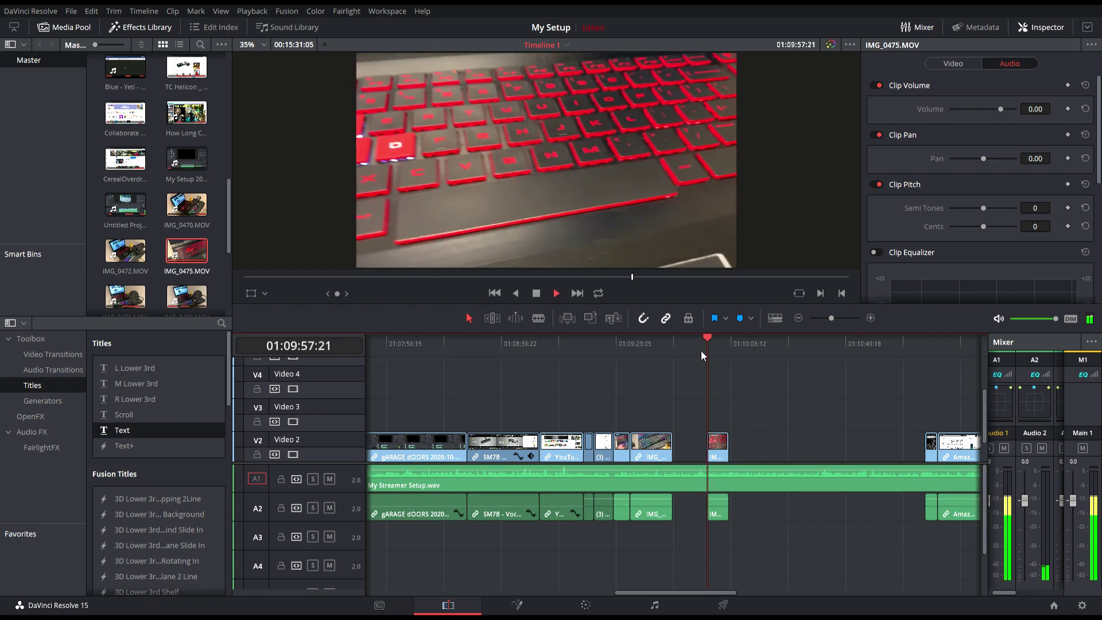
# - Shift the IMG_0475.MOV clip slightly earlier on Video 2 and play it against the narration
pyautogui.click(692, 347)
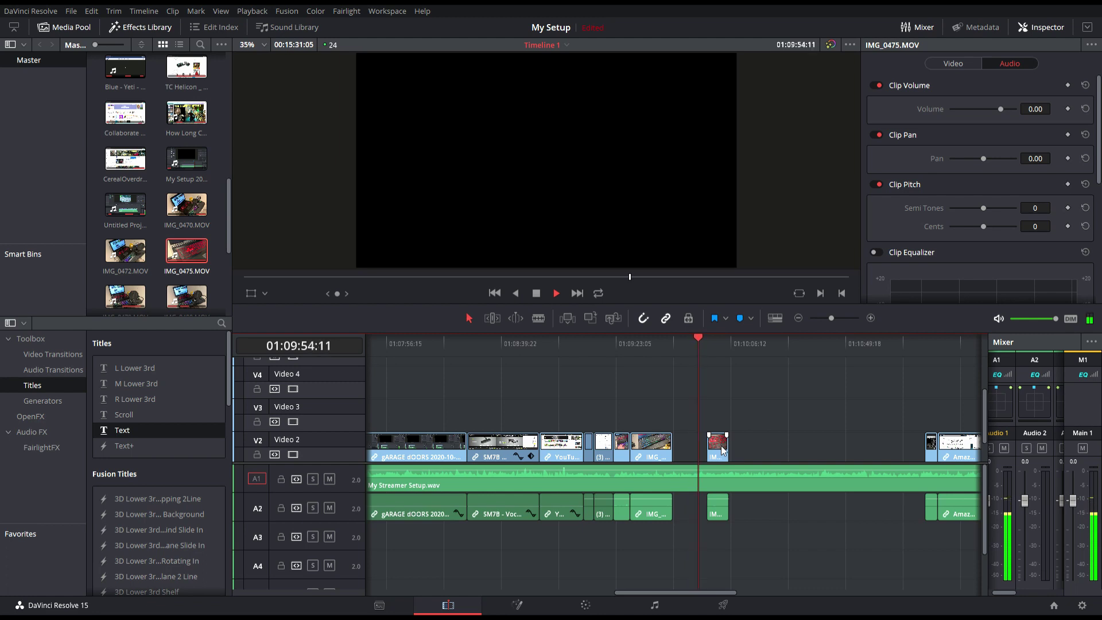
pyautogui.moveTo(722, 450); pyautogui.dragTo(722, 454)
pyautogui.press('space')
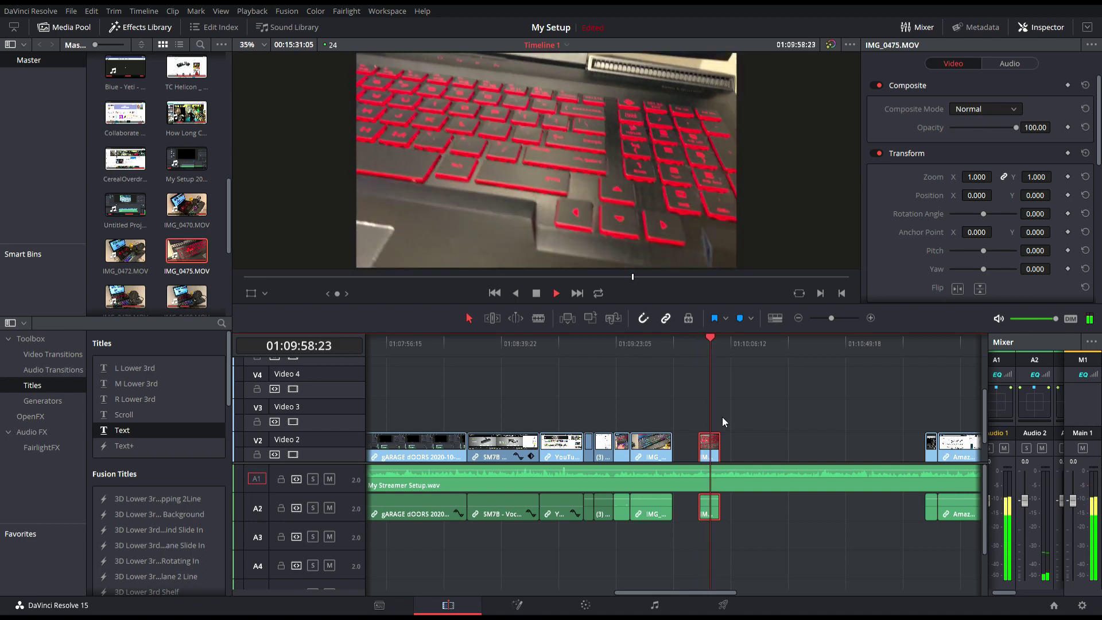
pyautogui.press('space')
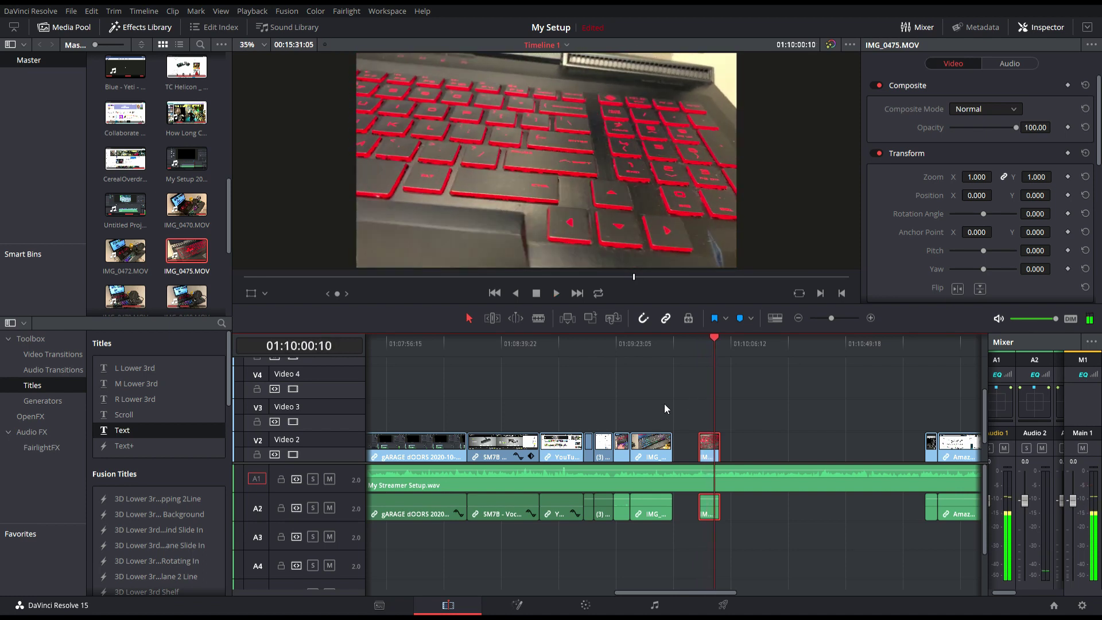
# - Delete the IMG_0475.MOV clip from the timeline without shifting the clips that follow it
pyautogui.scroll(-3, 227, 212)
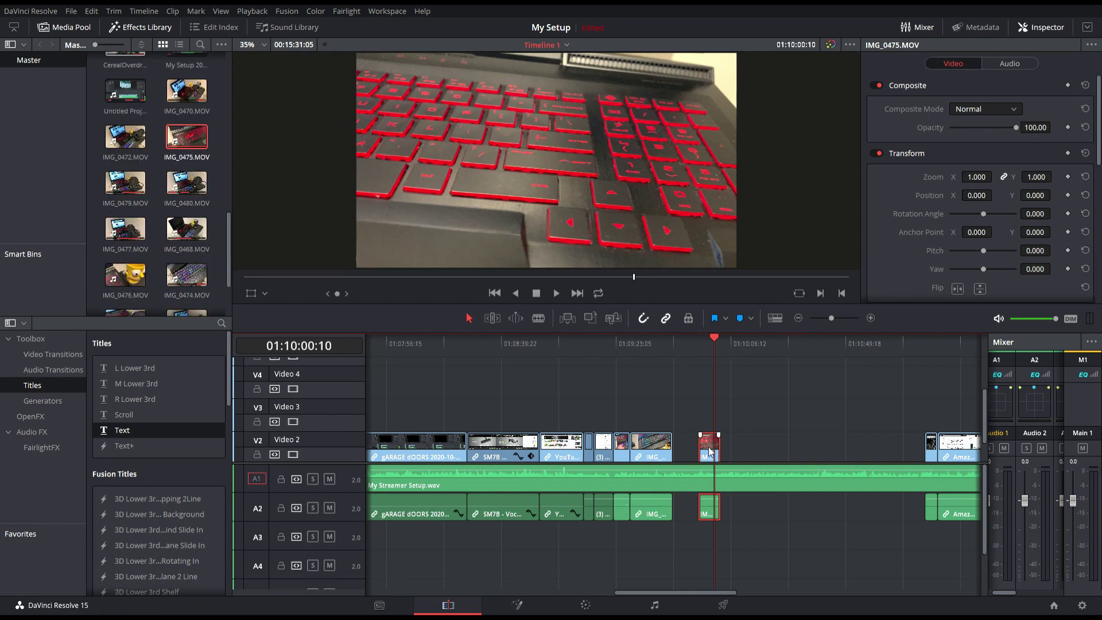
pyautogui.press('Delete')
pyautogui.hotkey('ctrl', 'z')
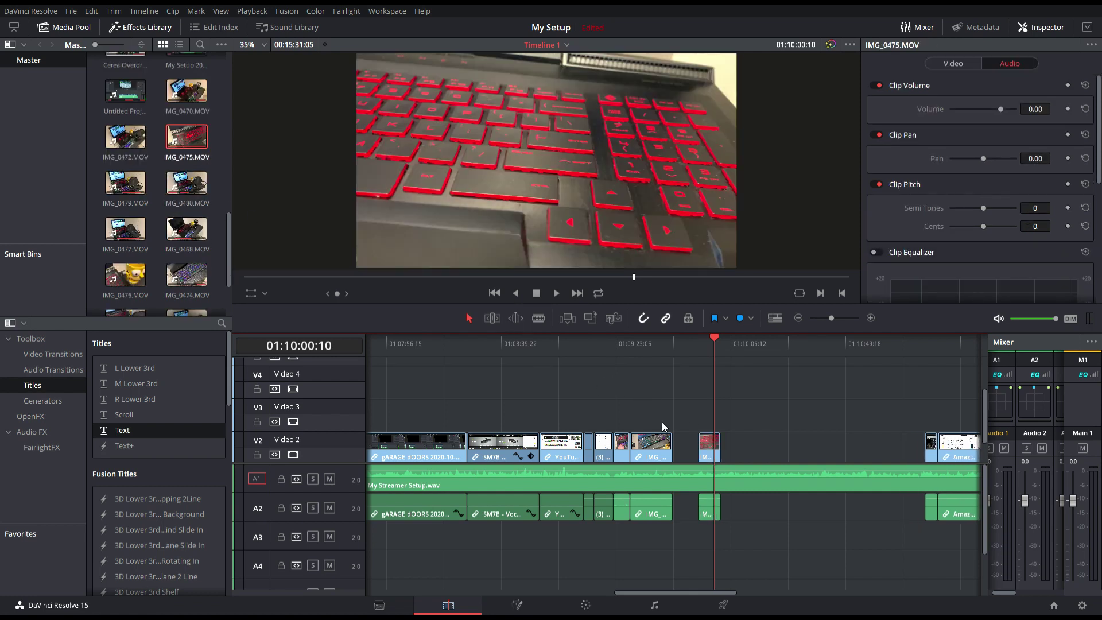
pyautogui.press('BackSpace')
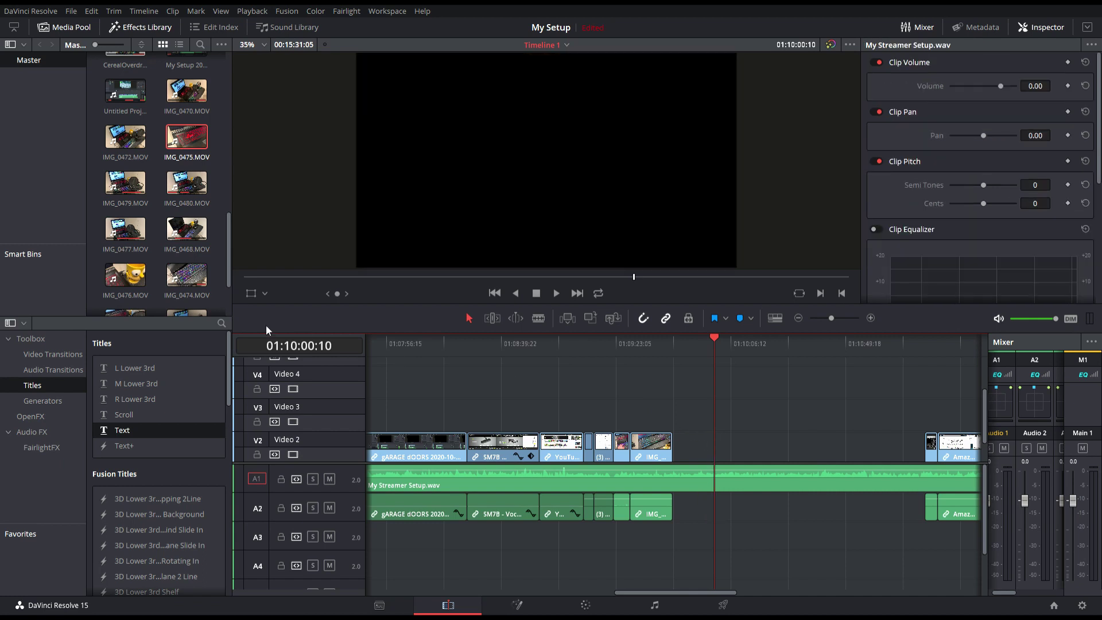
# - Place IMG_0474.MOV on Video 2 directly after the preceding IMG clip, at 01:09:44:17, and check its opening frame
pyautogui.scroll(-2, 175, 217)
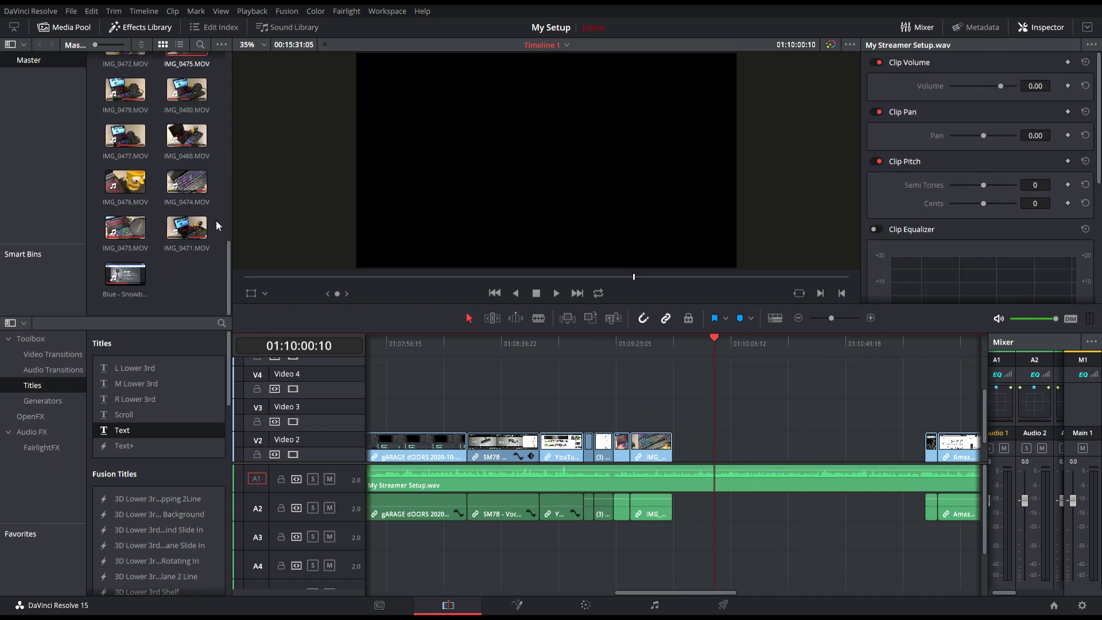
pyautogui.moveTo(193, 180); pyautogui.dragTo(689, 440)
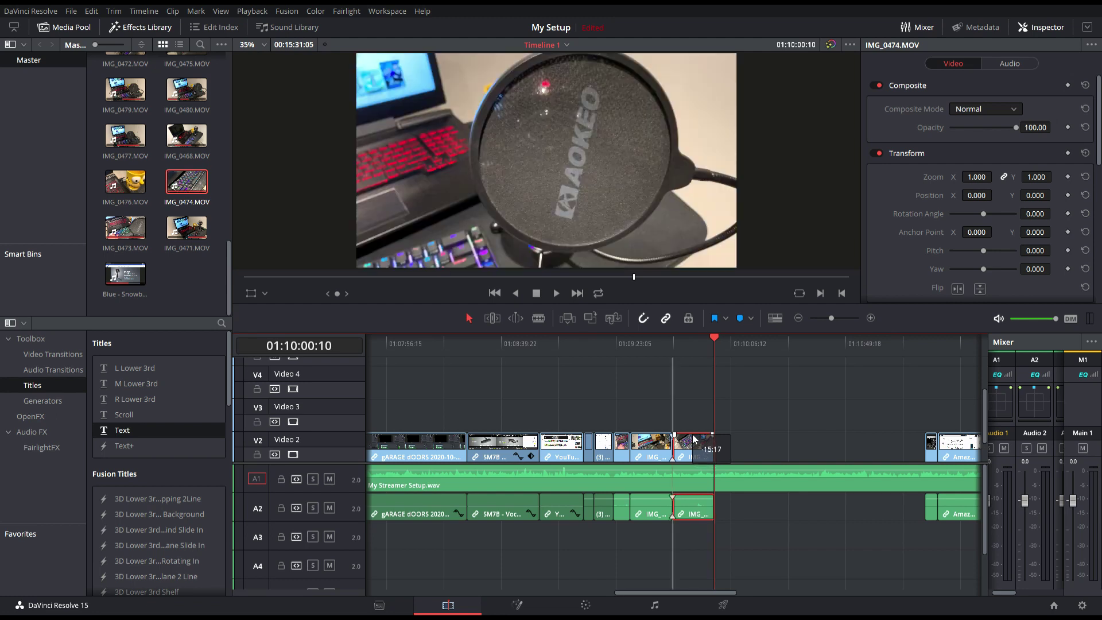
pyautogui.click(662, 345)
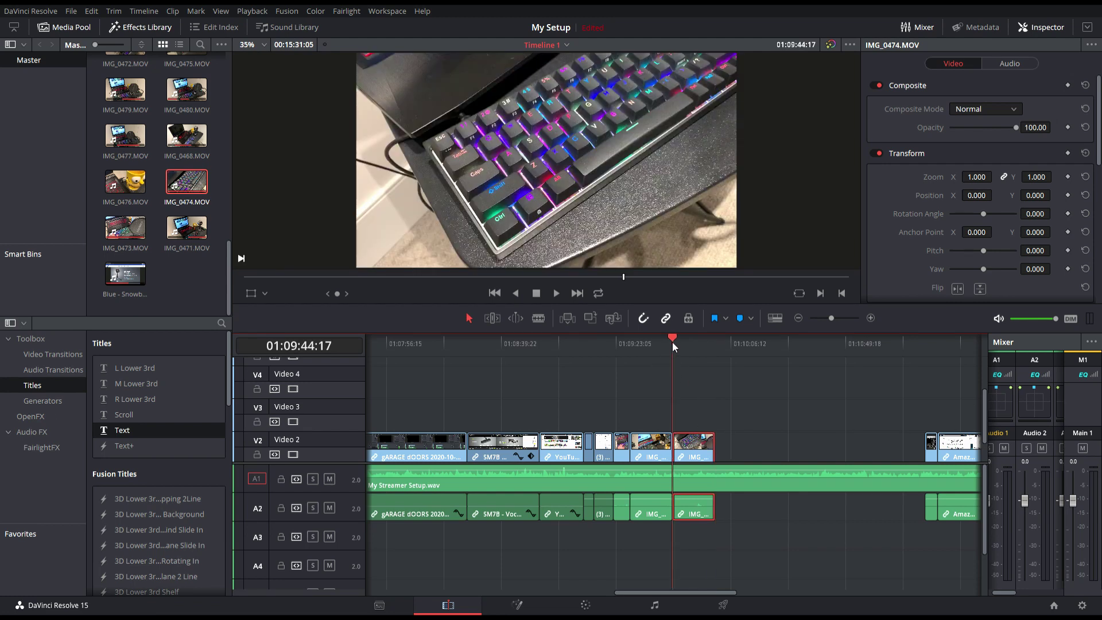
# - Split the IMG_0474.MOV clip at 01:09:56:15 and delete the part after the cut, keeping the following clips in place
pyautogui.moveTo(686, 347); pyautogui.dragTo(704, 346)
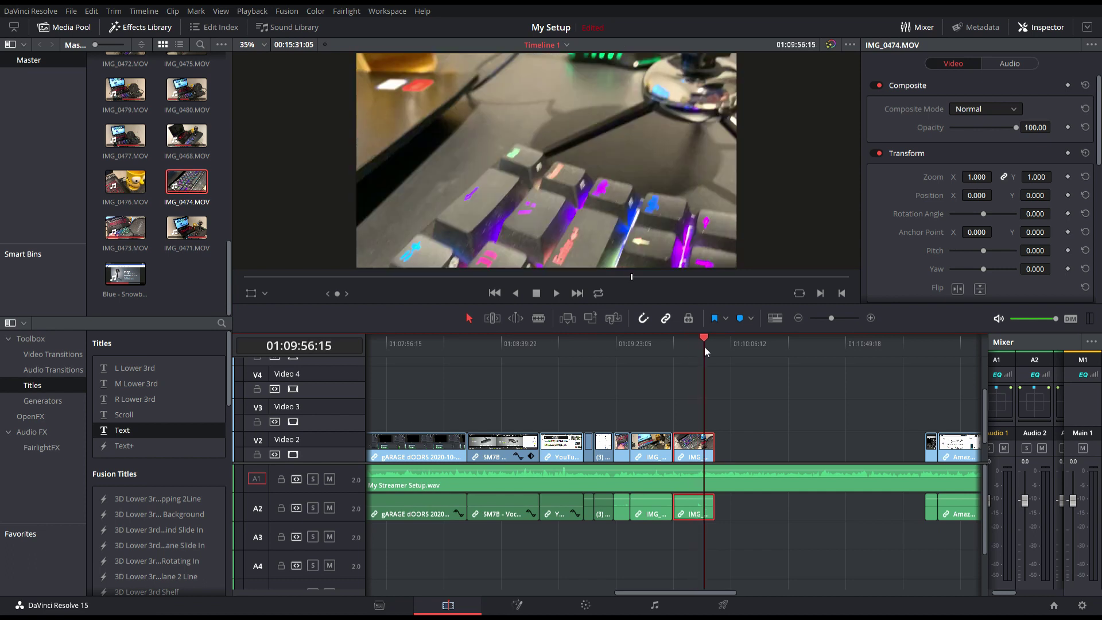
pyautogui.press('b')
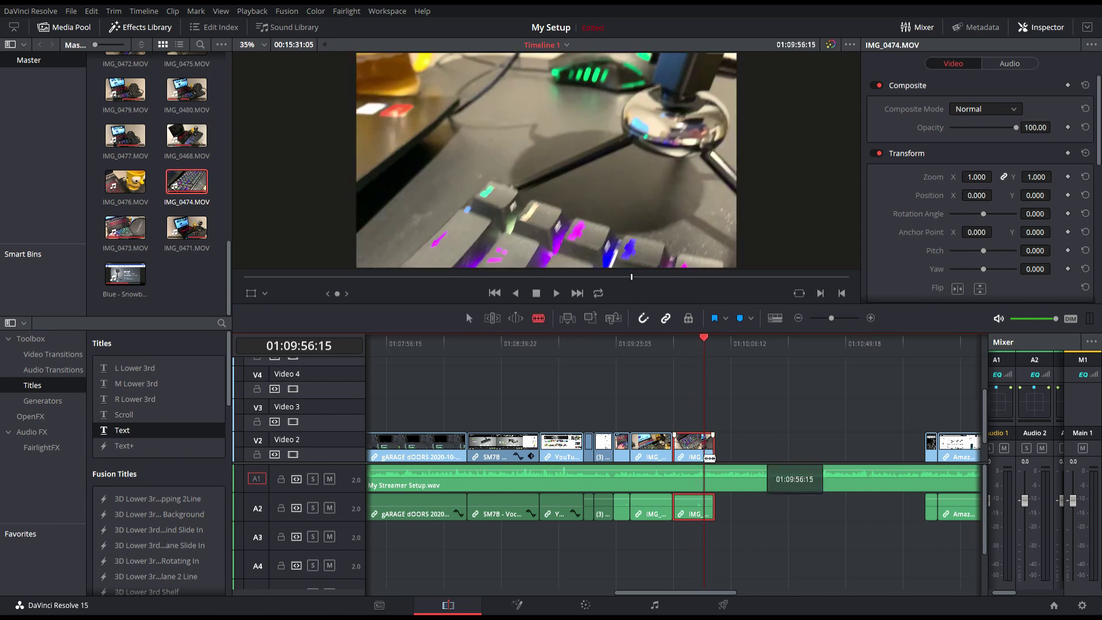
pyautogui.click(702, 450)
pyautogui.press('a')
pyautogui.click(708, 448)
pyautogui.press('Delete')
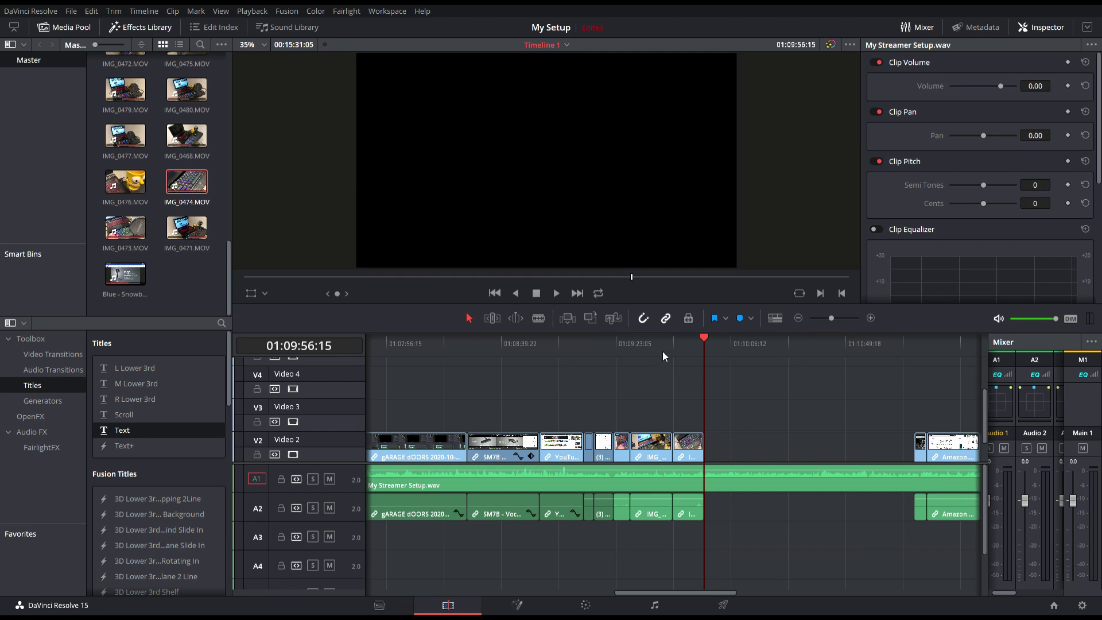
pyautogui.hotkey('ctrl', 'z')
pyautogui.click(711, 453)
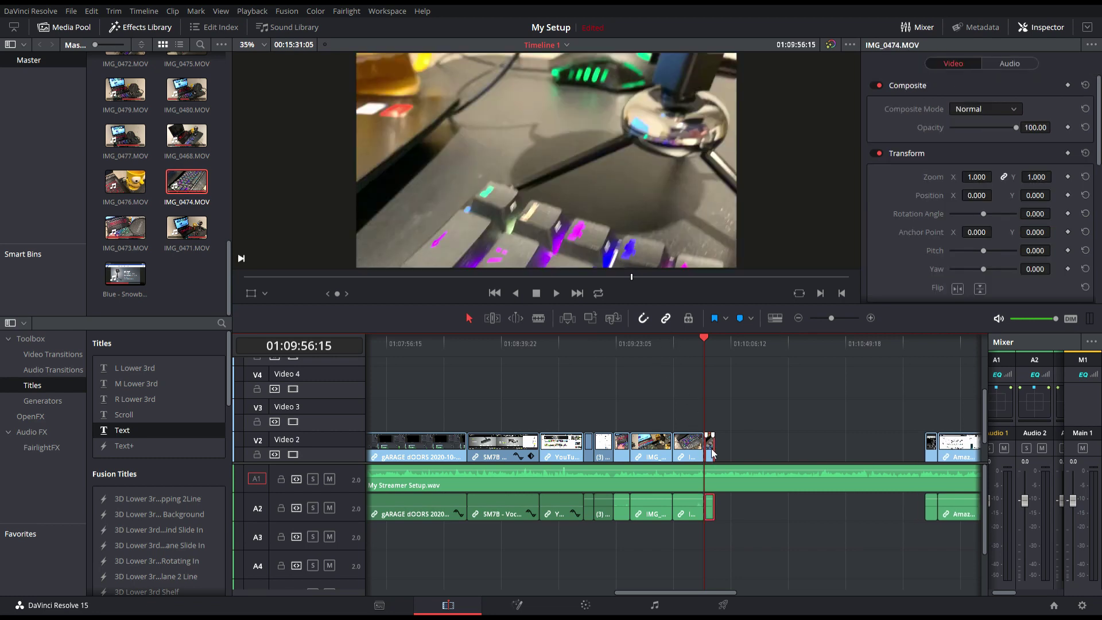
pyautogui.press('BackSpace')
pyautogui.click(656, 349)
pyautogui.press('space')
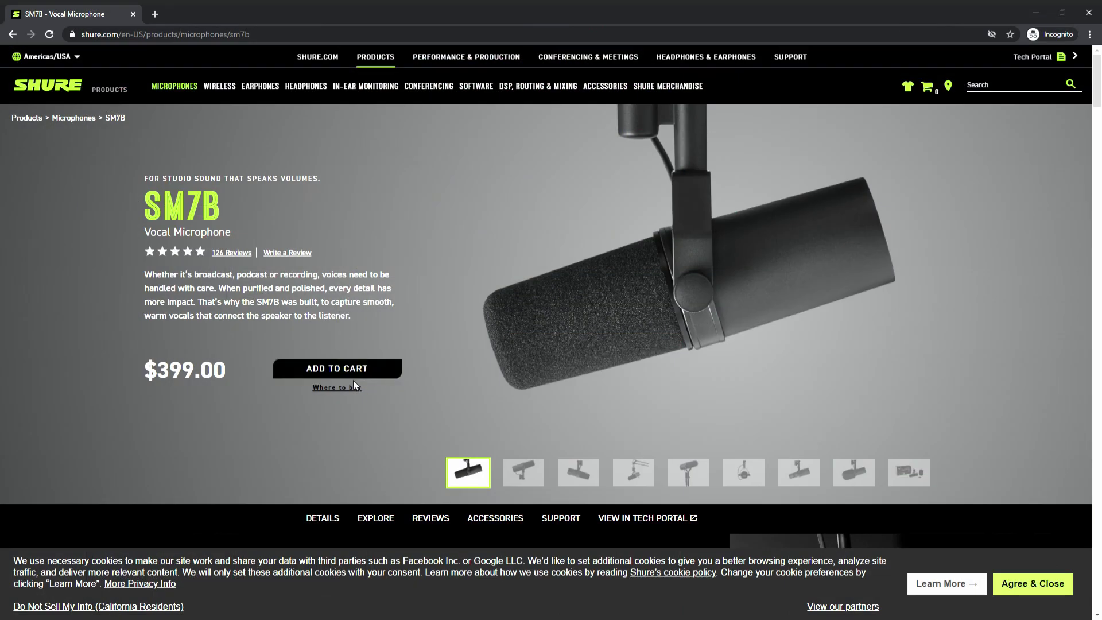
# - Look over the Shure SM7B microphone's product page in the browser
pyautogui.scroll(-4, 364, 386)
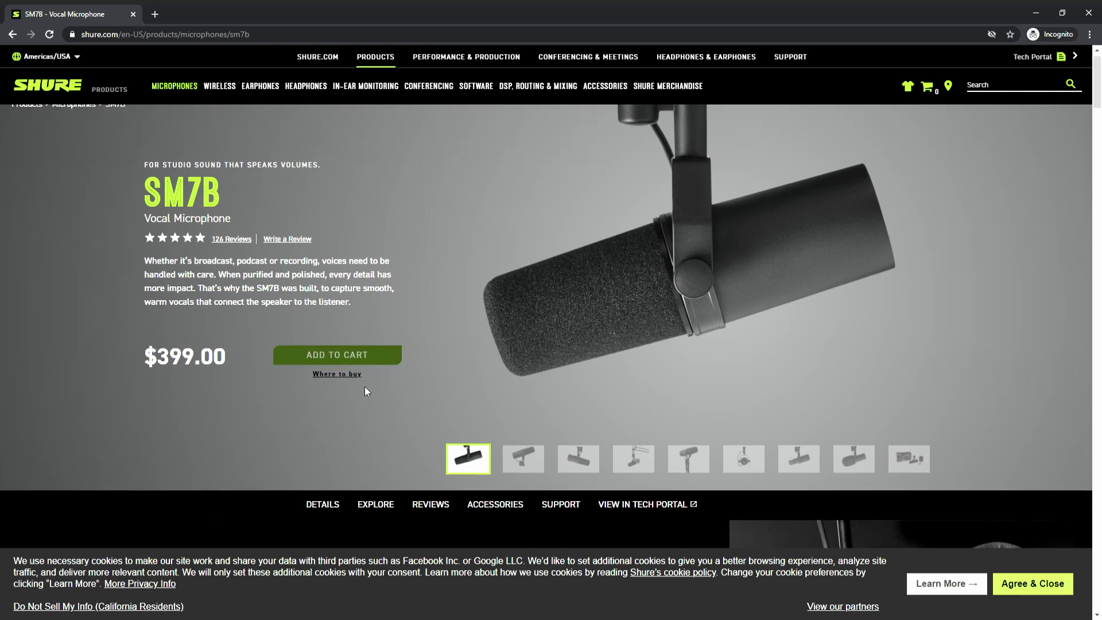
pyautogui.scroll(-2, 492, 302)
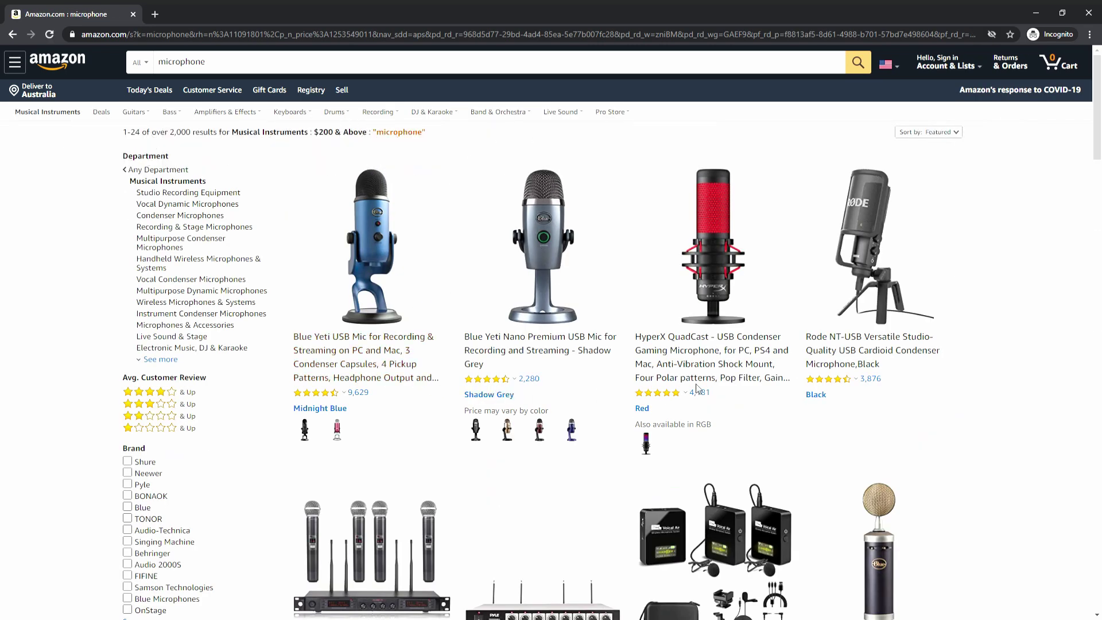
# - Sort Amazon's microphone results by Price: High to Low and browse the most expensive listings
pyautogui.click(924, 133)
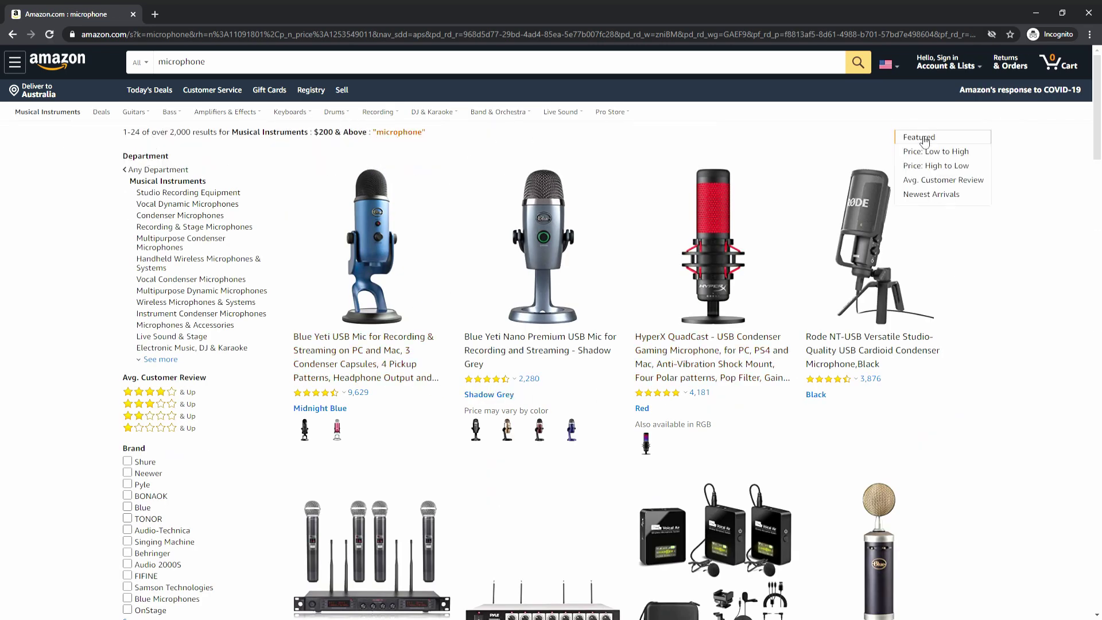
pyautogui.click(924, 166)
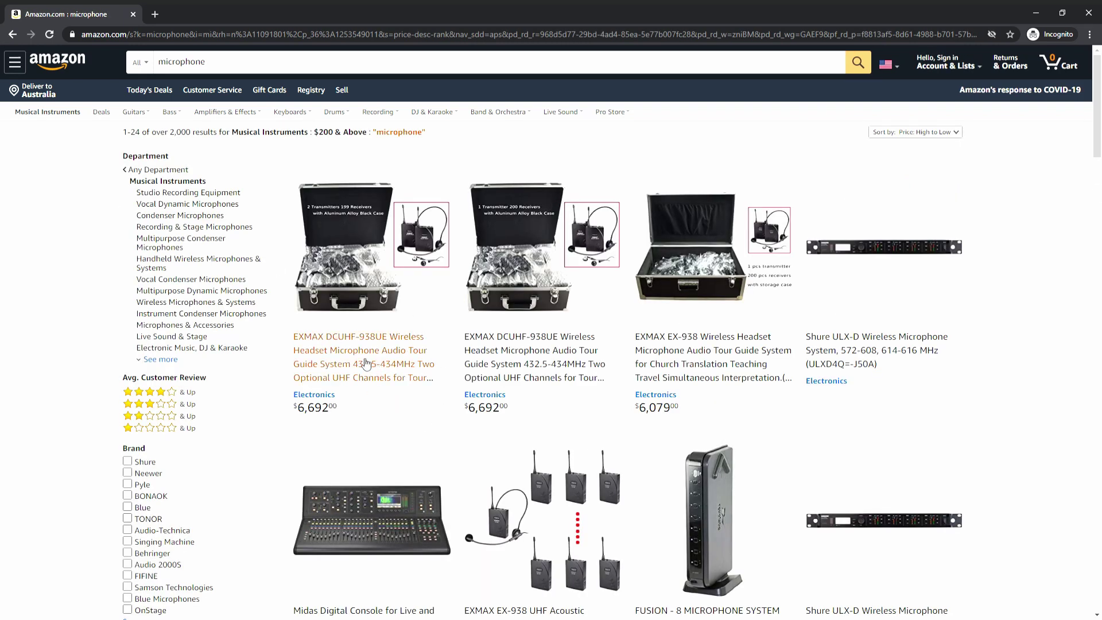
pyautogui.scroll(-8, 366, 363)
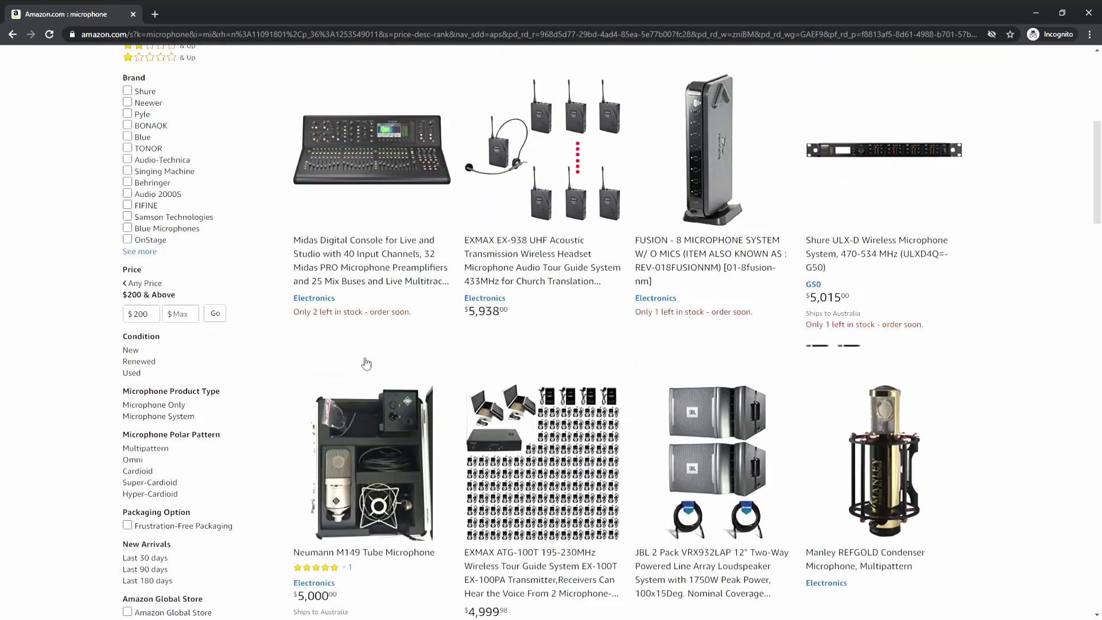
pyautogui.scroll(-2, 365, 362)
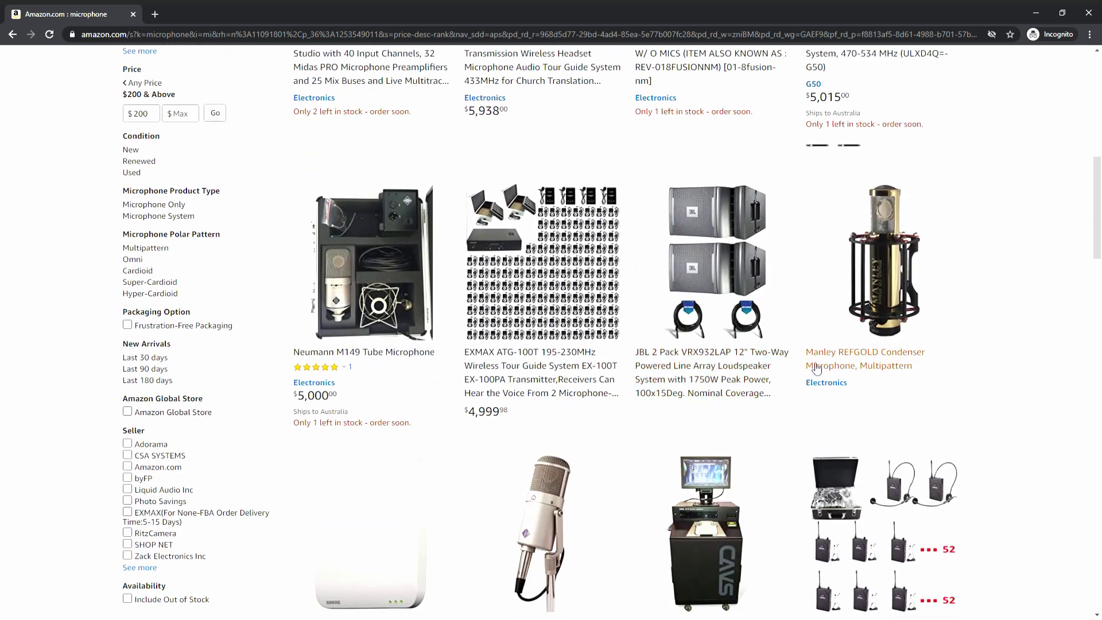
pyautogui.scroll(-2, 817, 367)
pyautogui.scroll(-2, 817, 367)
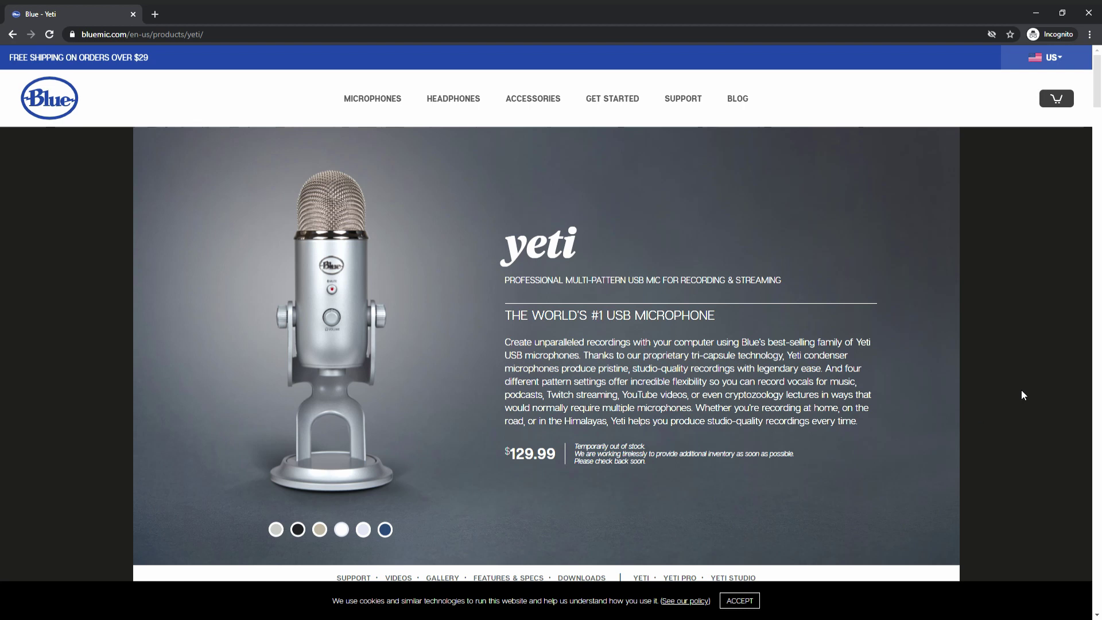
# - Look over the Blue Yeti page, open the Yeti Pro page, and highlight the XLR breakout cable entry in its feature list
pyautogui.scroll(-5, 1021, 395)
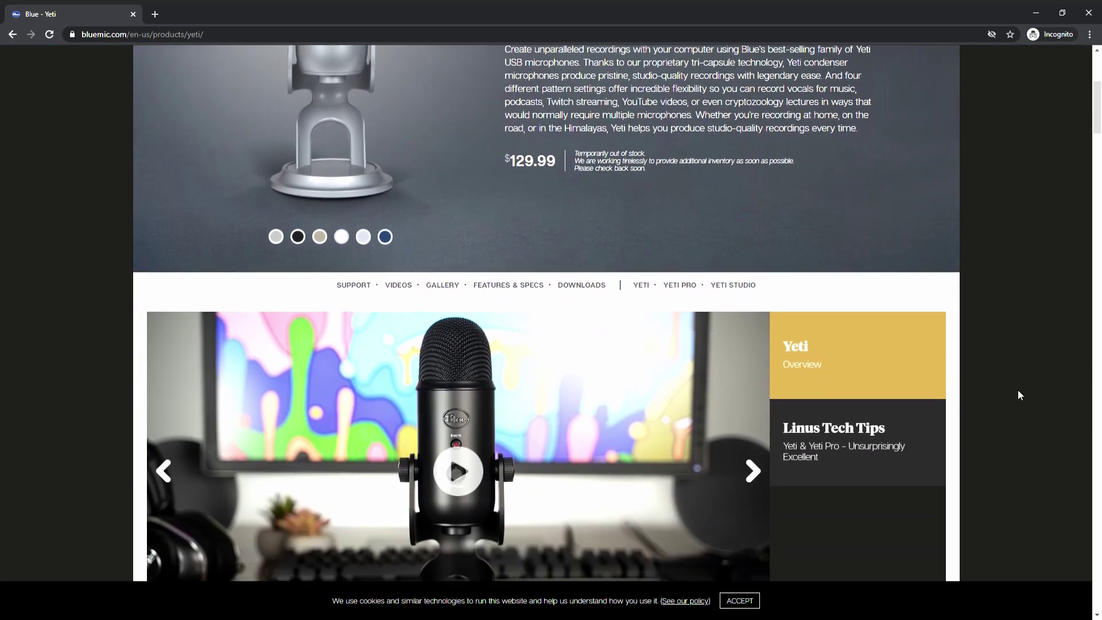
pyautogui.scroll(-5, 1018, 390)
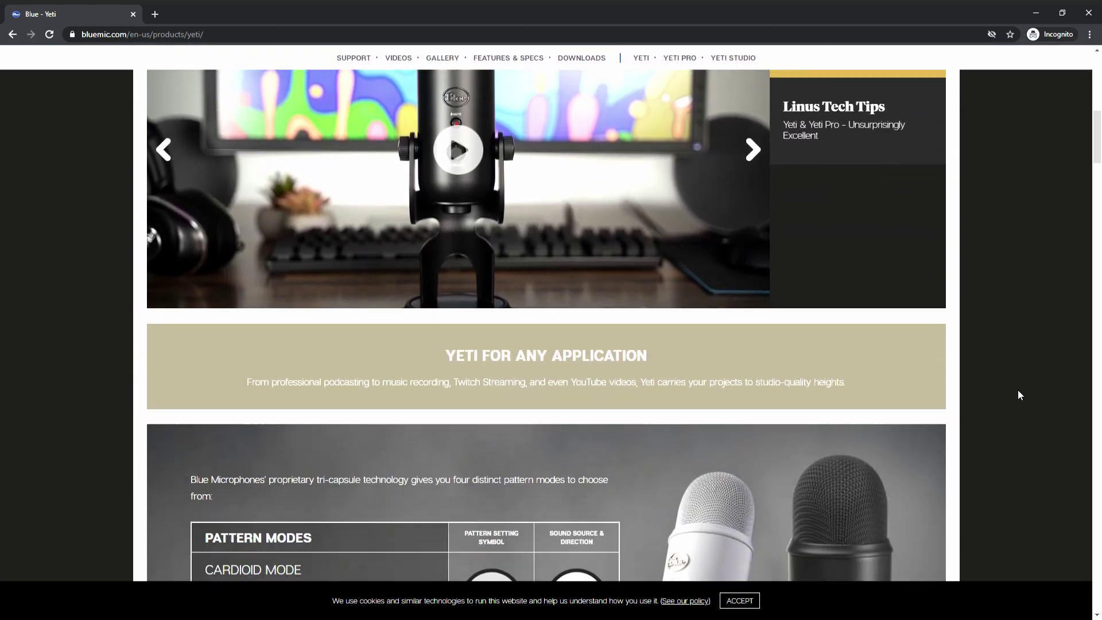
pyautogui.click(690, 141)
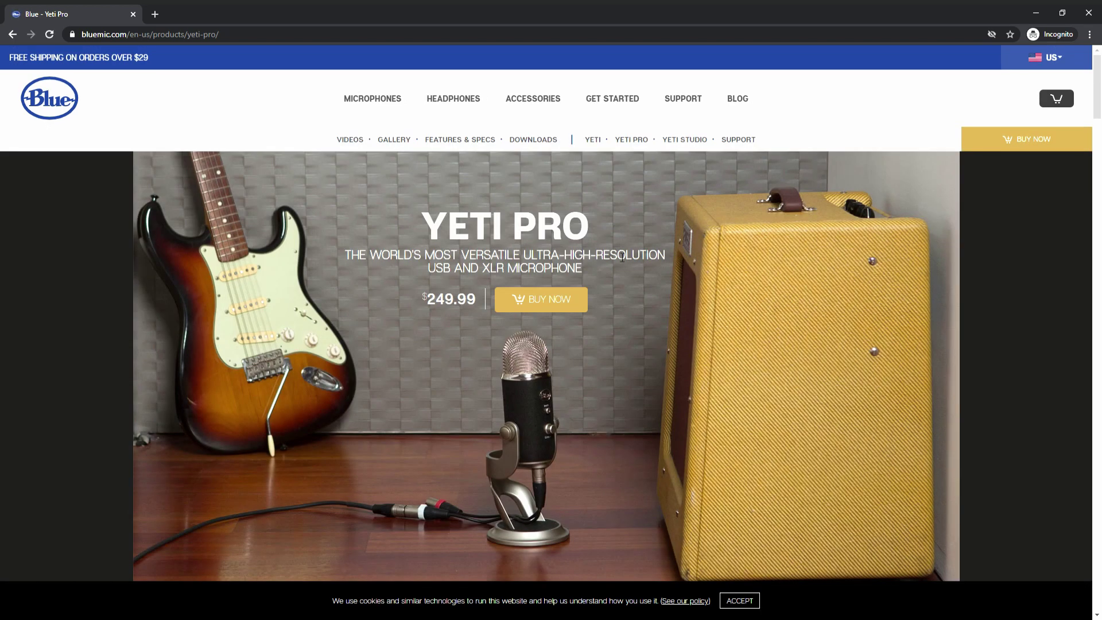
pyautogui.scroll(-10, 622, 257)
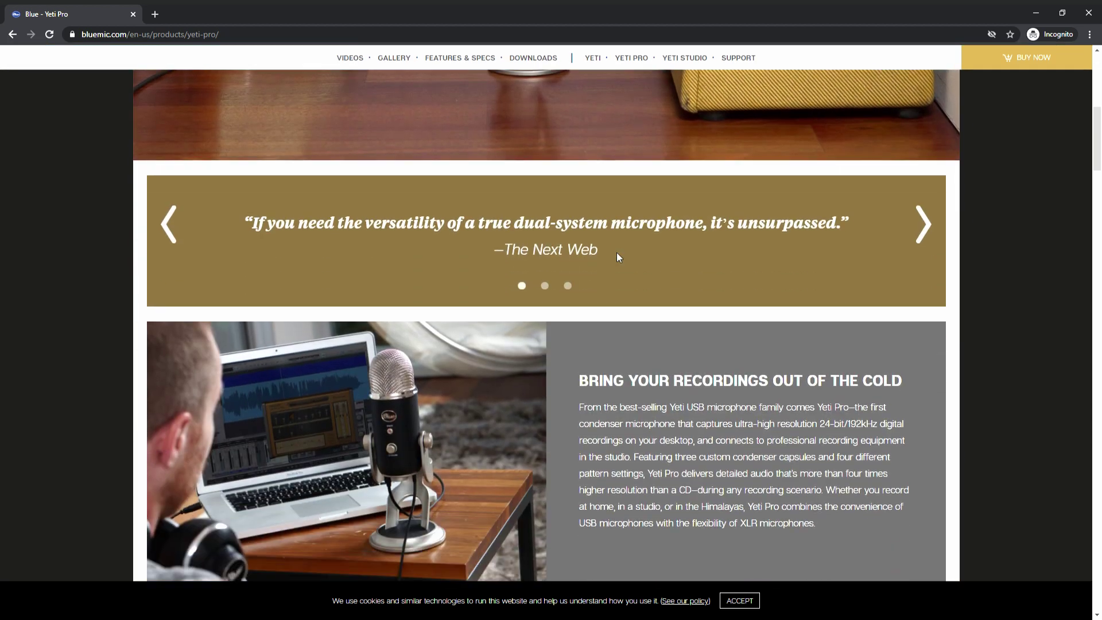
pyautogui.scroll(-10, 616, 252)
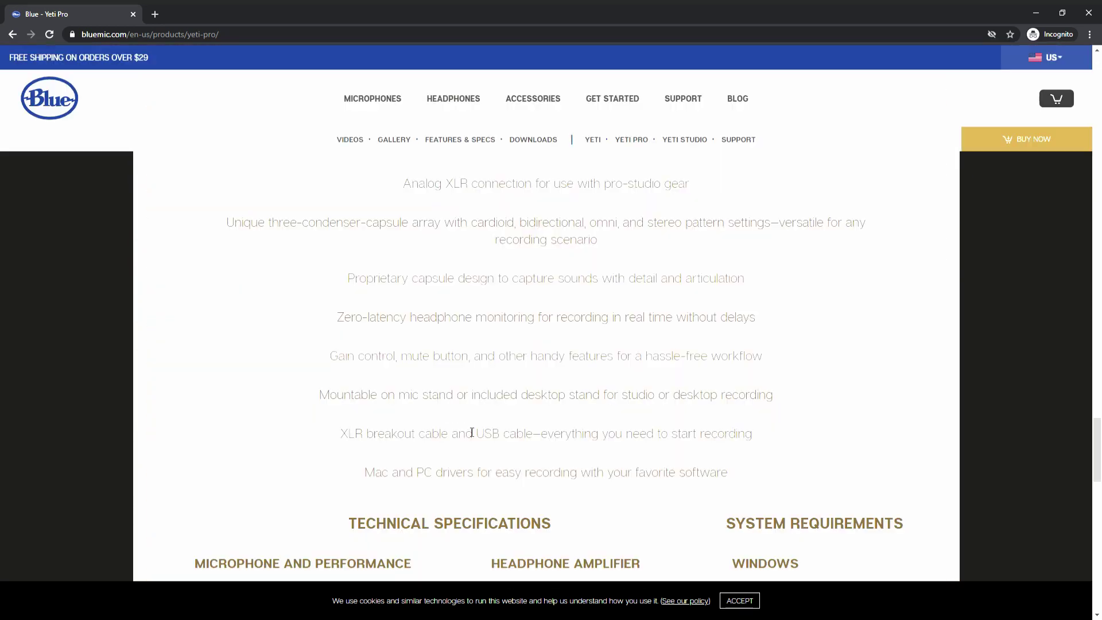
pyautogui.moveTo(340, 438); pyautogui.dragTo(485, 440)
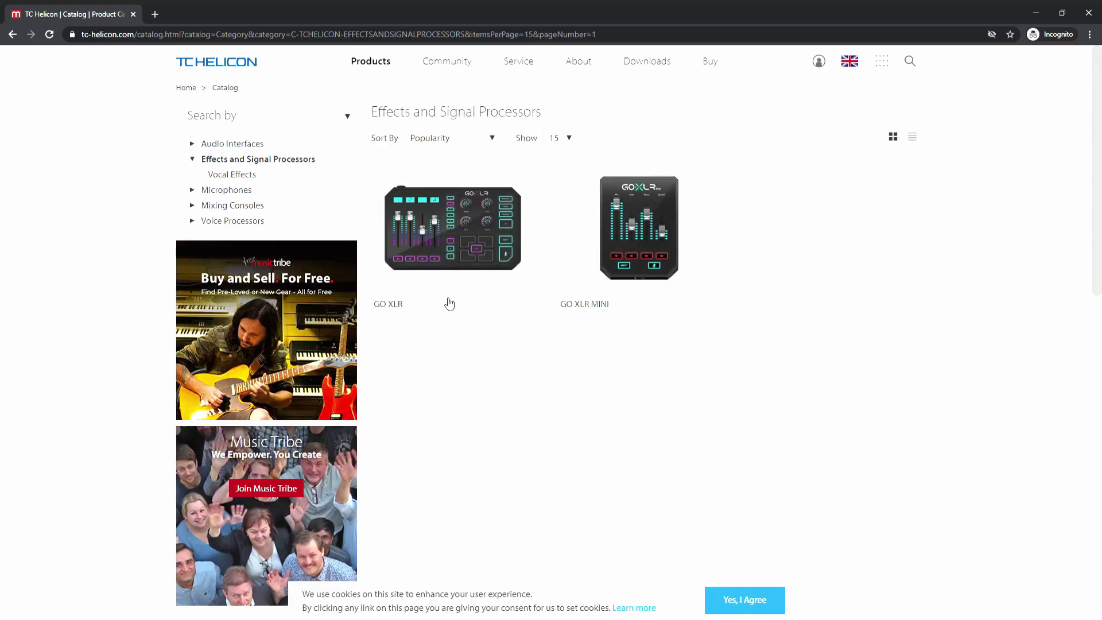
# - Open TC Helicon's GO XLR MINI product page and look through its image gallery and product features
pyautogui.click(628, 267)
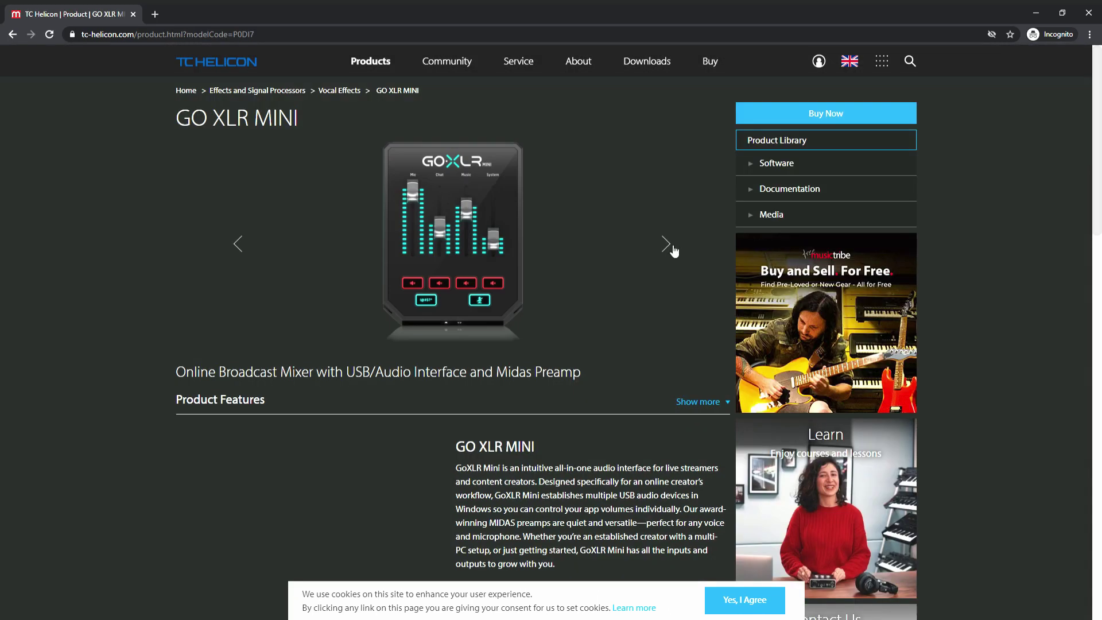
pyautogui.click(667, 245)
pyautogui.click(667, 245)
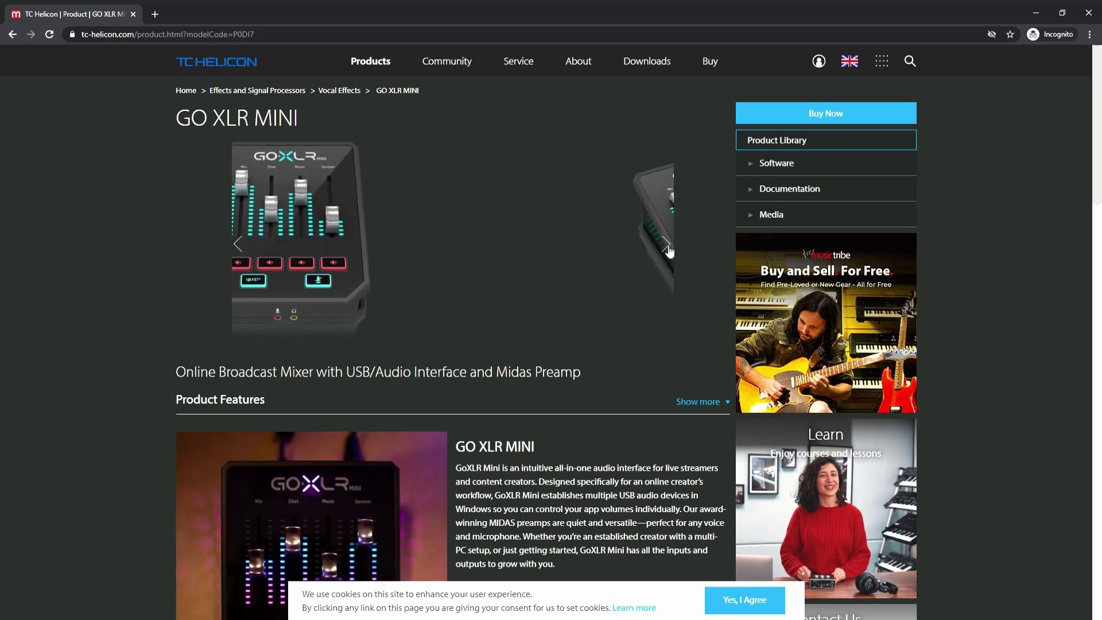
pyautogui.click(666, 245)
pyautogui.click(667, 246)
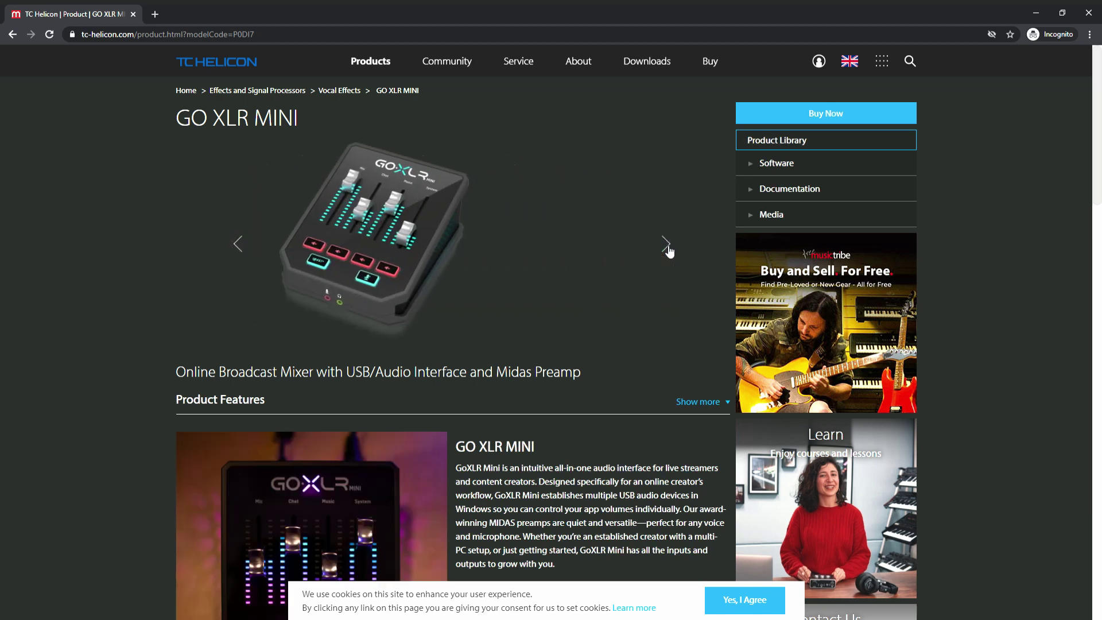
pyautogui.scroll(-5, 669, 251)
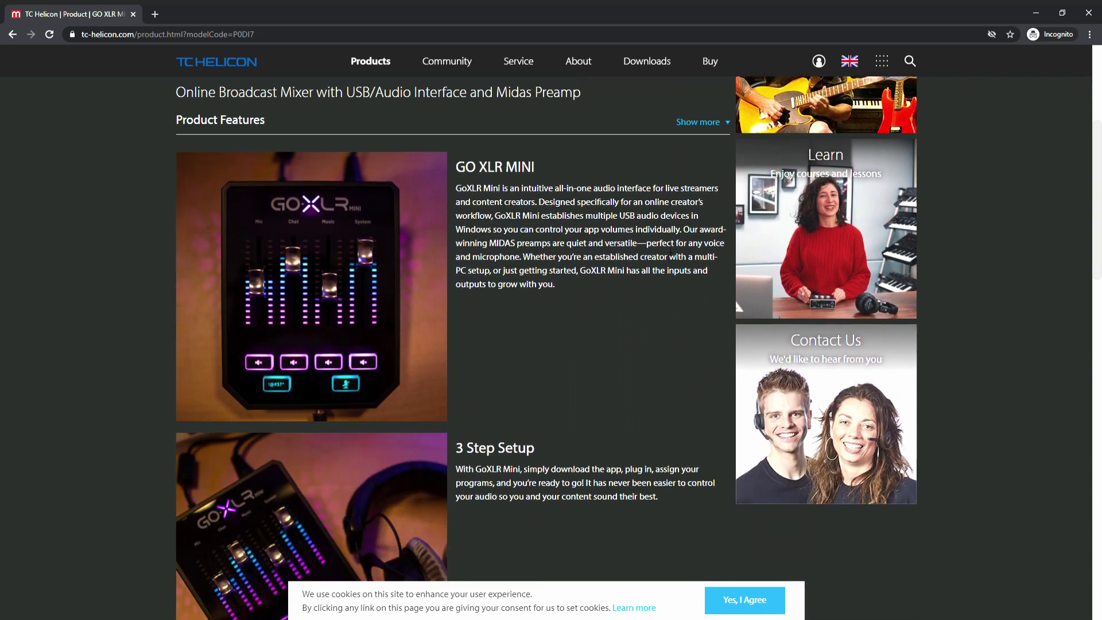
pyautogui.scroll(-8, 665, 246)
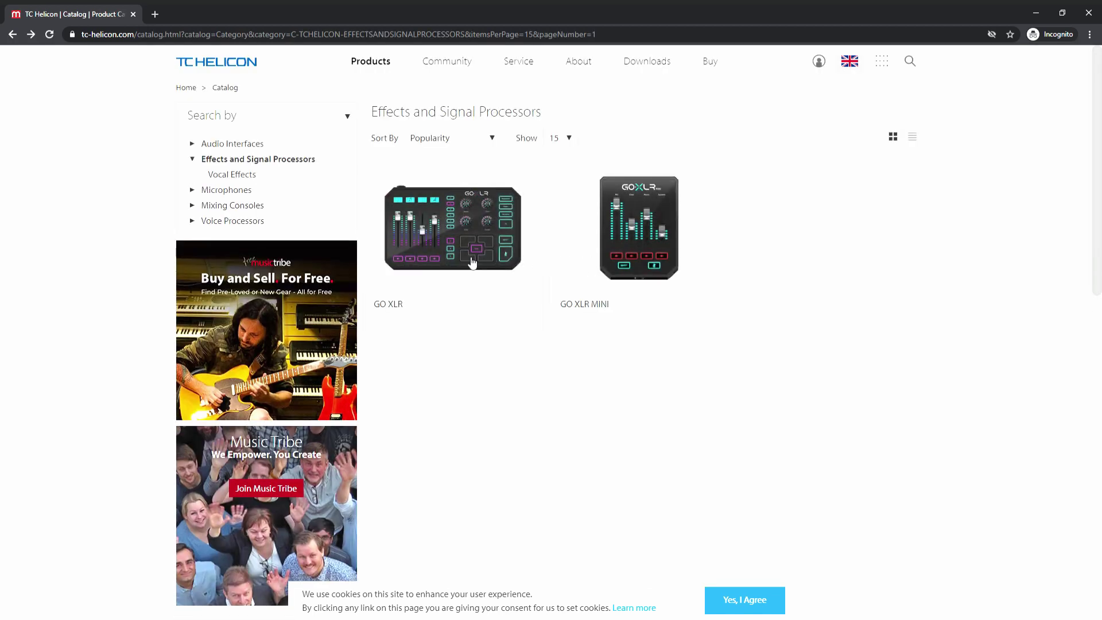
# - Open the full-size GO XLR product page from the catalog and review its product features and main image
pyautogui.click(472, 262)
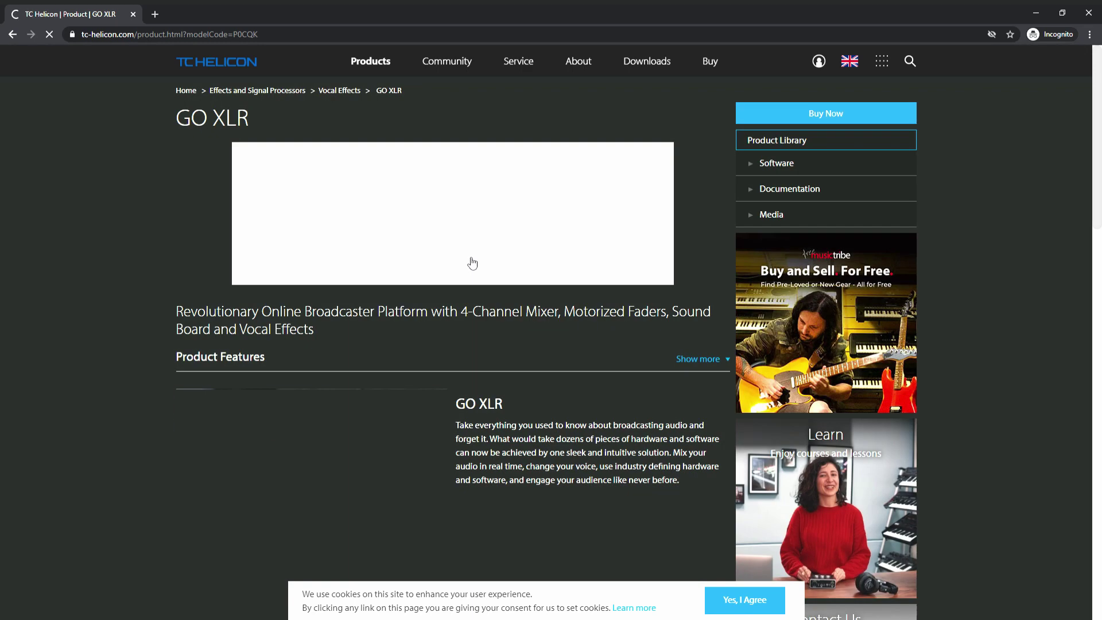
pyautogui.scroll(-4, 472, 262)
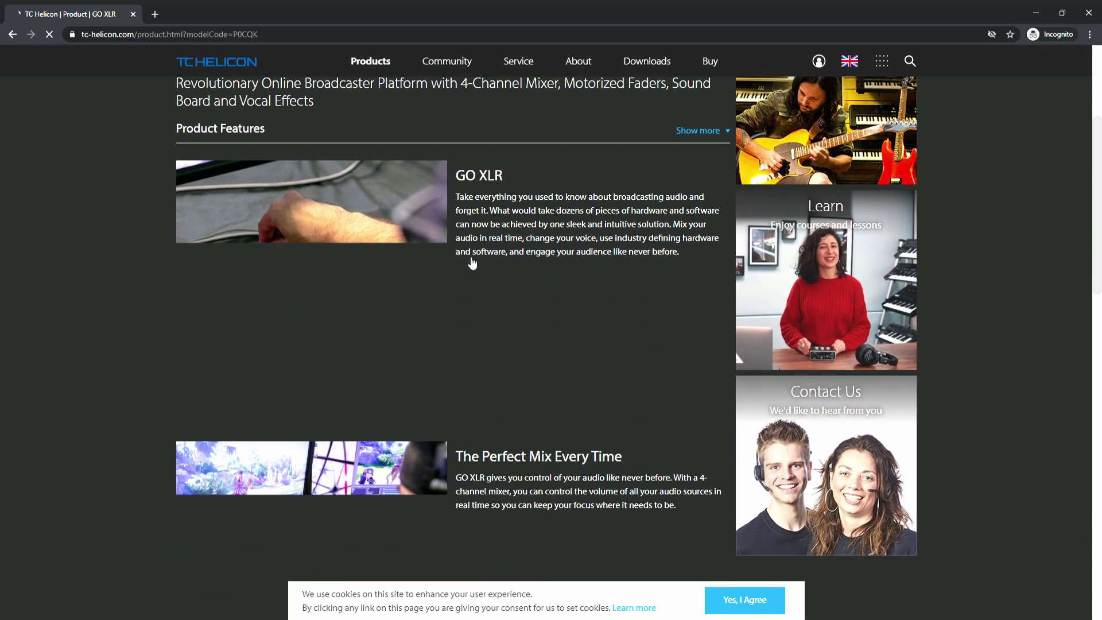
pyautogui.scroll(-5, 472, 262)
pyautogui.scroll(7, 472, 262)
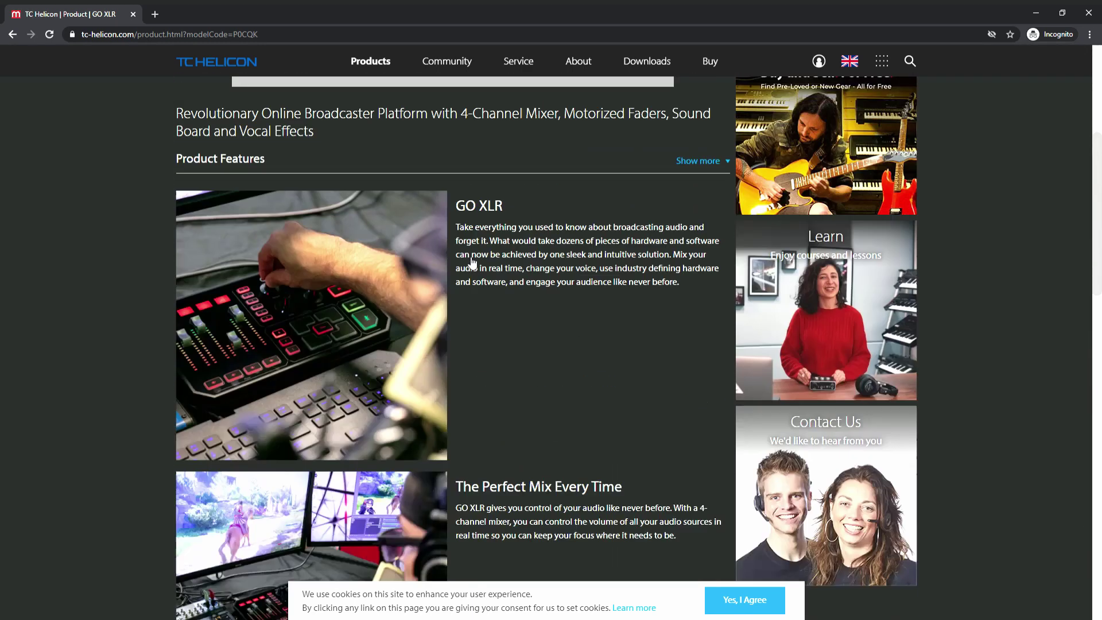
pyautogui.scroll(4, 472, 262)
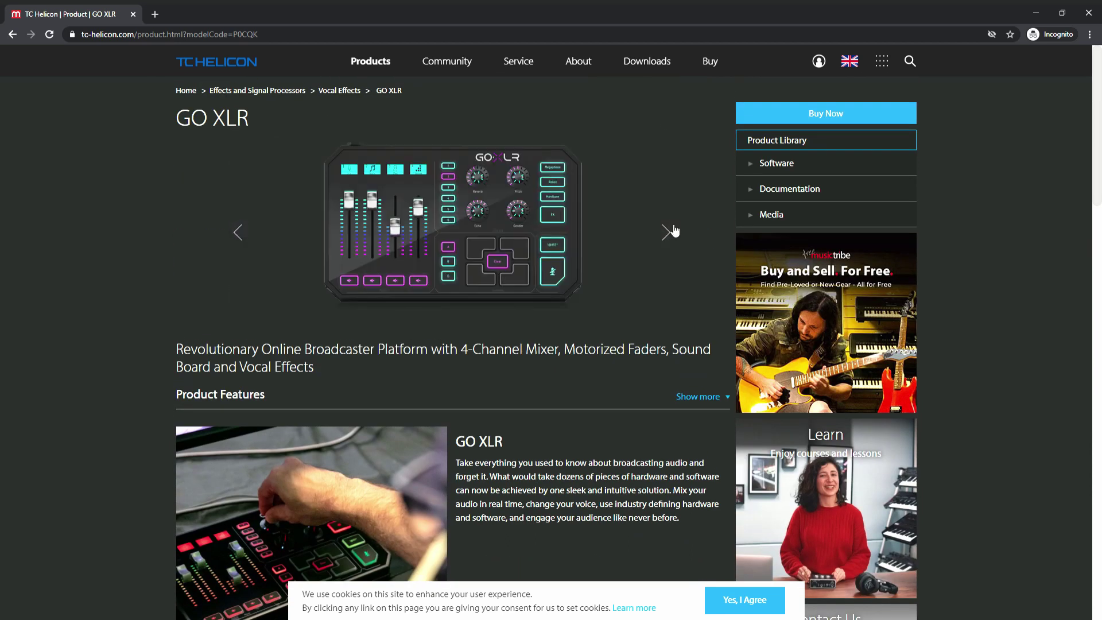